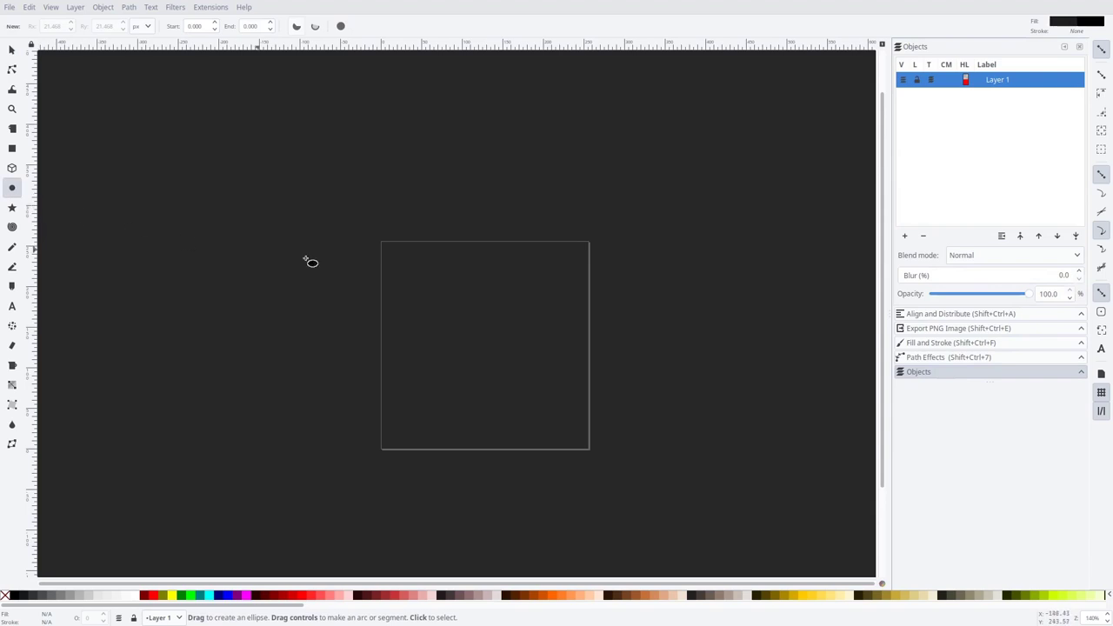
Step: Draw a small dark circle, about 58.57 px wide, near the centre of the square page
click(13, 190)
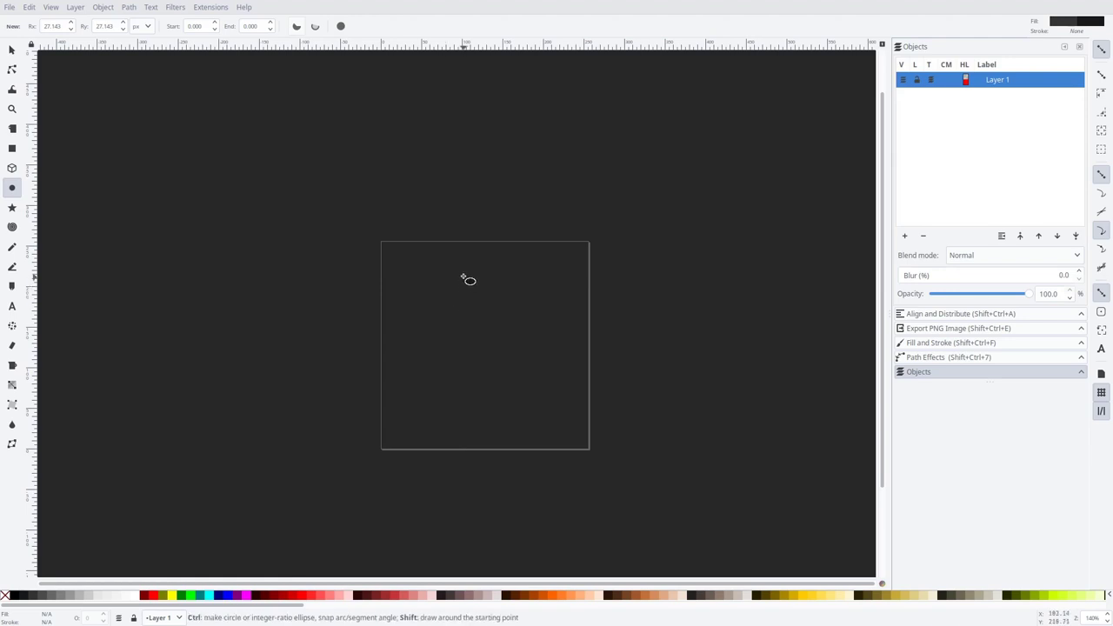
mouse_move(462, 273)
mouse_down()
mouse_move(490, 304)
mouse_move(484, 346)
mouse_up()
key(s)
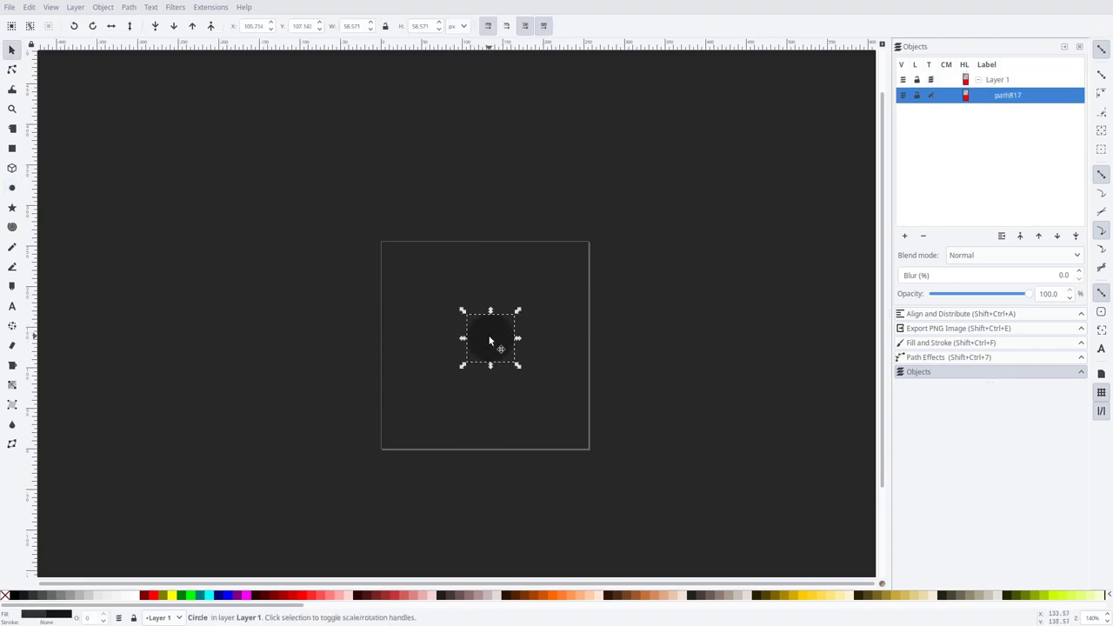
Step: Duplicate the small circle, scale the copy up to about 151 px wide, and move it left over the page edge
right_click(488, 341)
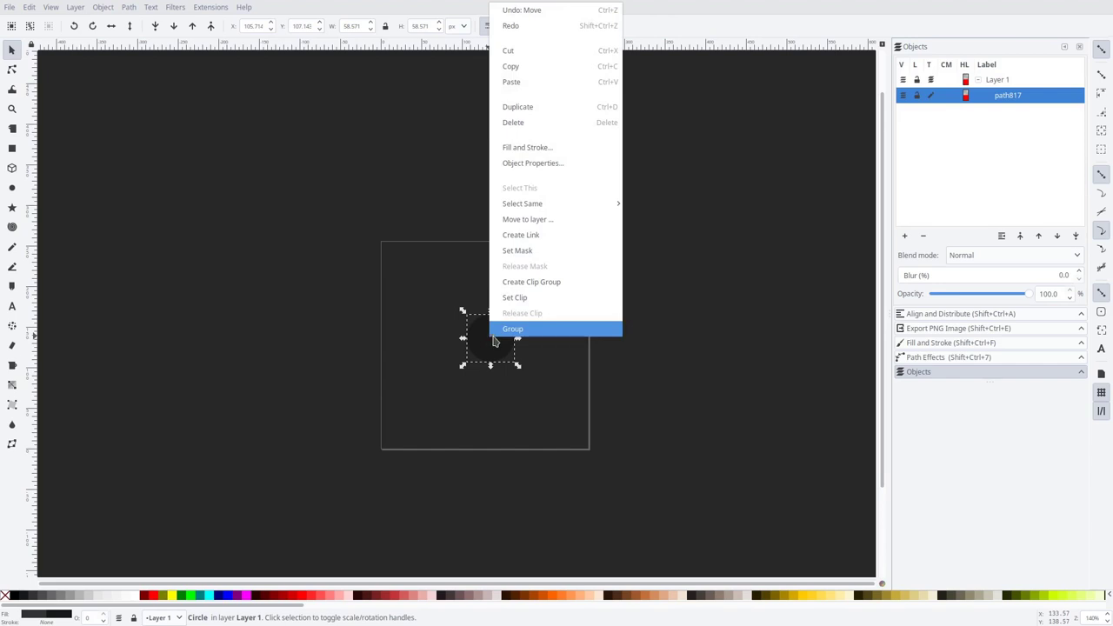
click(551, 109)
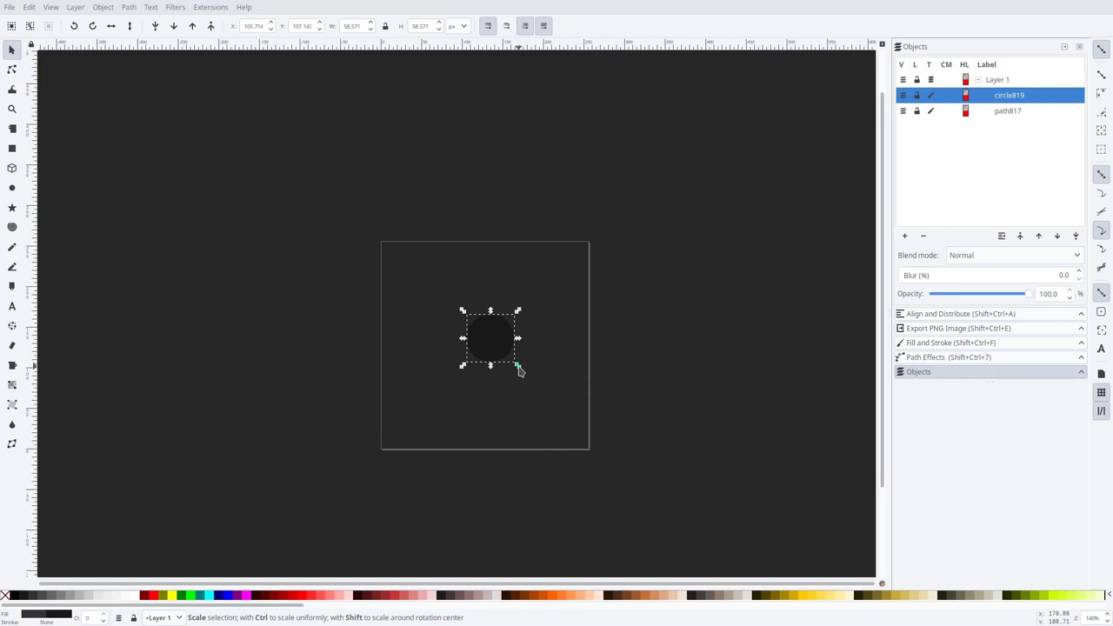
key(ctrl)
drag(518, 367, 556, 429)
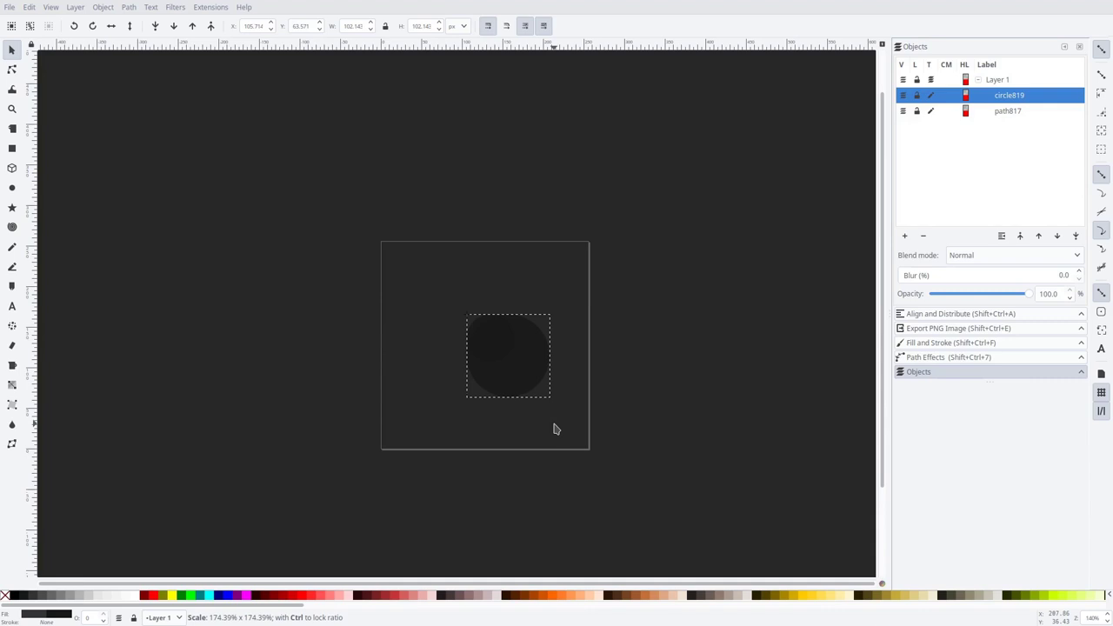
drag(555, 429, 558, 428)
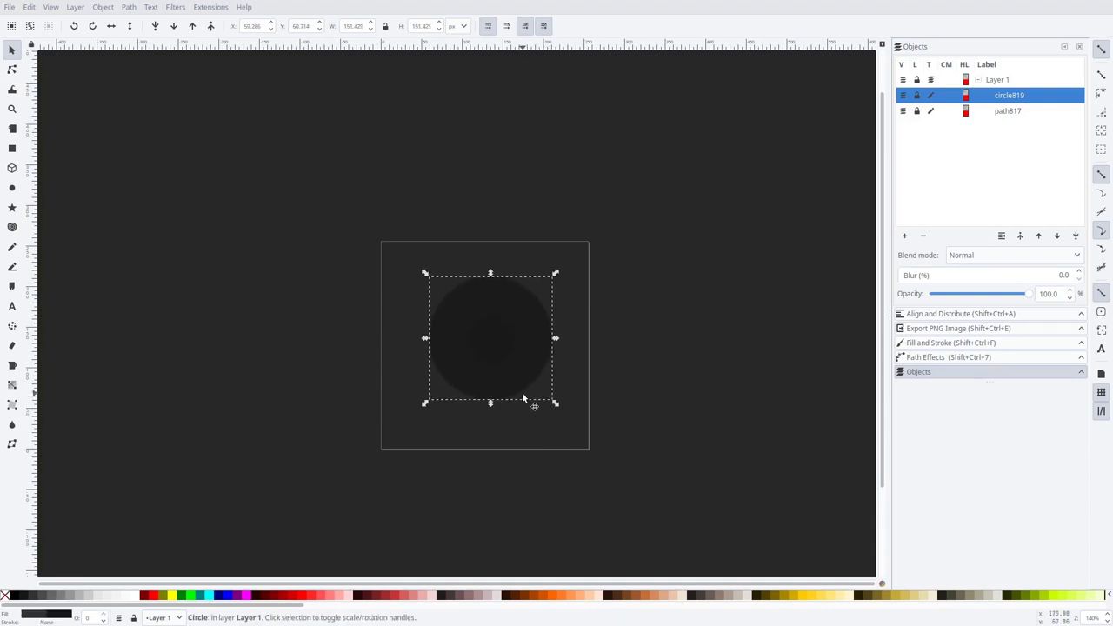
drag(527, 361, 428, 341)
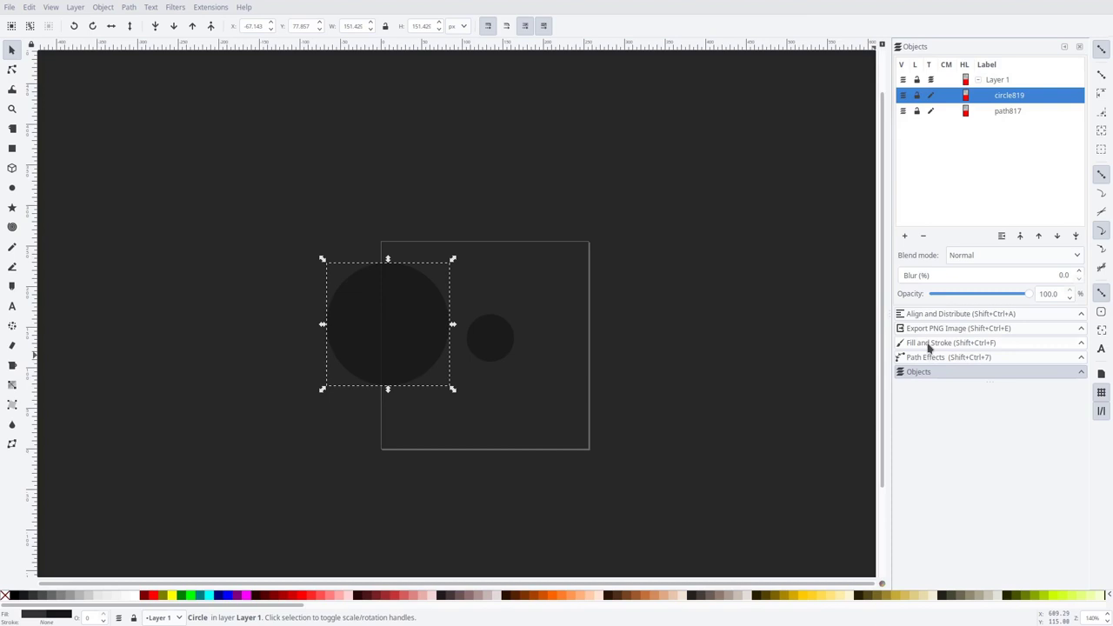
Step: Set the large circle's fill alpha to 255 in the Fill and Stroke dialog
click(106, 9)
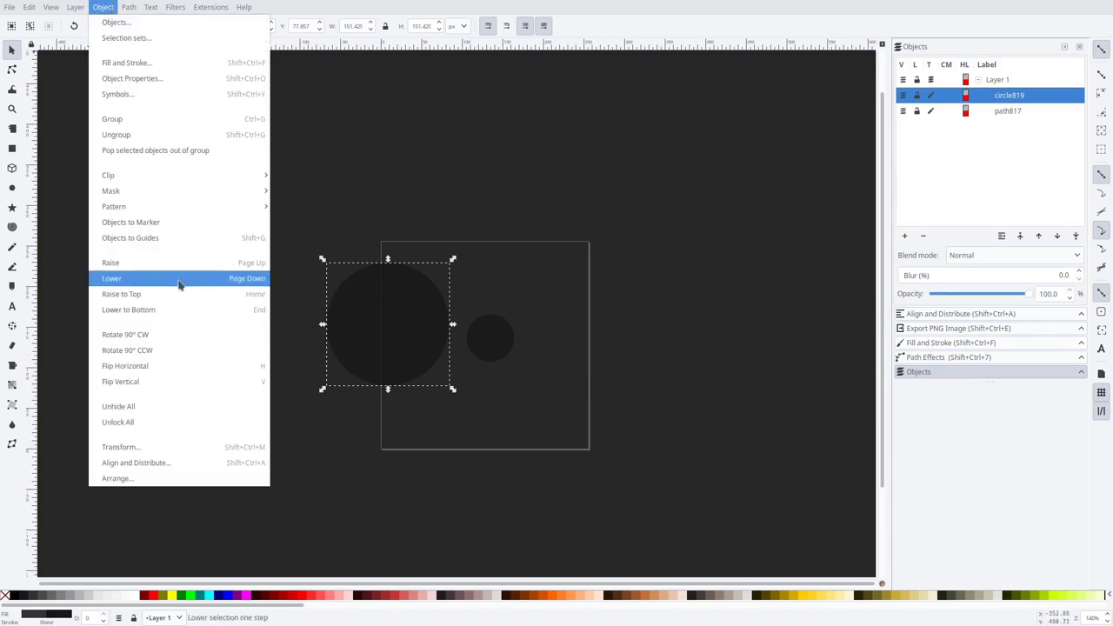
click(139, 69)
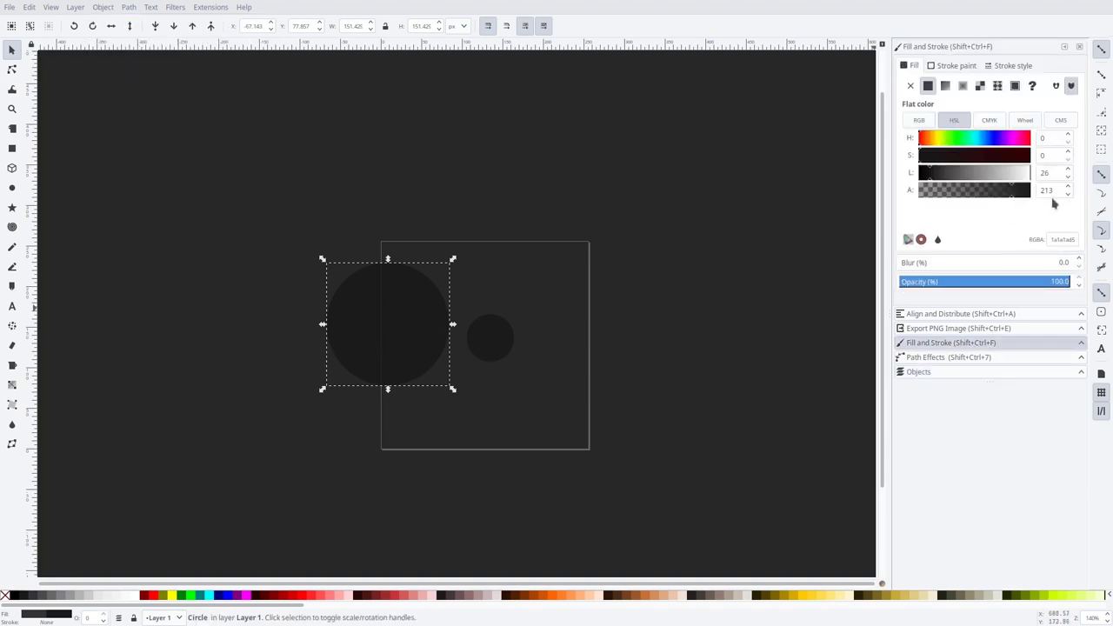
click(1029, 198)
Step: Select the small circle briefly to check it, then reselect the large circle
click(486, 348)
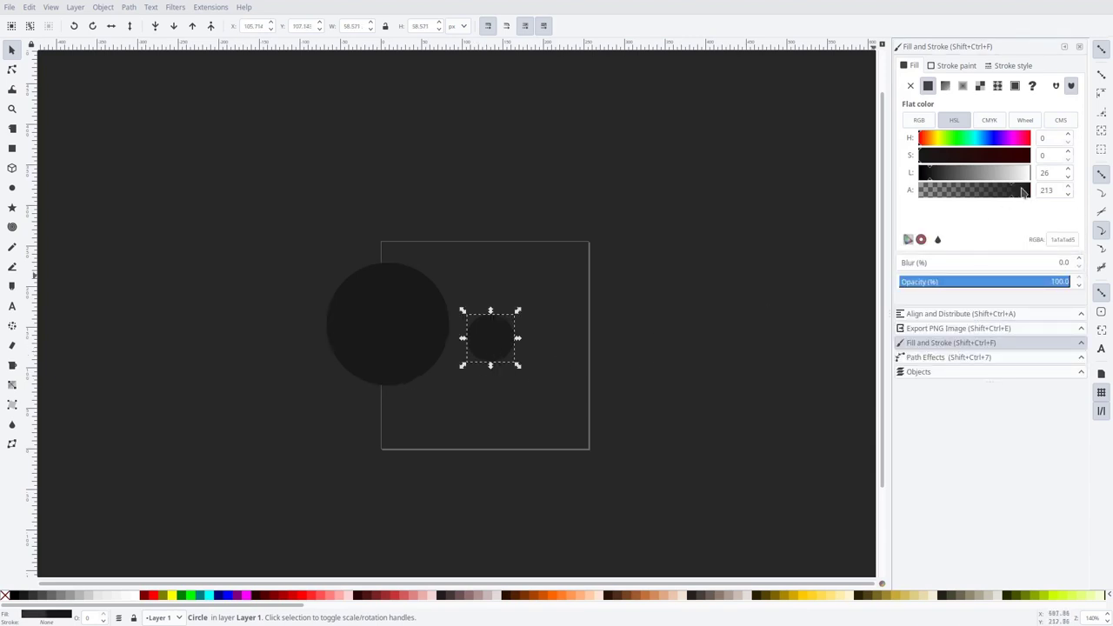
click(511, 367)
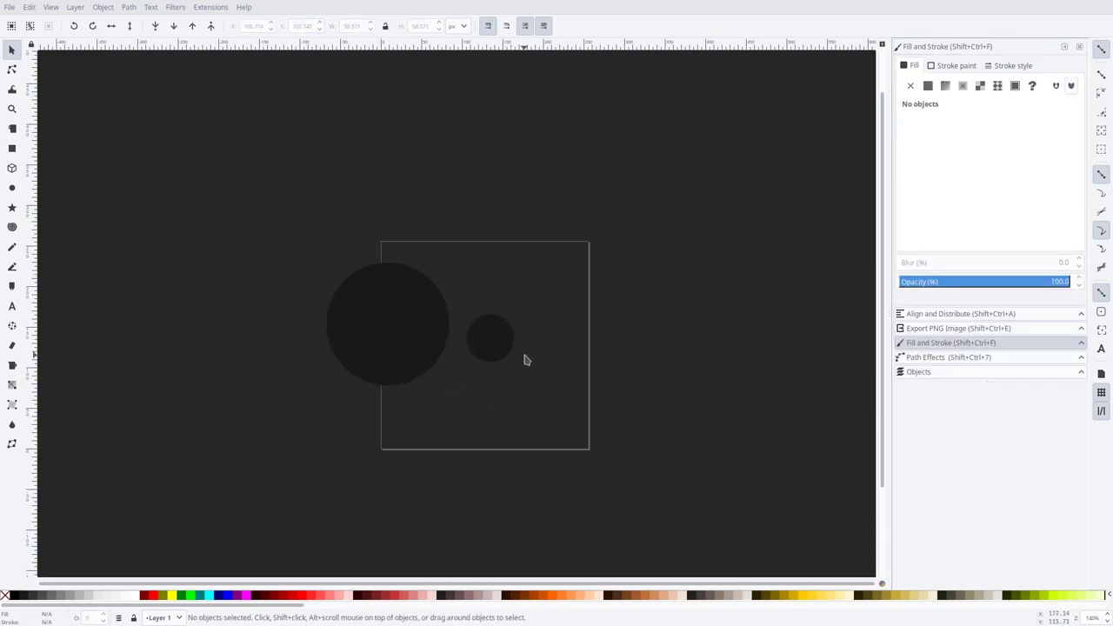
click(504, 354)
click(562, 251)
click(383, 290)
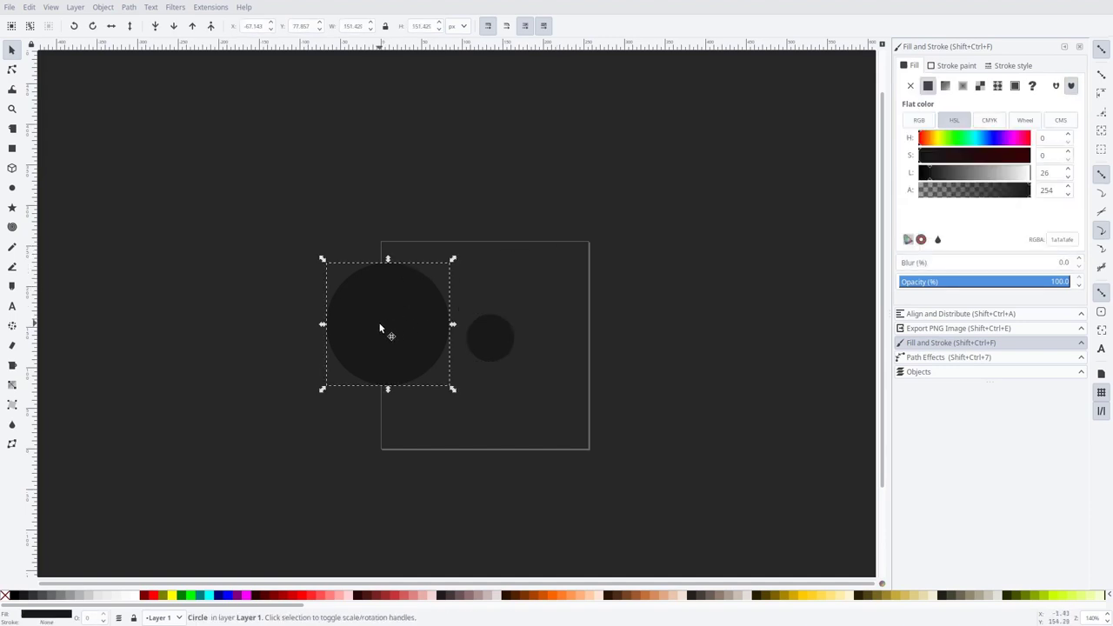
Step: Switch to the web image search for black holes, showing the New Scientist image
drag(238, 612, 840, 609)
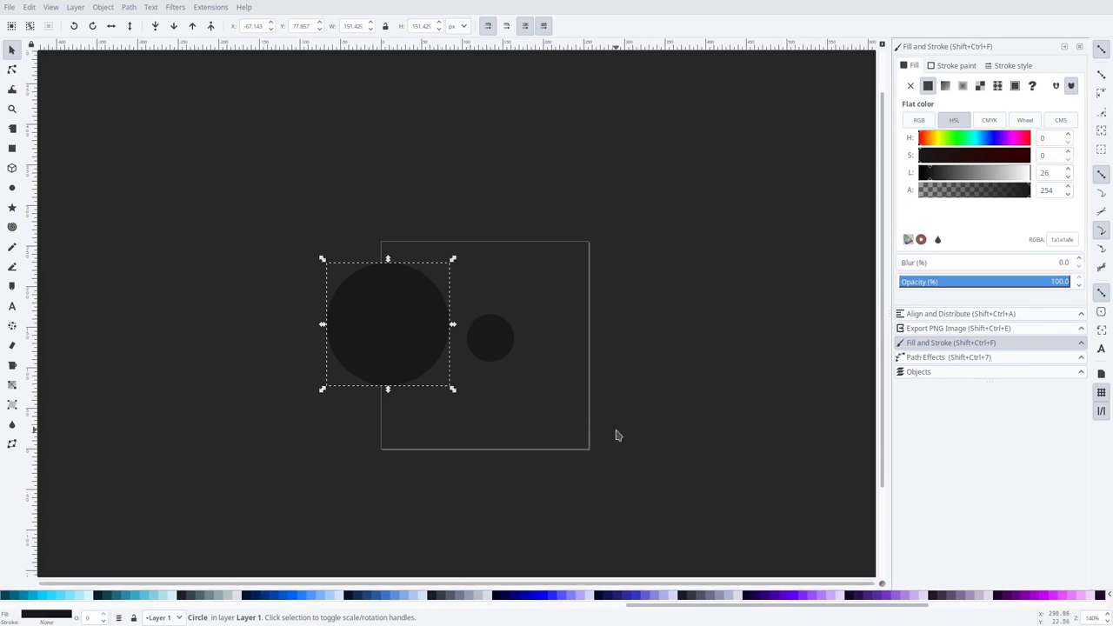
key(super)
click(226, 278)
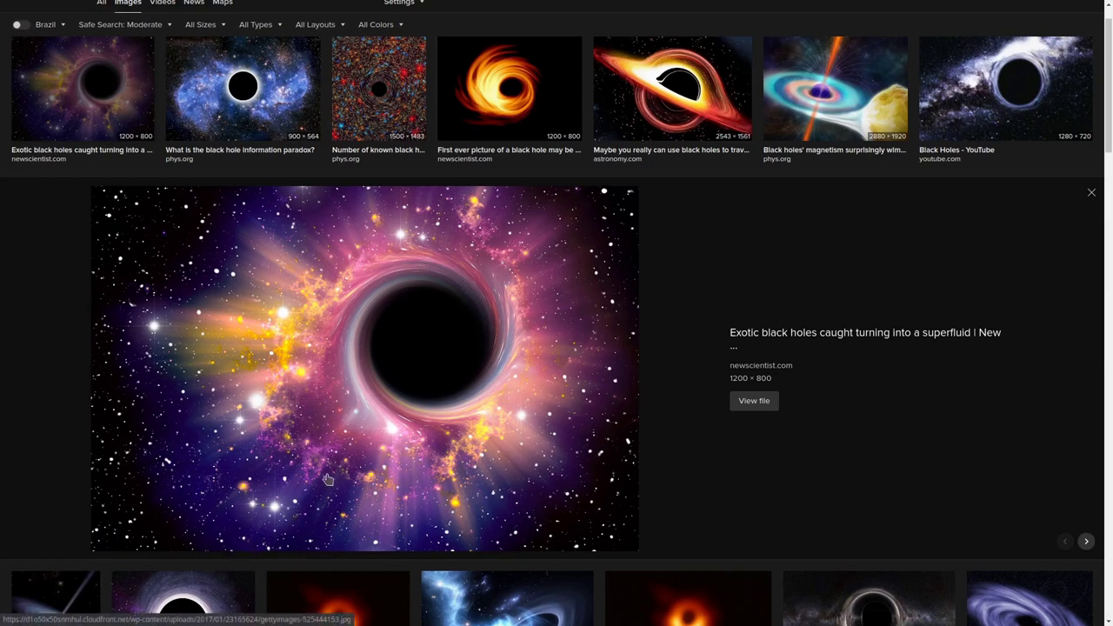
Step: Preview the information paradox and Public Lecture black hole images, then return to Inkscape
click(270, 163)
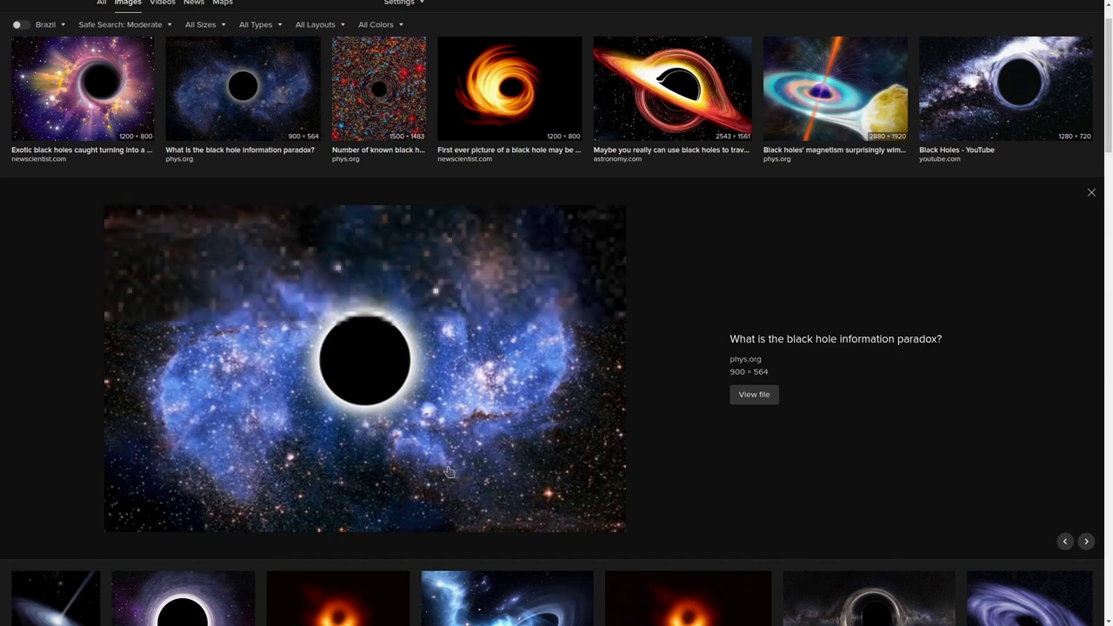
scroll(479, 426, down, 3)
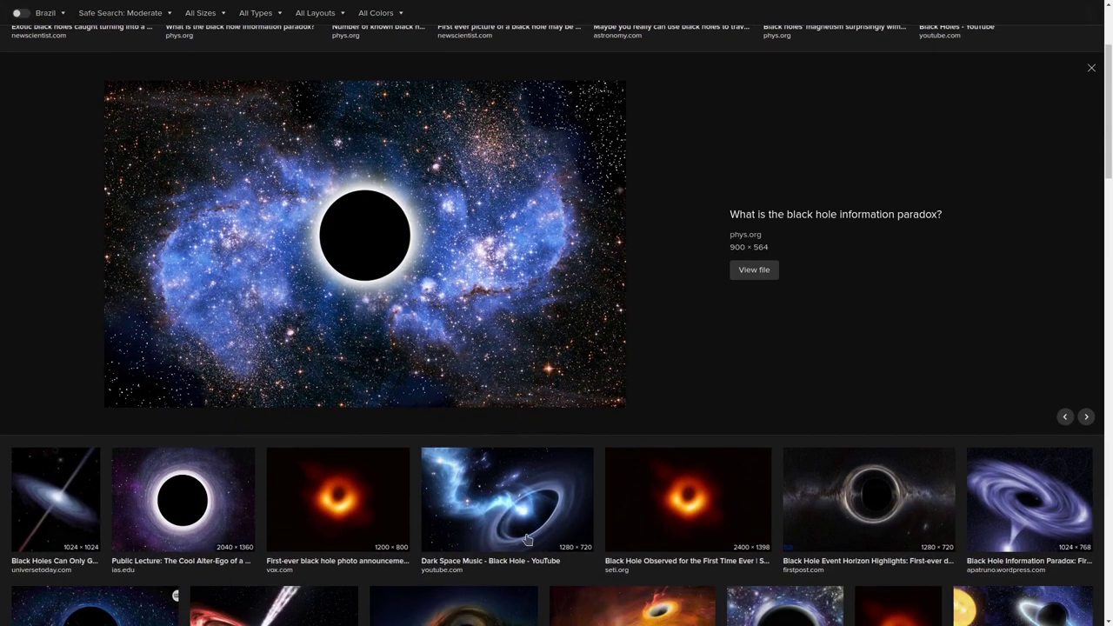
click(196, 520)
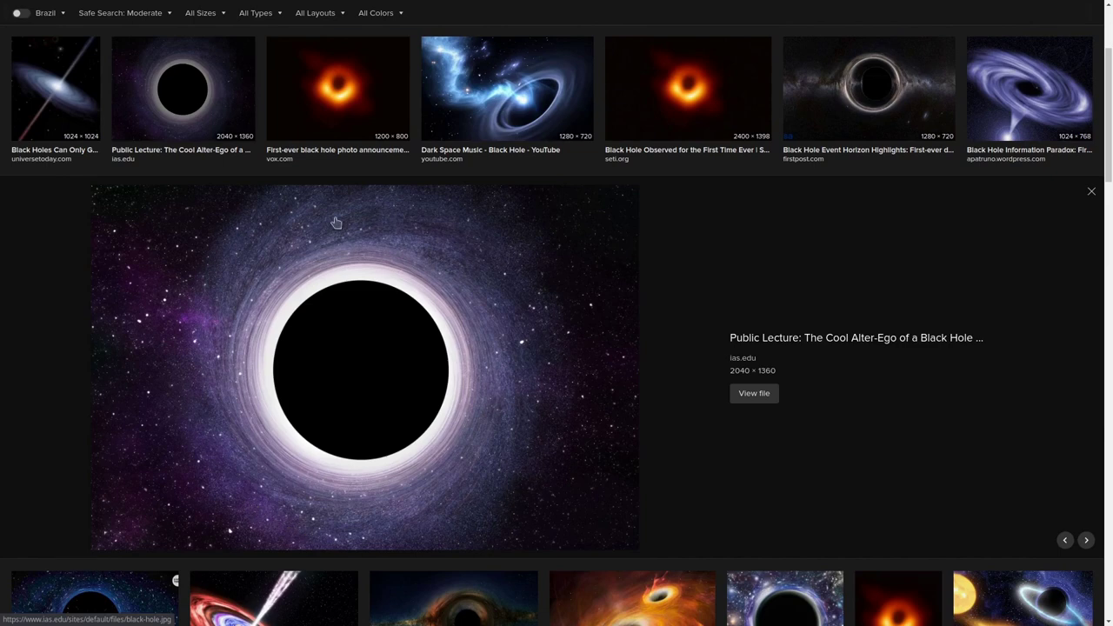
scroll(543, 439, up, 4)
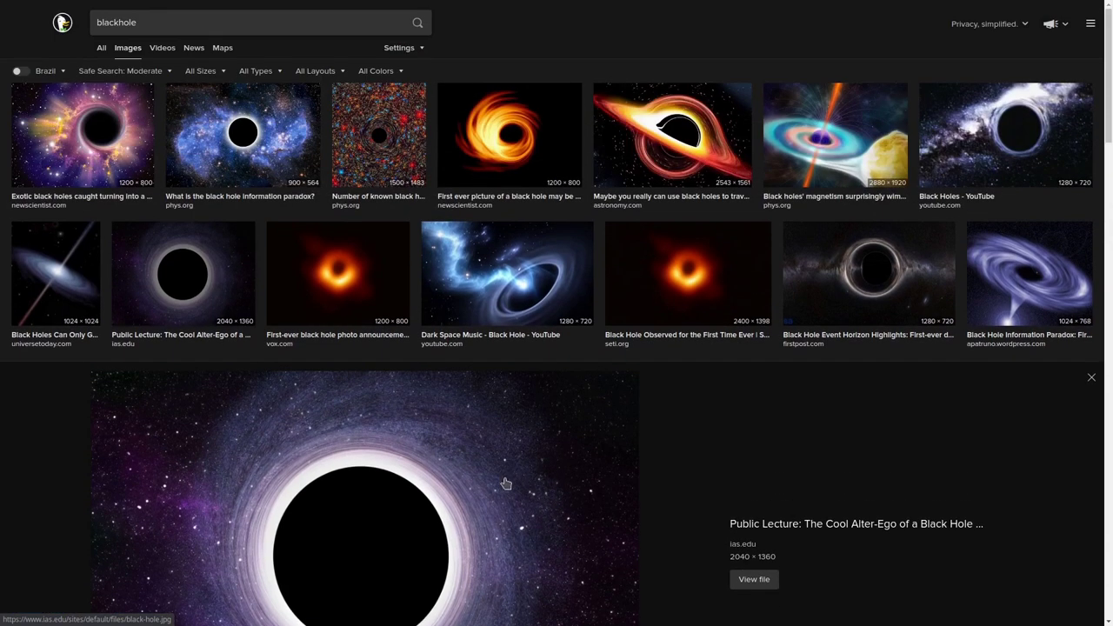
key(alt+Tab)
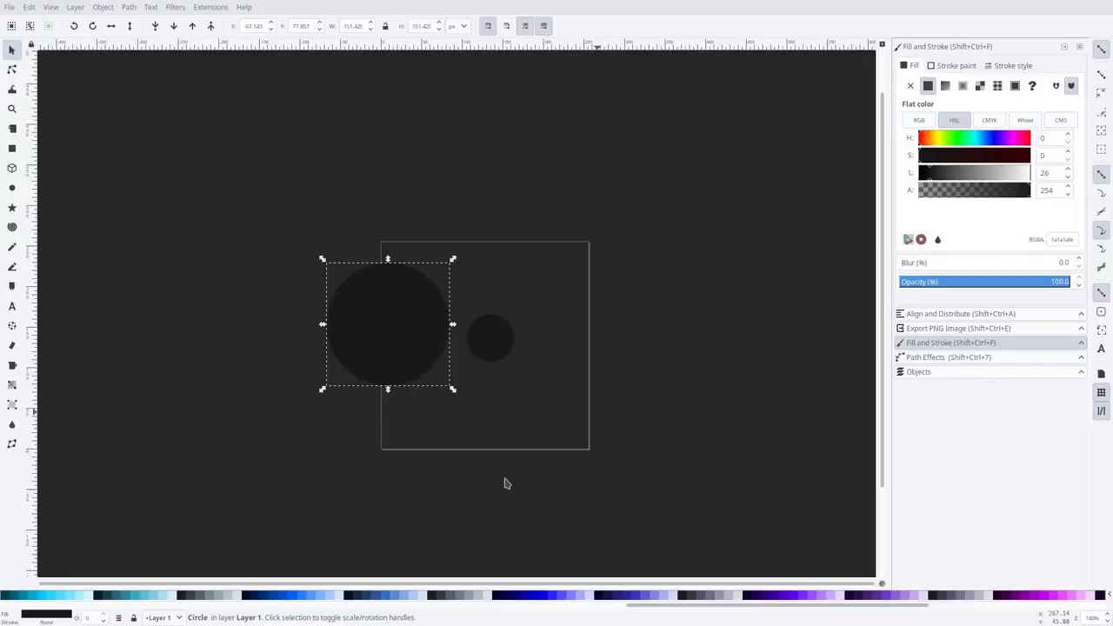
Step: Fill the large circle with blue-violet #5F5FD3 from the palette
click(652, 597)
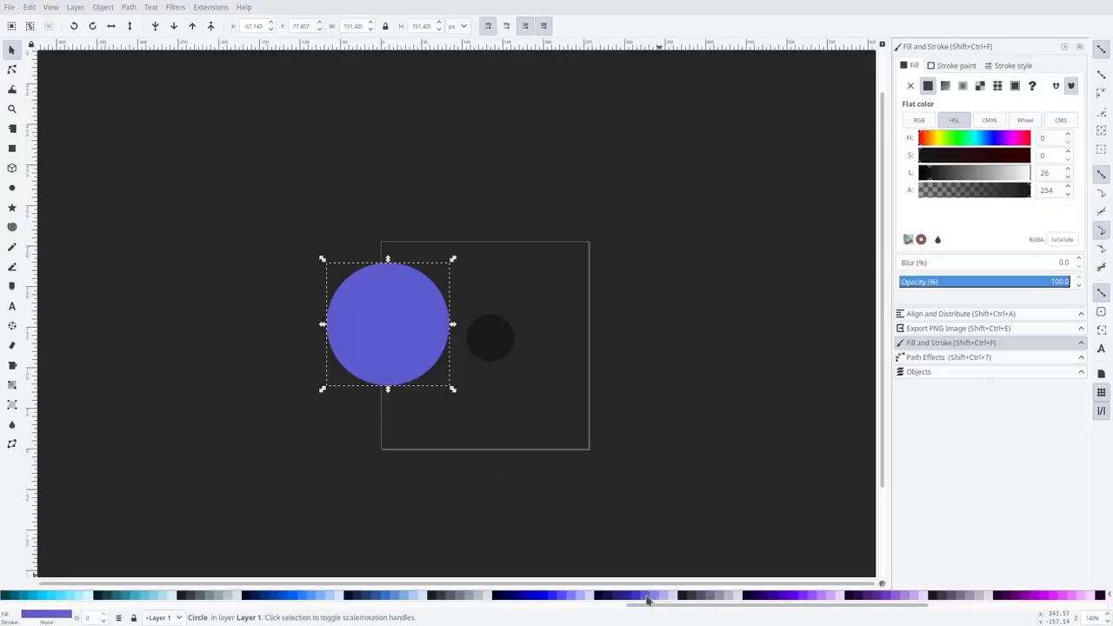
click(652, 599)
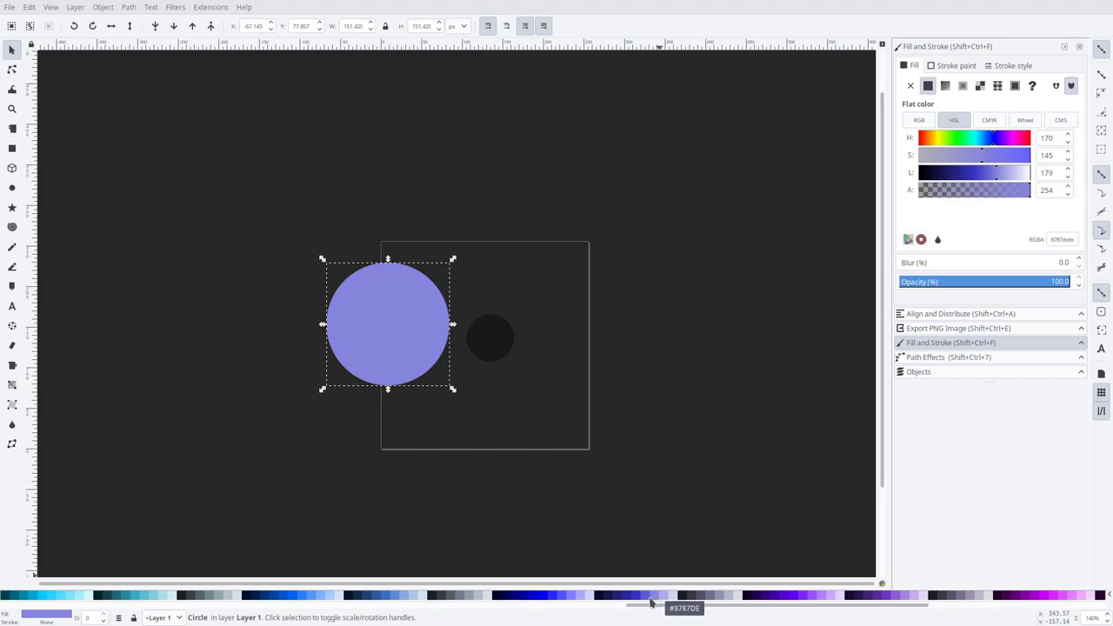
click(646, 601)
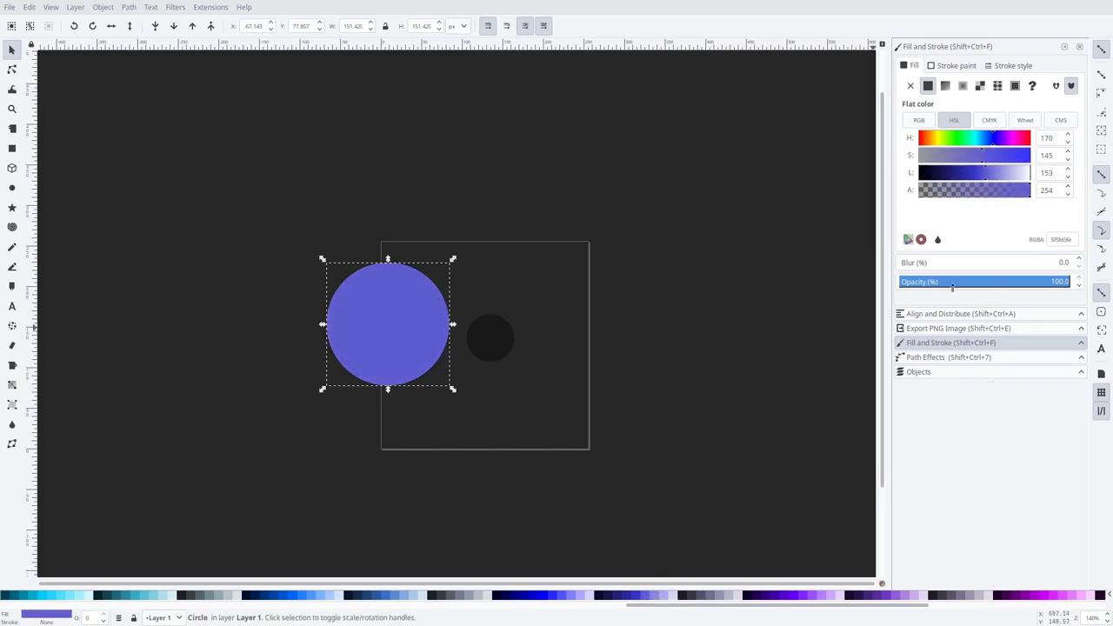
Step: Set the violet circle's opacity to 50% and move it further left, clear of the page
drag(1008, 283, 999, 282)
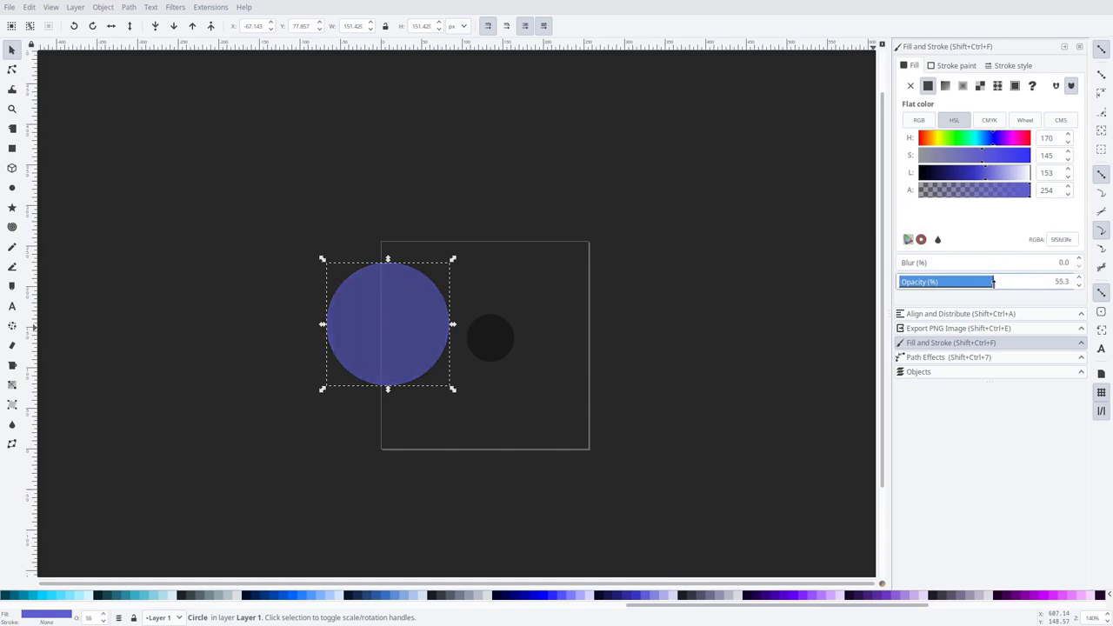
key(ctrl+a)
key(Return)
click(551, 243)
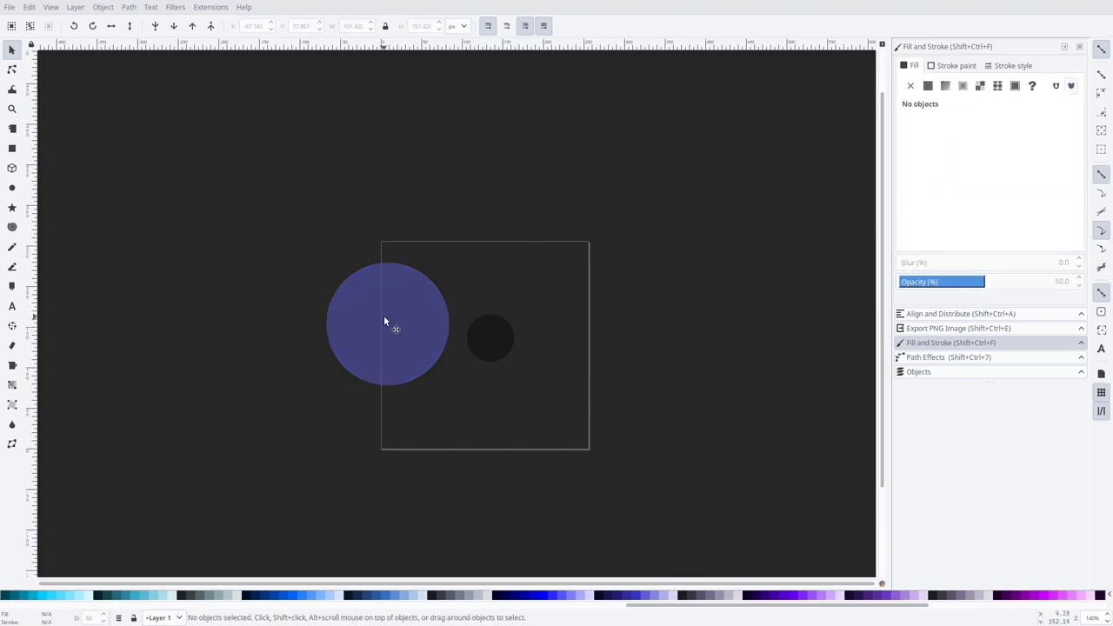
drag(384, 315, 302, 325)
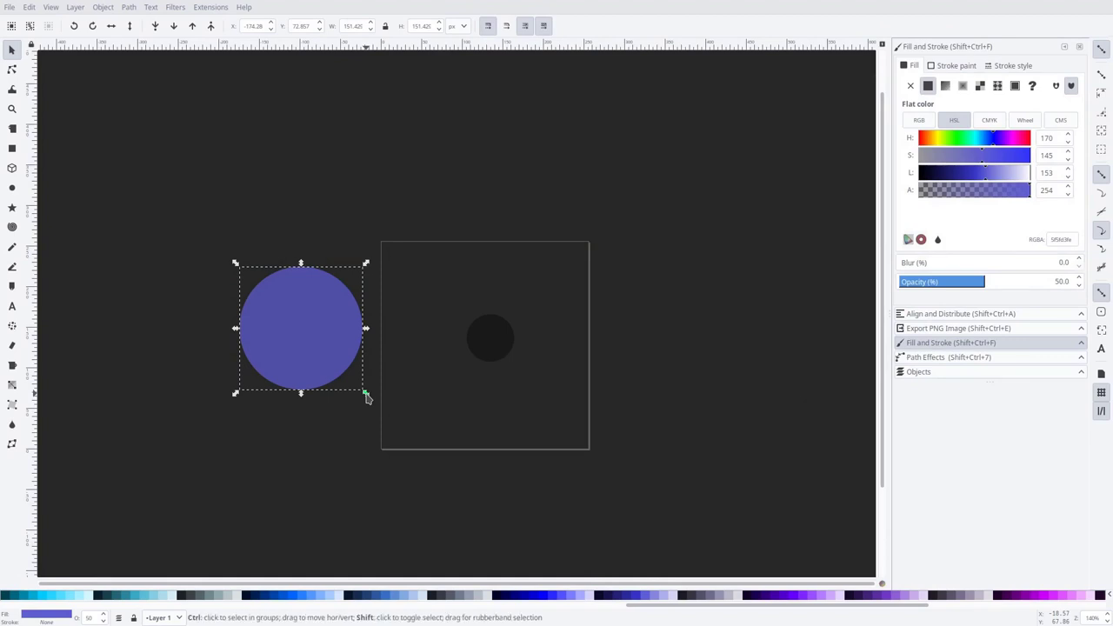
Step: Add two smaller concentric copies of the violet circle, the innermost 75.7 px wide, and group all three
drag(365, 394, 352, 392)
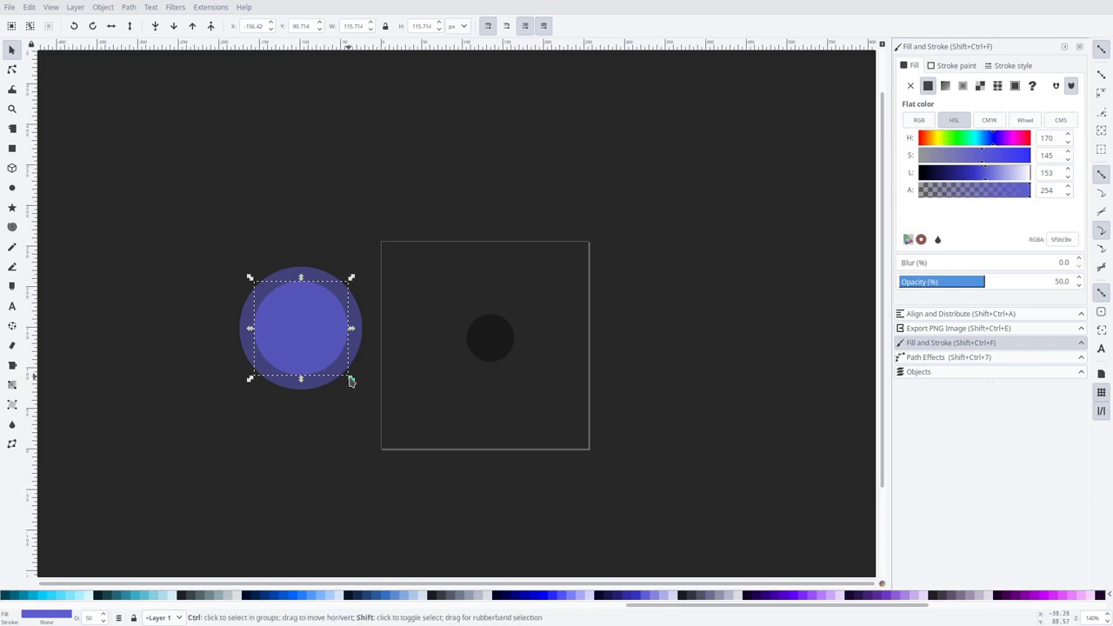
drag(352, 381, 337, 363)
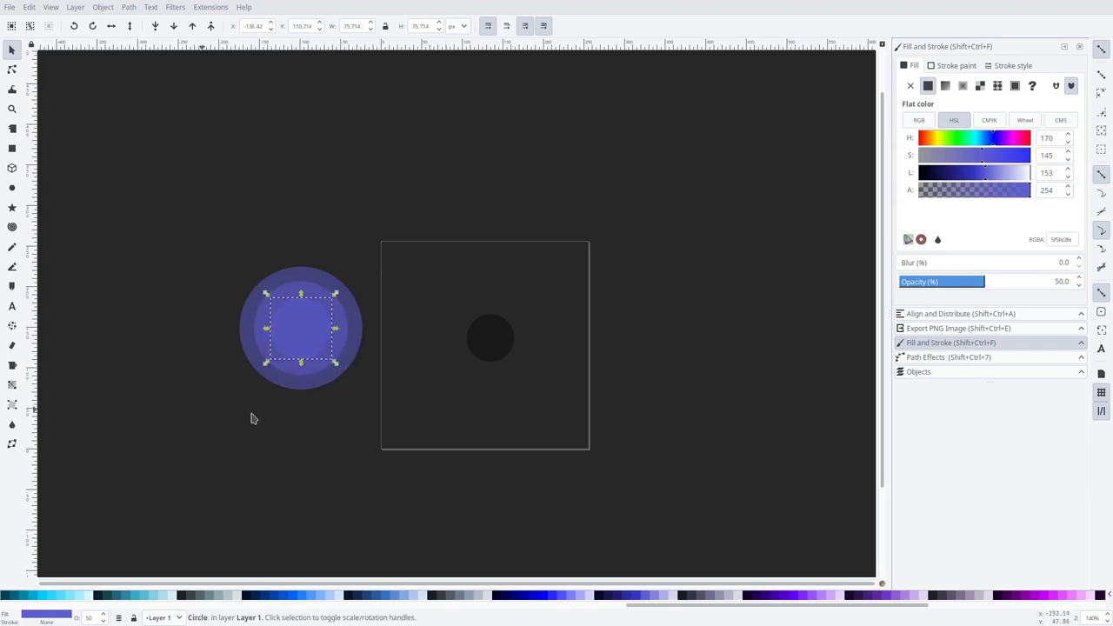
drag(203, 173, 388, 457)
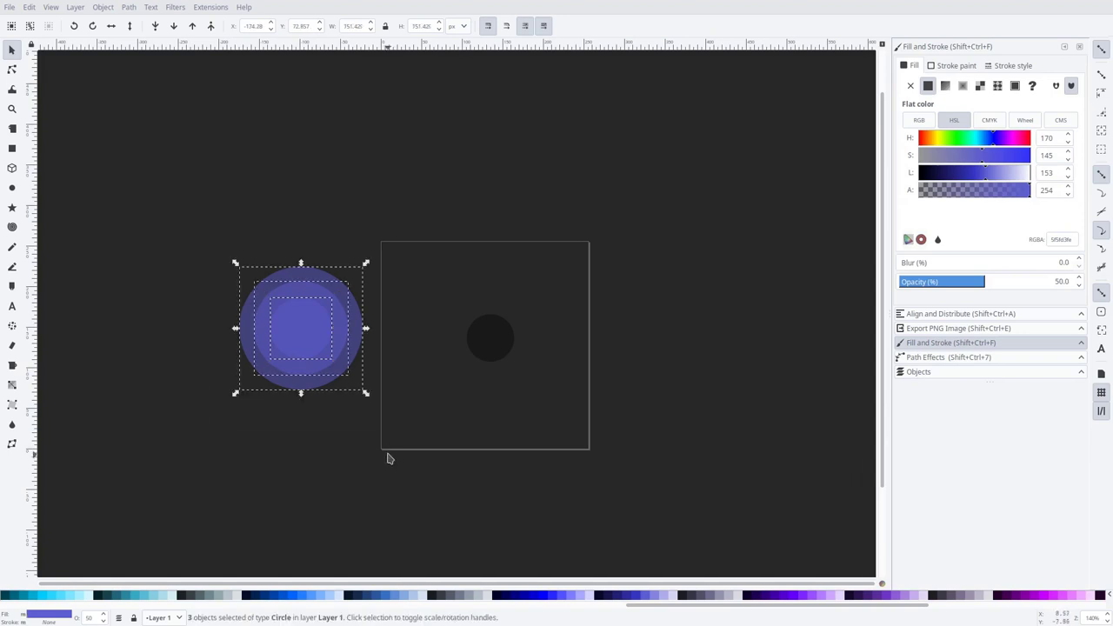
key(ctrl)
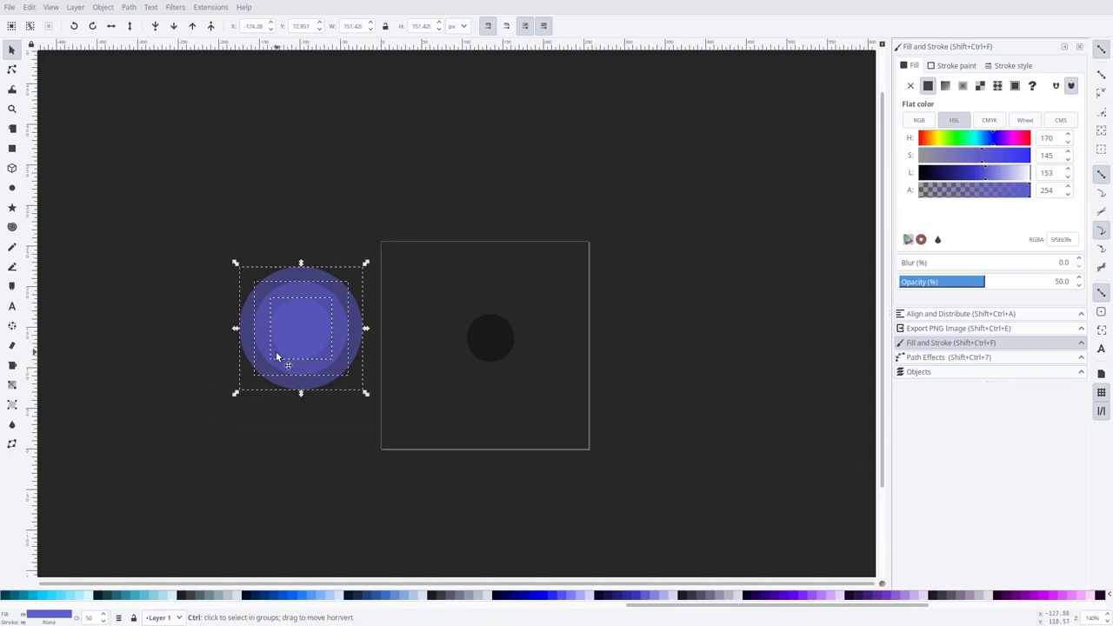
key(ctrl+g)
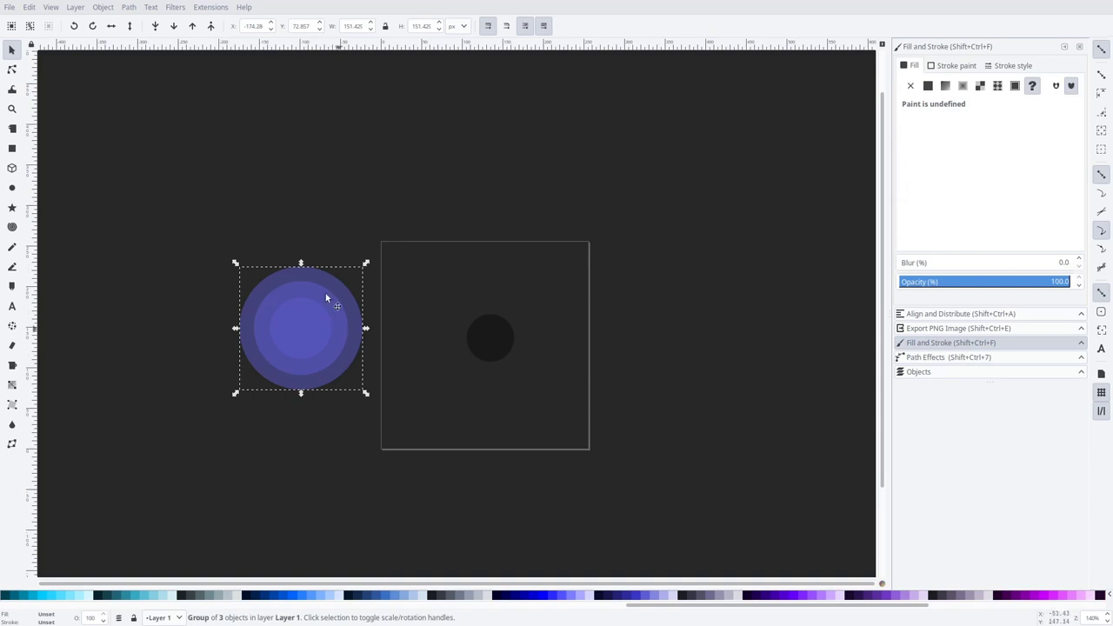
Step: Centre the dark circle horizontally and vertically on the purple ring group
drag(305, 338, 281, 339)
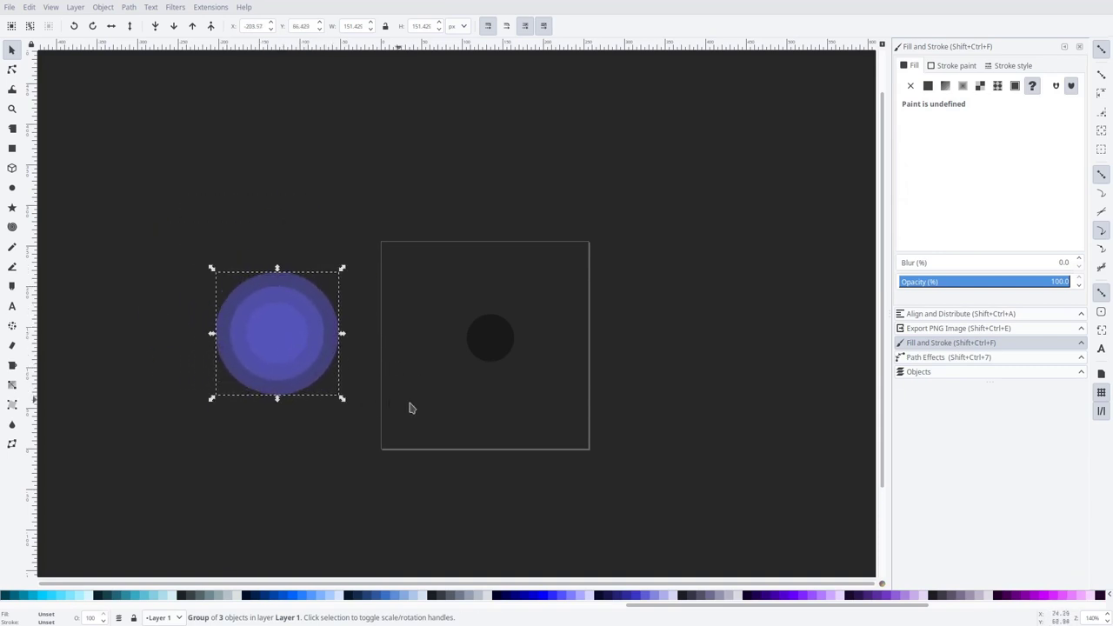
click(491, 340)
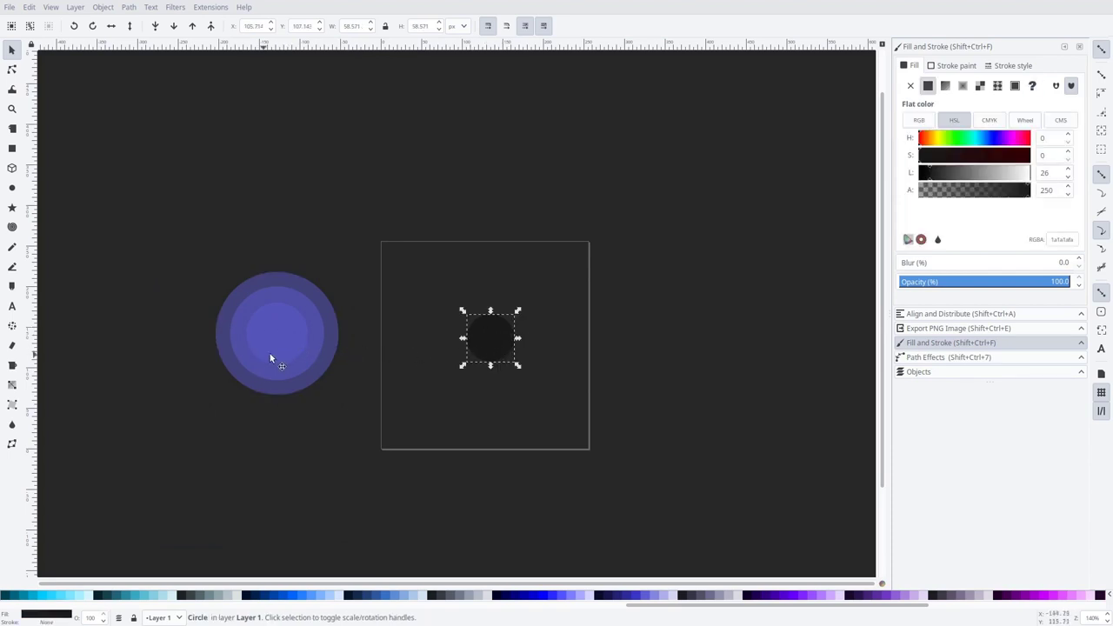
click(944, 315)
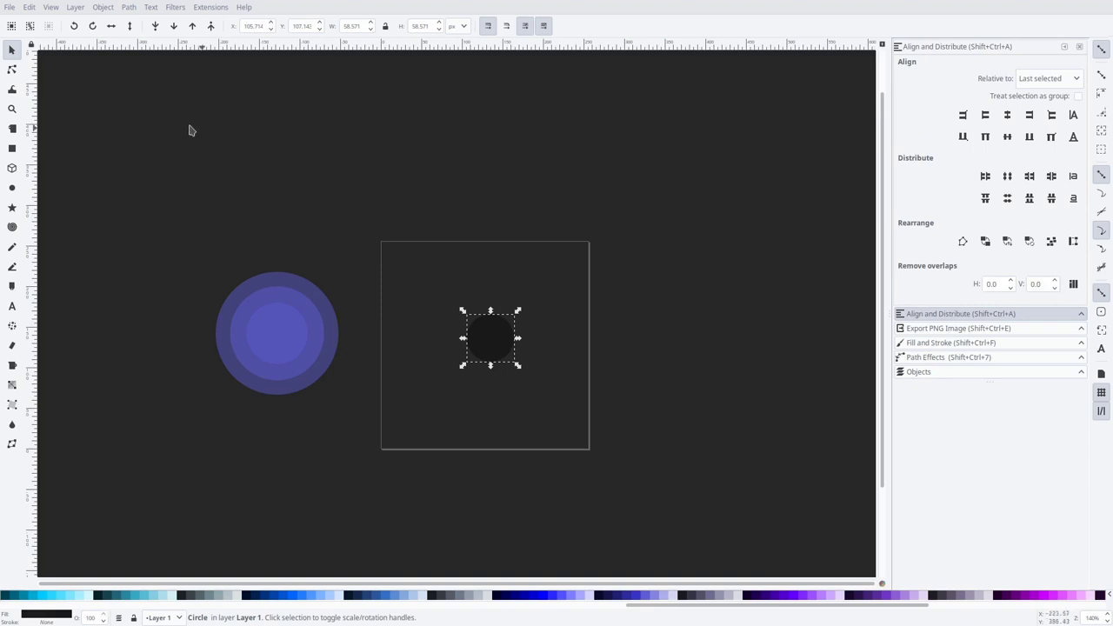
click(102, 8)
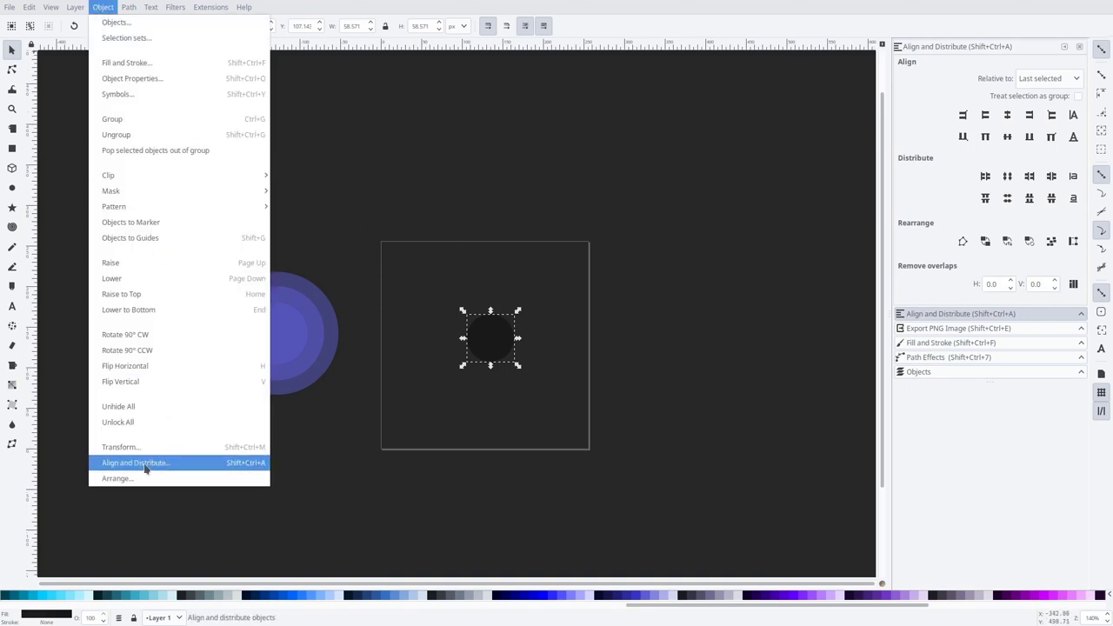
click(238, 465)
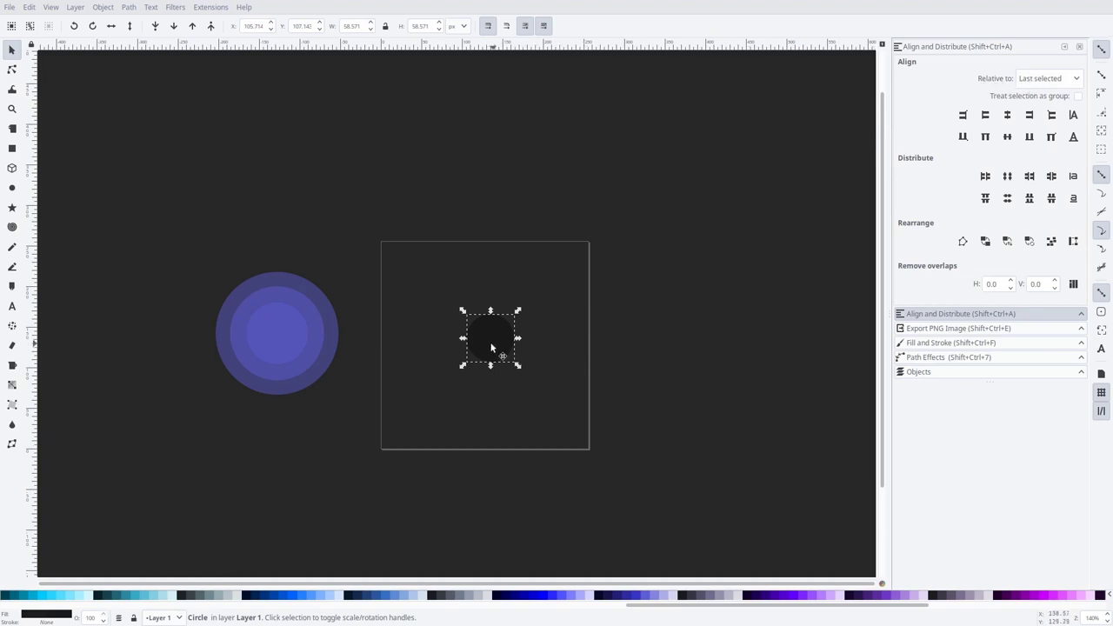
shift+click(280, 331)
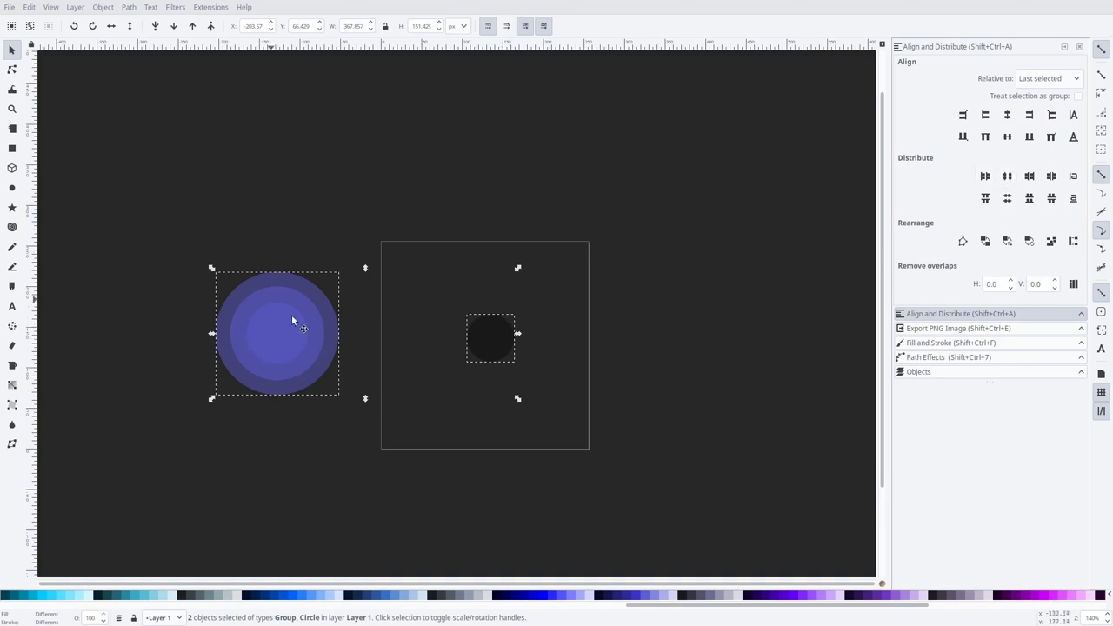
click(1007, 114)
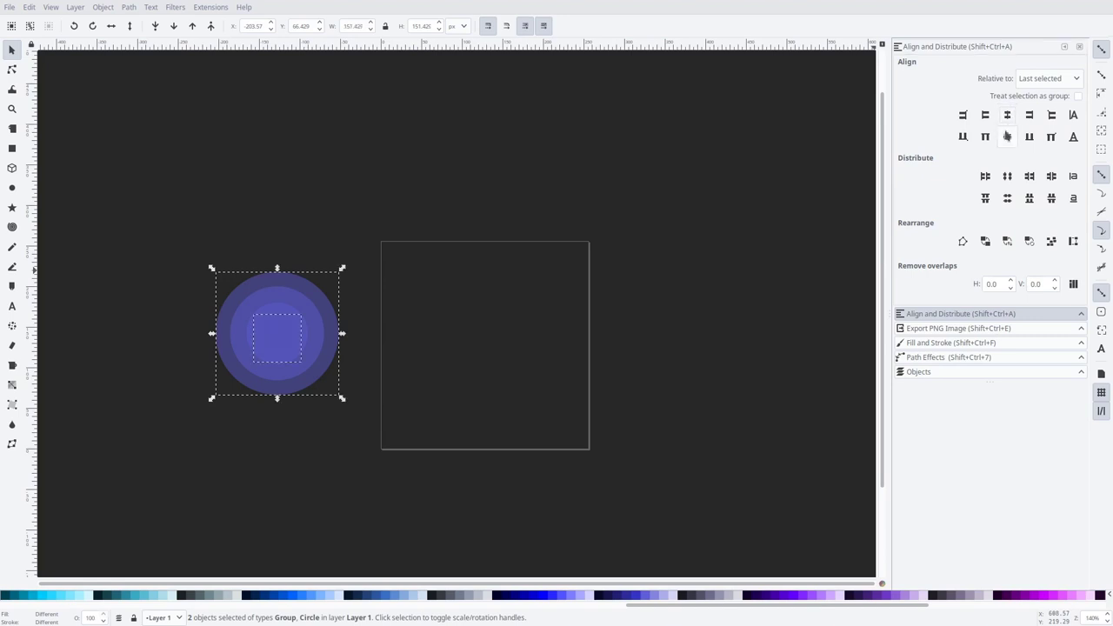
click(1007, 137)
Step: Send the purple ring group behind the black circle
key(Escape)
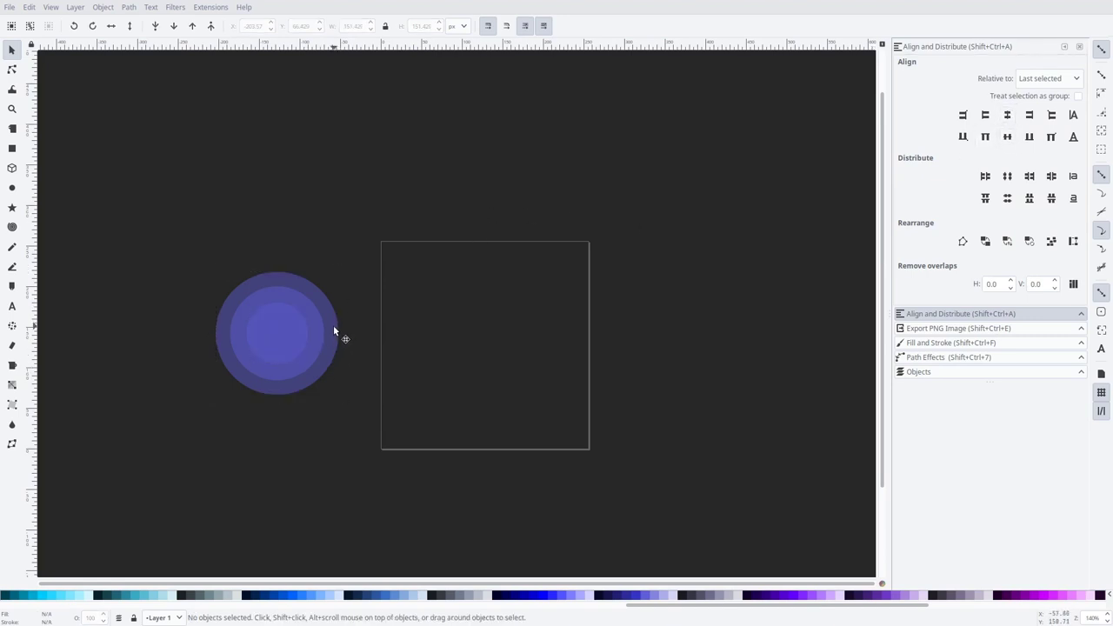
click(333, 328)
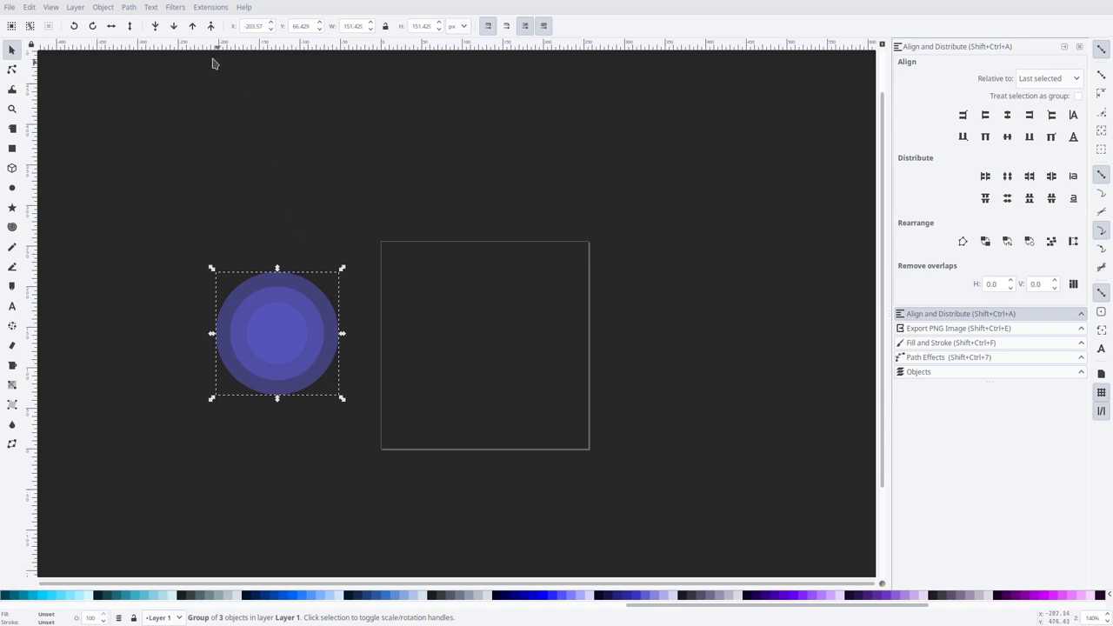
click(155, 30)
Step: Shrink the black circle slightly within the rings and move the black hole to the page centre
click(397, 365)
click(275, 331)
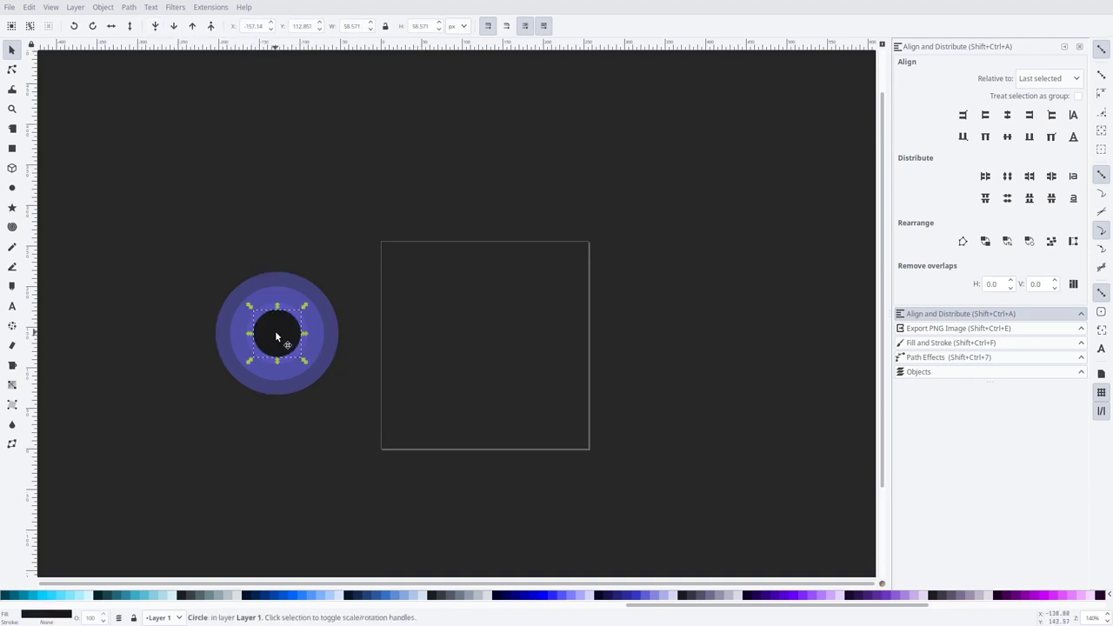
click(303, 362)
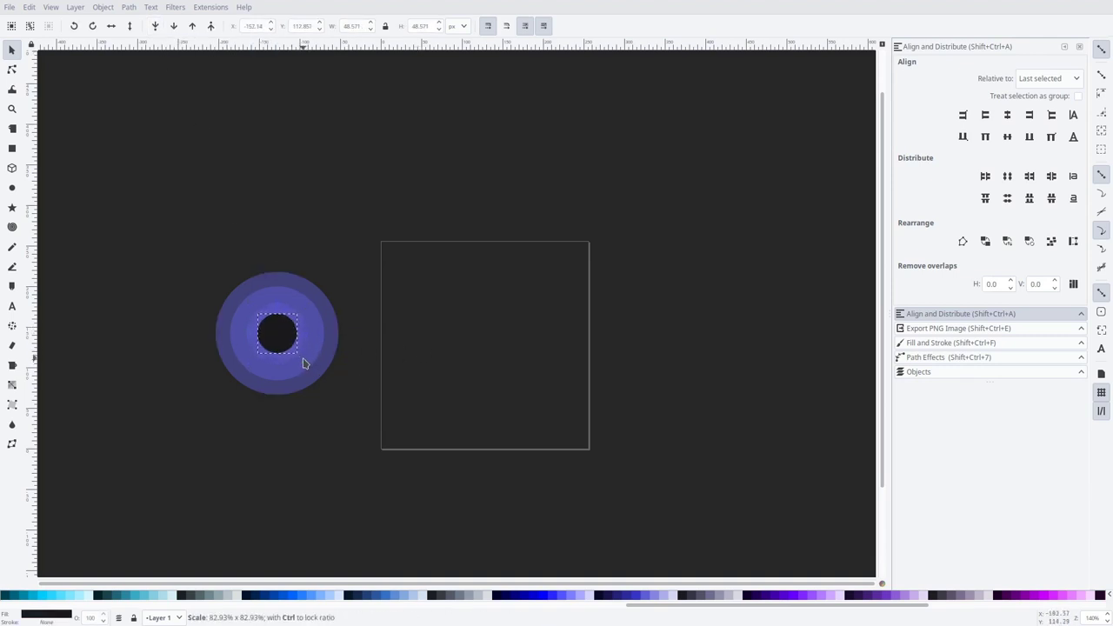
drag(152, 217, 395, 463)
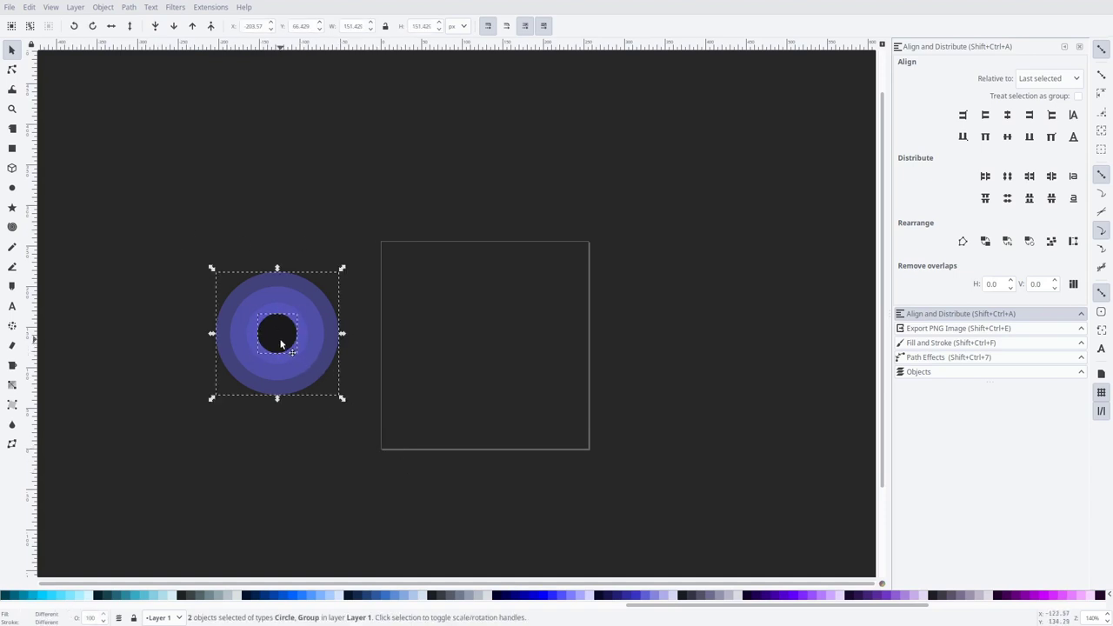
drag(281, 340, 493, 343)
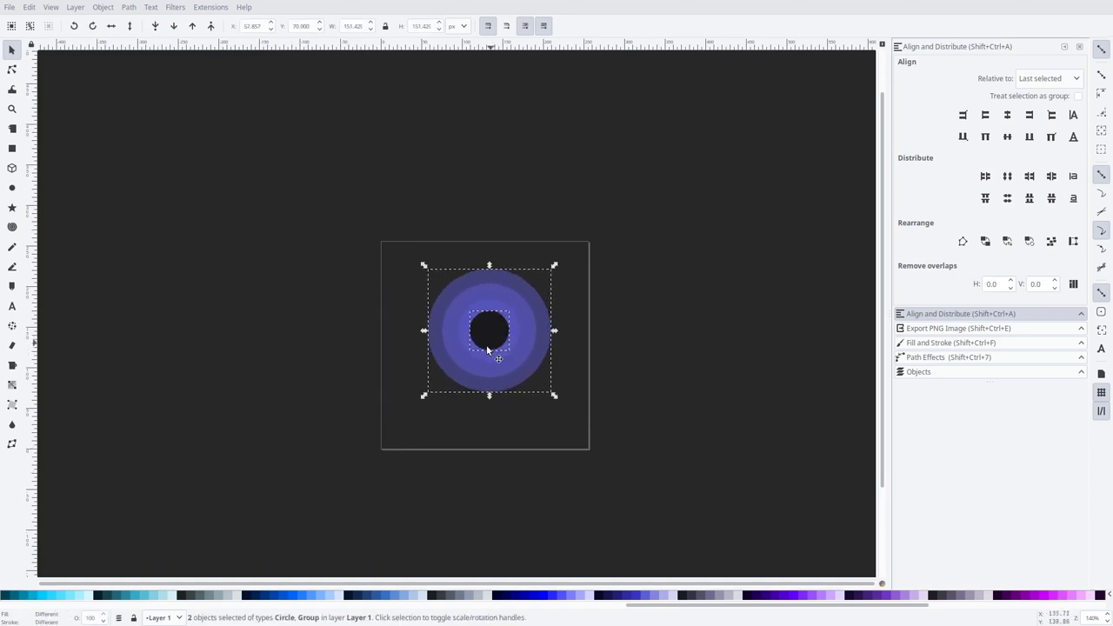
key(super)
Step: Preview the pink-and-purple 'Exotic black holes' image, then return to the Inkscape drawing
click(131, 243)
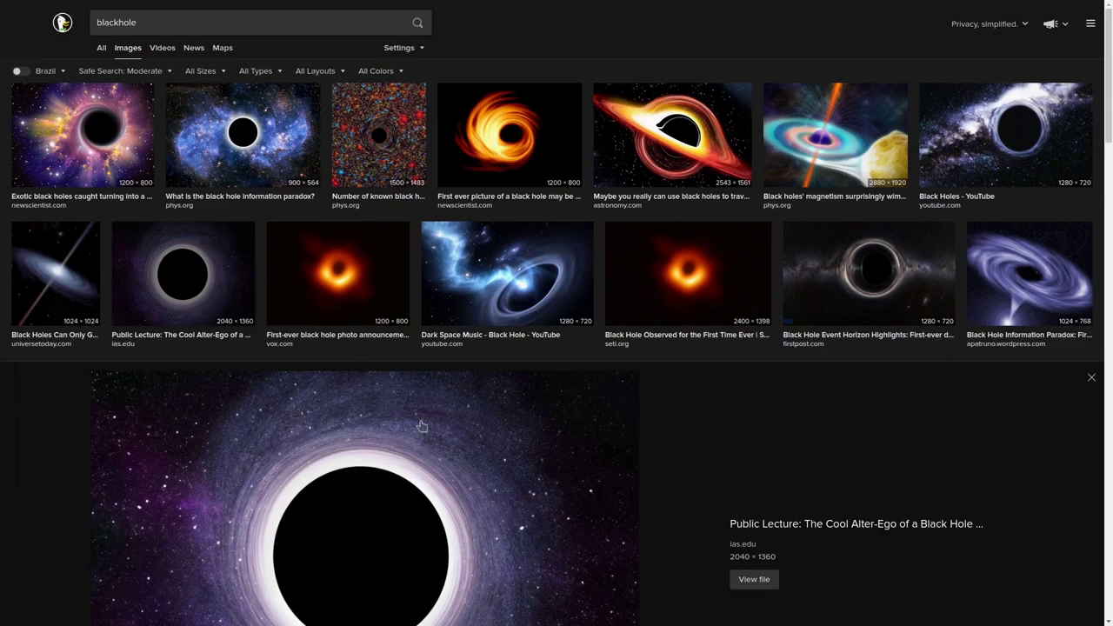
key(alt+Tab)
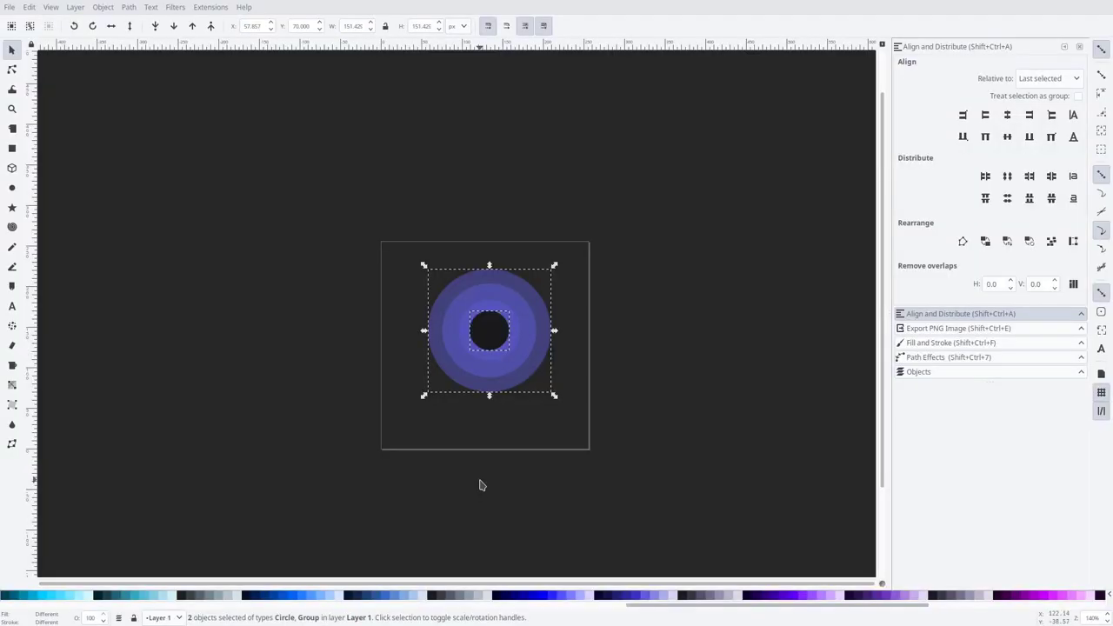
click(526, 483)
key(alt+Tab)
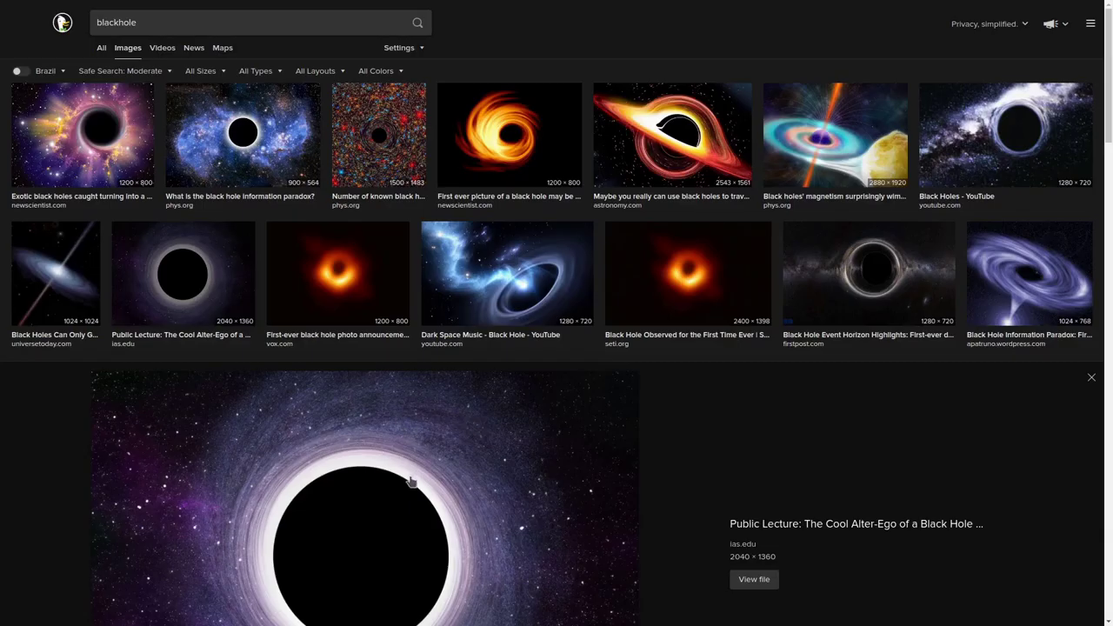
click(130, 171)
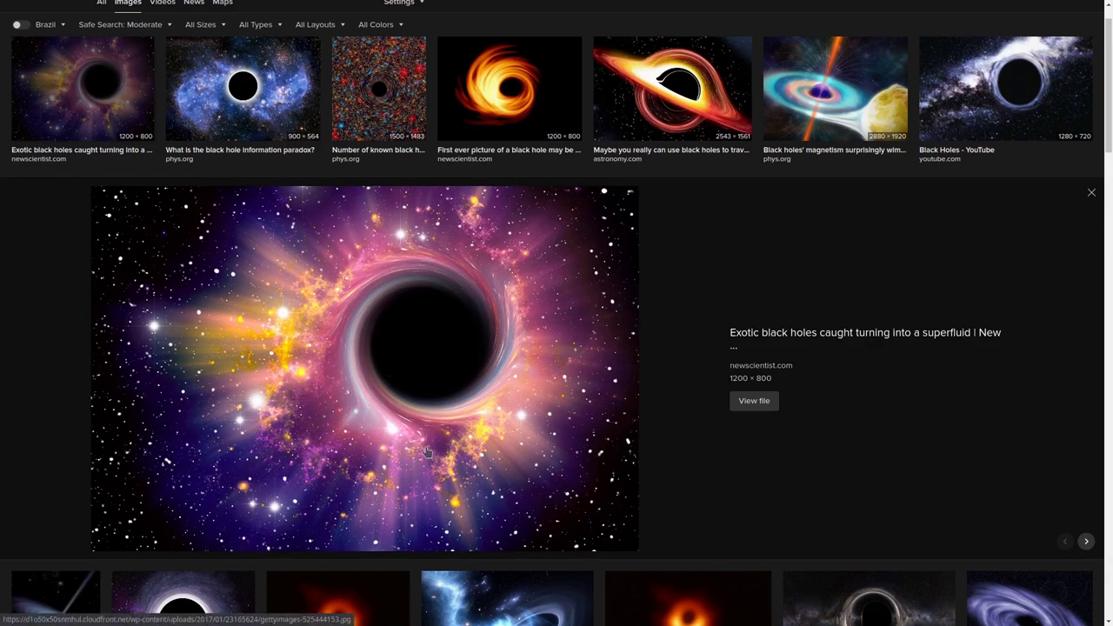
key(alt+Tab)
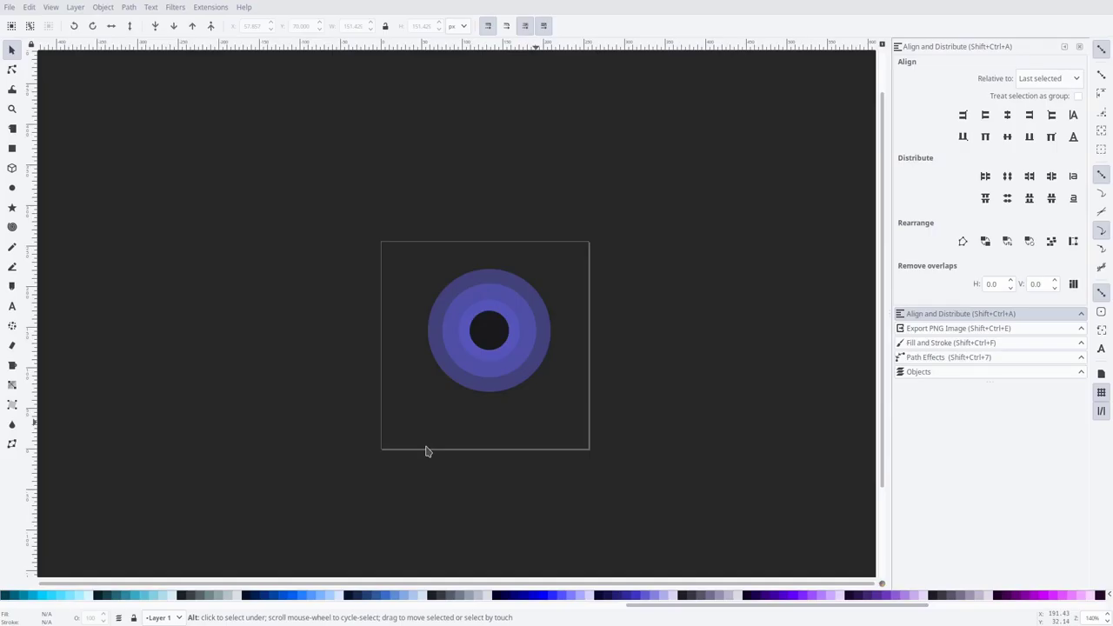
Step: Draw a black spiral of 1.64 turns and divergence 1.8 to the left of the page
click(11, 228)
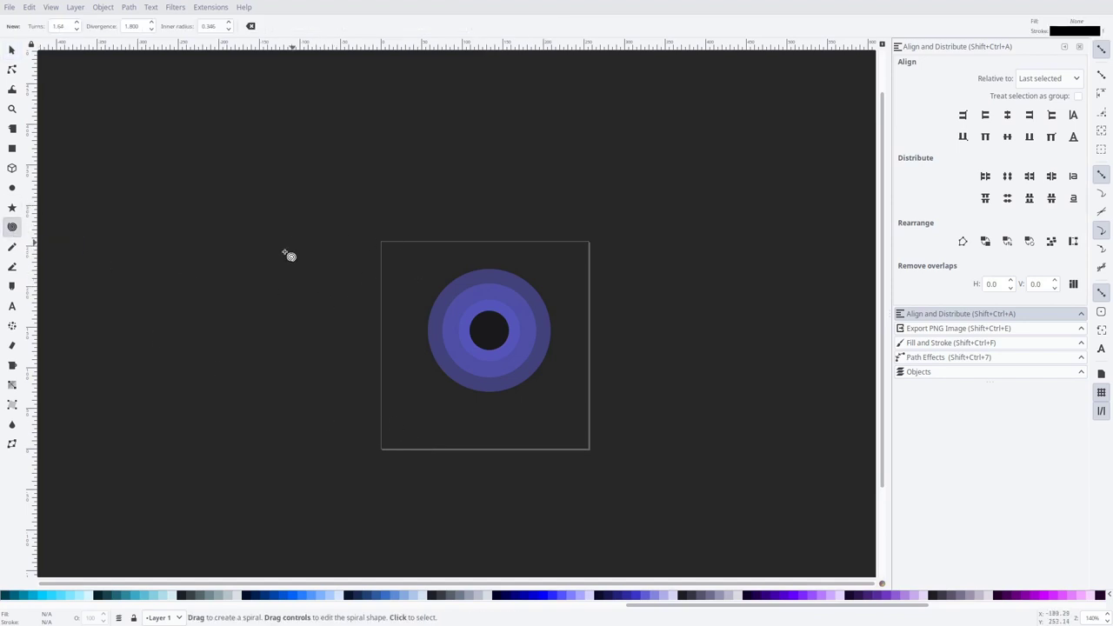
drag(281, 278, 350, 295)
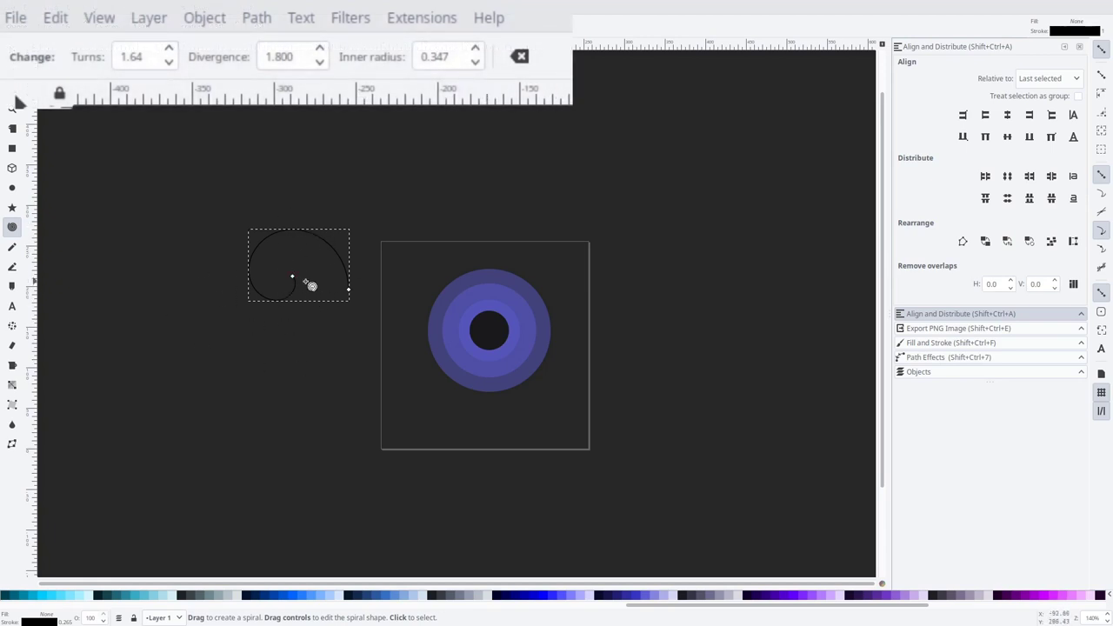
click(124, 56)
click(278, 47)
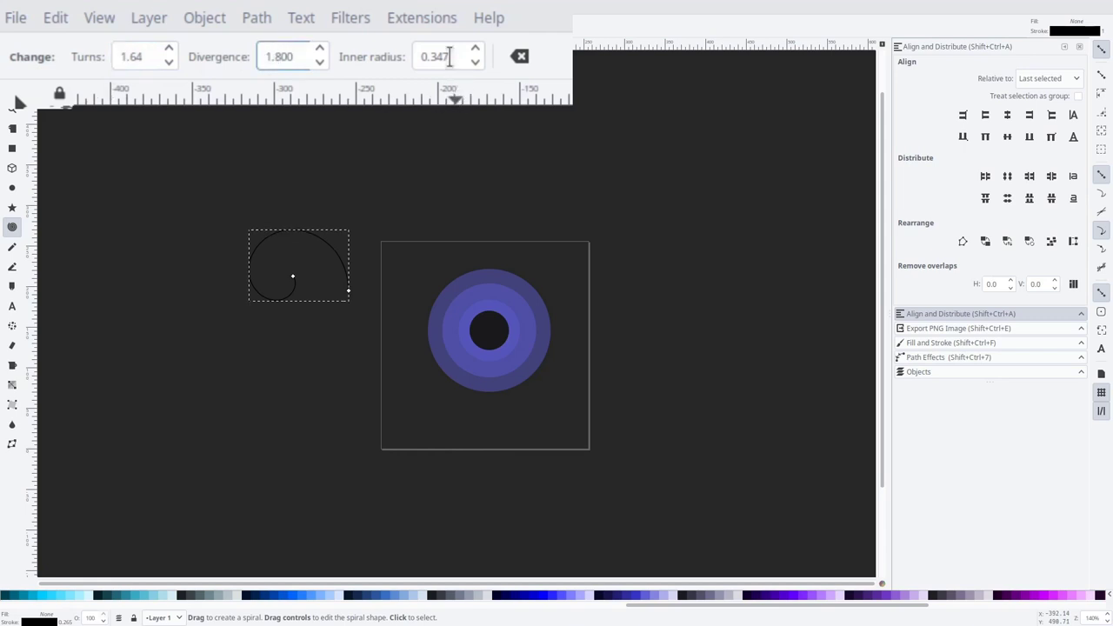
double_click(442, 55)
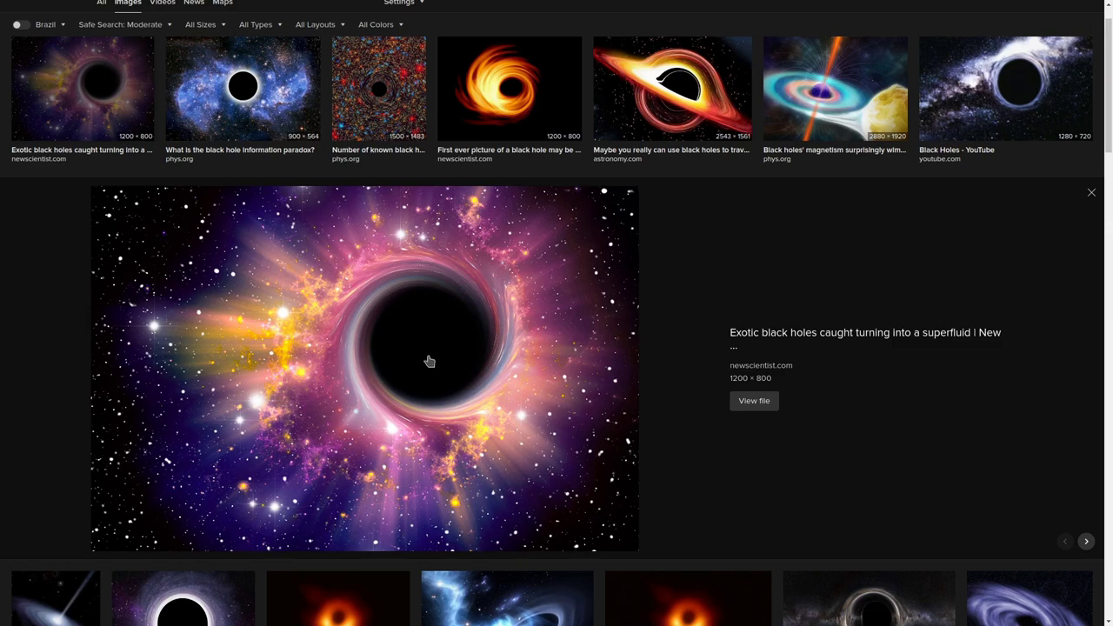
key(alt+Tab)
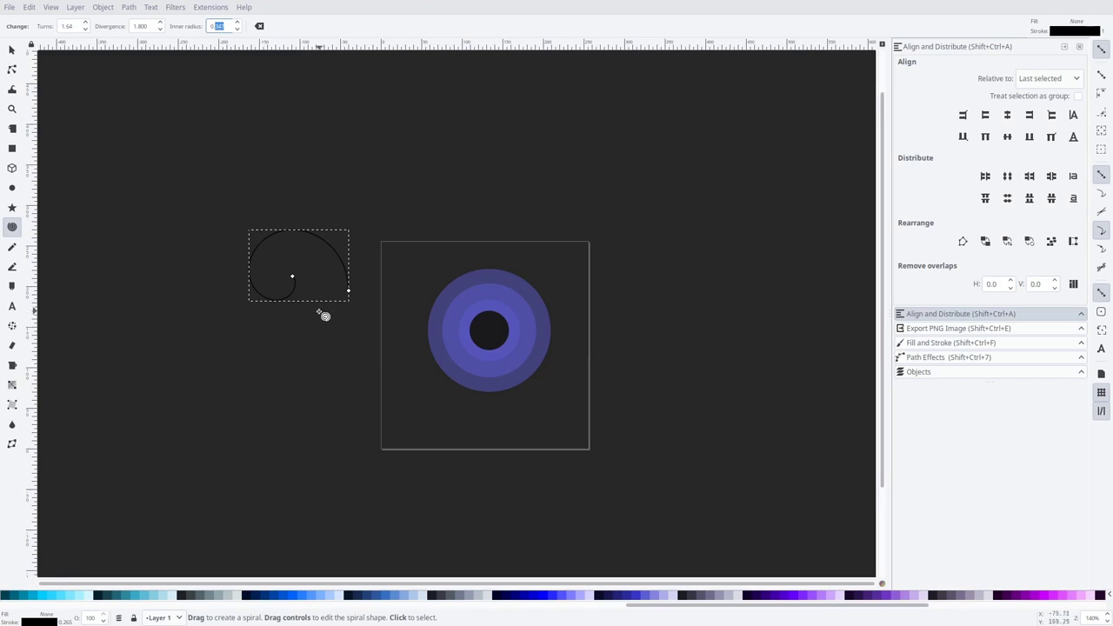
Step: Convert the spiral to a path and apply the Power stroke path effect to it
click(129, 7)
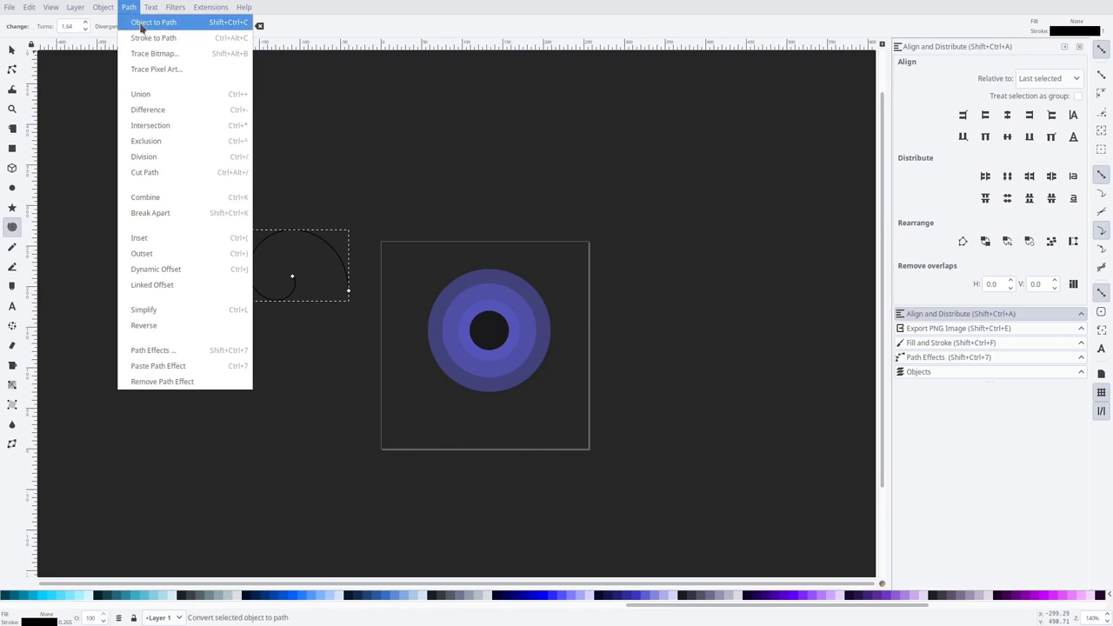
click(143, 23)
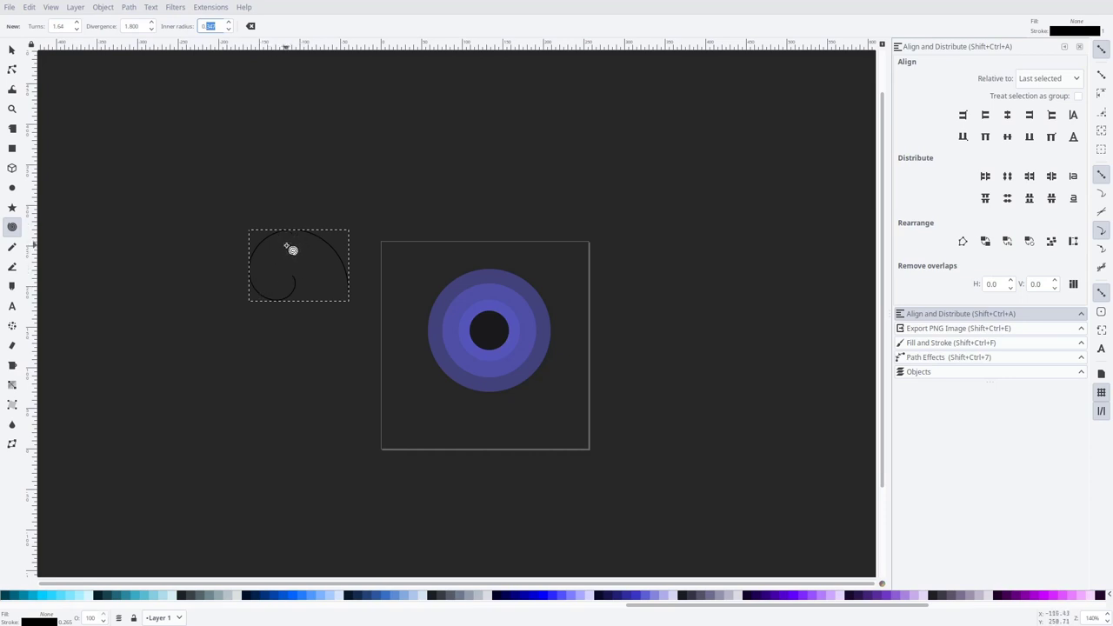
click(129, 7)
click(194, 349)
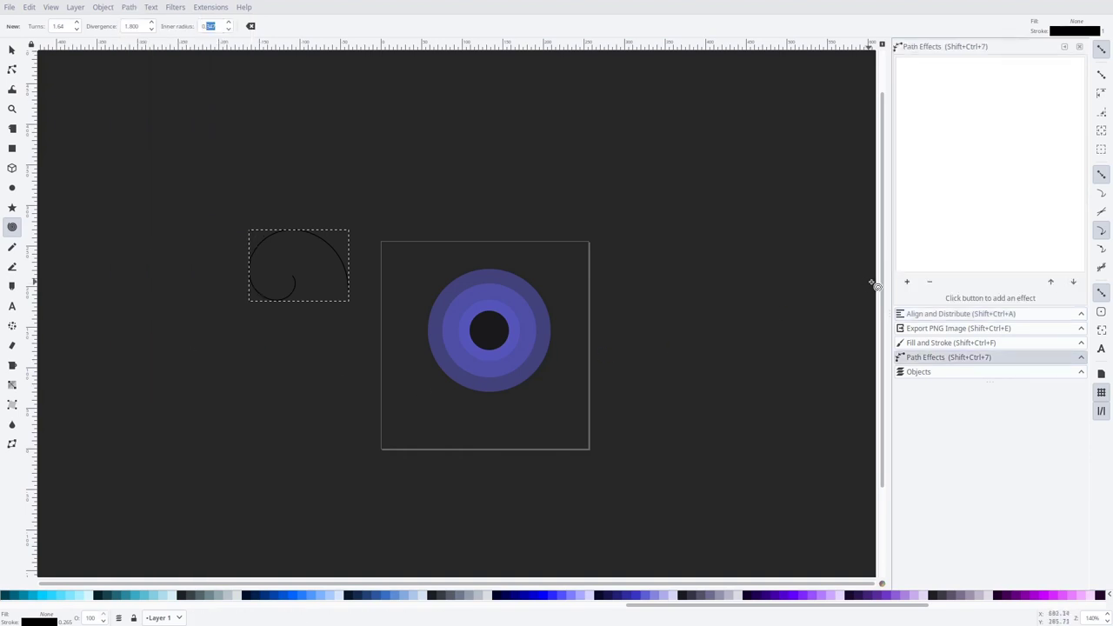
click(907, 283)
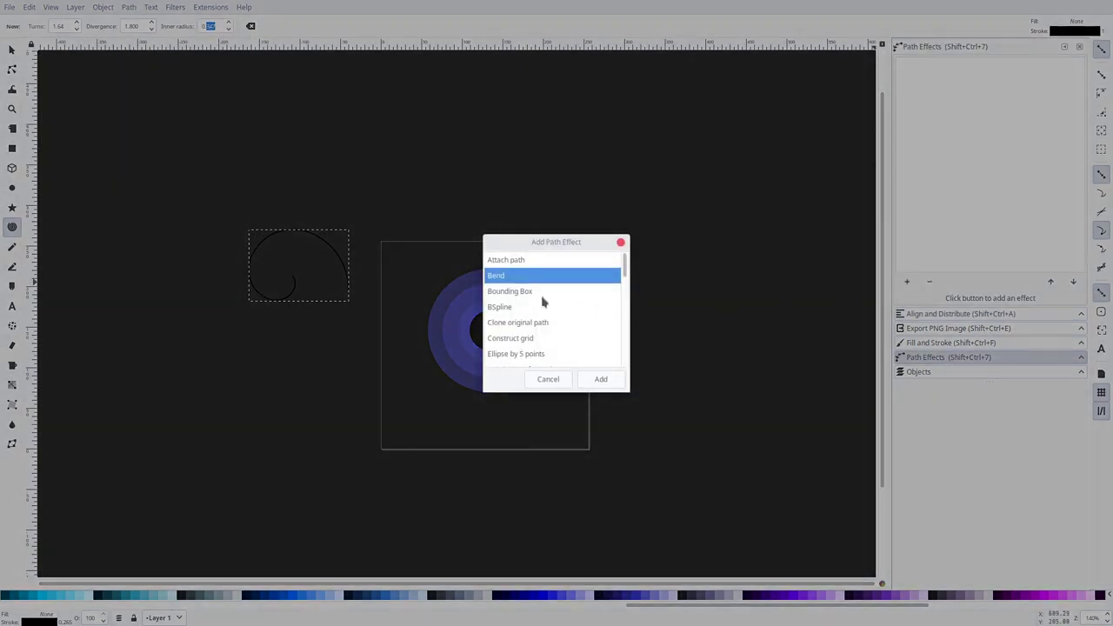
scroll(543, 301, down, 5)
scroll(542, 305, down, 3)
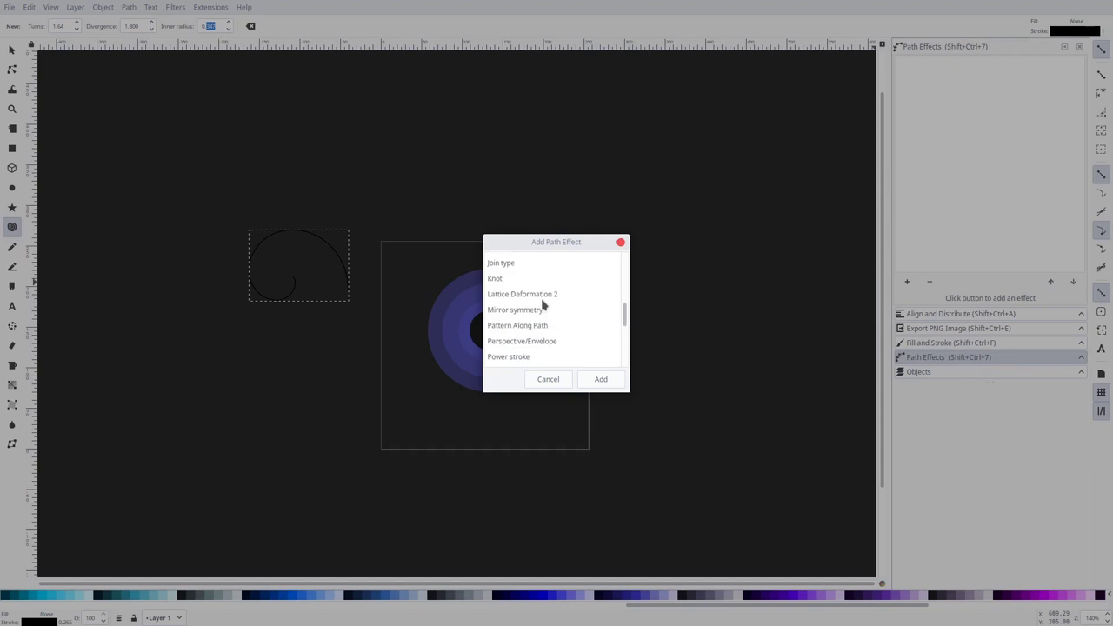
click(535, 319)
click(602, 380)
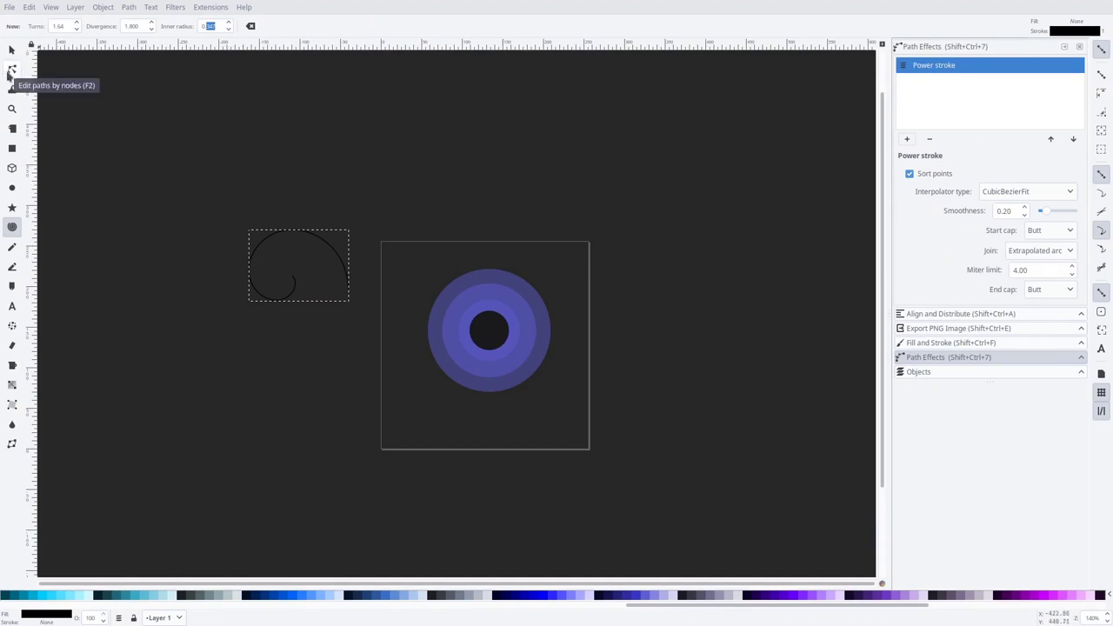
Step: Drag the spiral's Power stroke width knot to make it a wide black swoosh
click(11, 69)
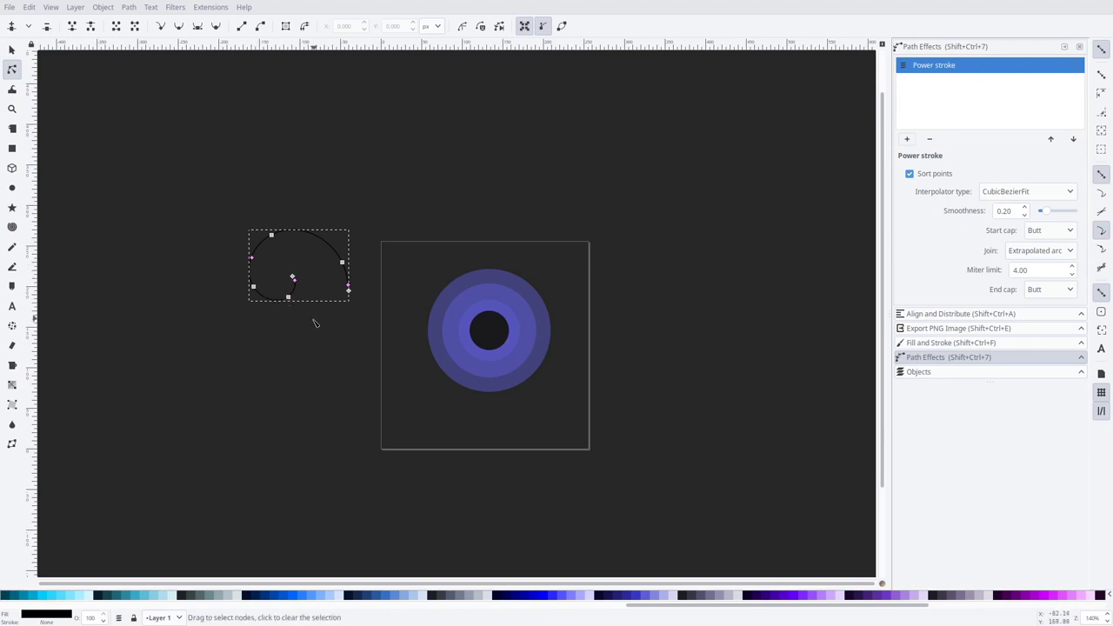
scroll(291, 341, up, 3)
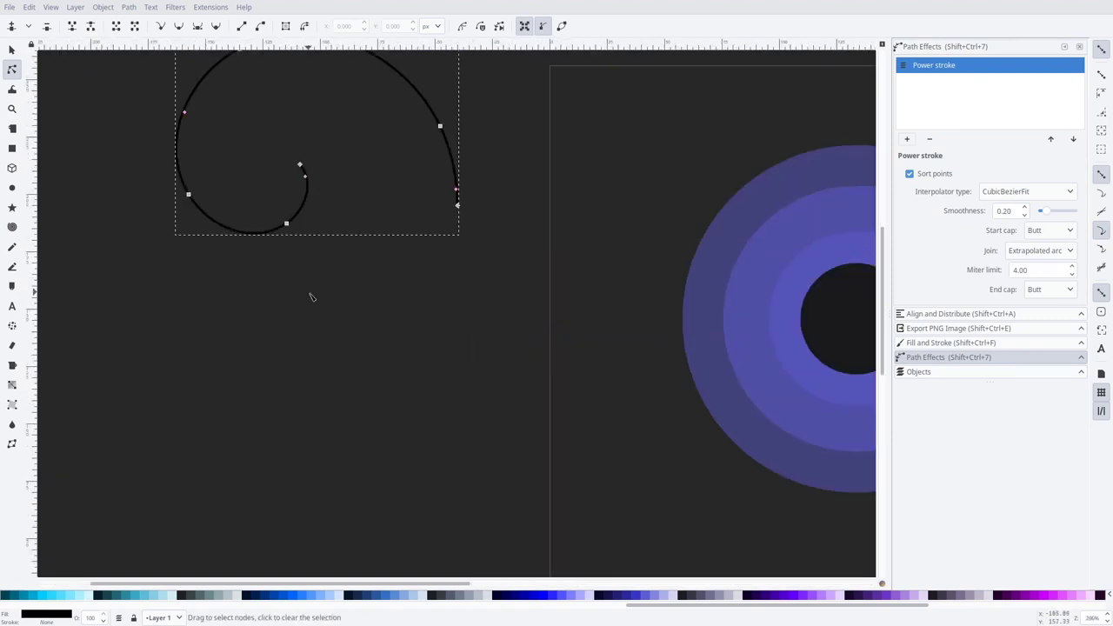
drag(311, 298, 365, 453)
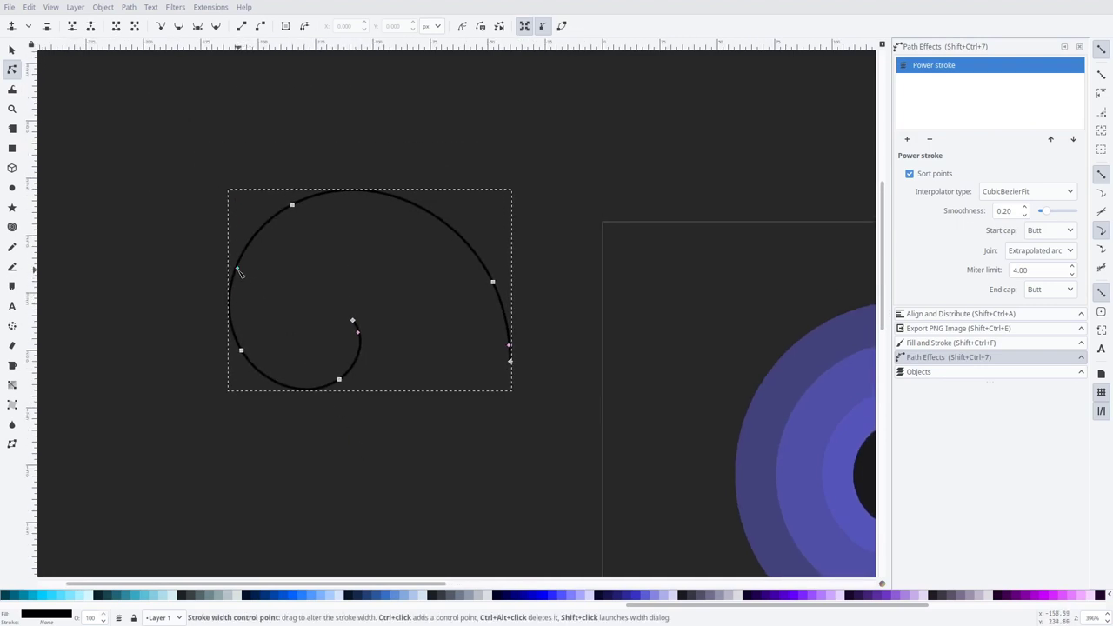
drag(240, 272, 258, 279)
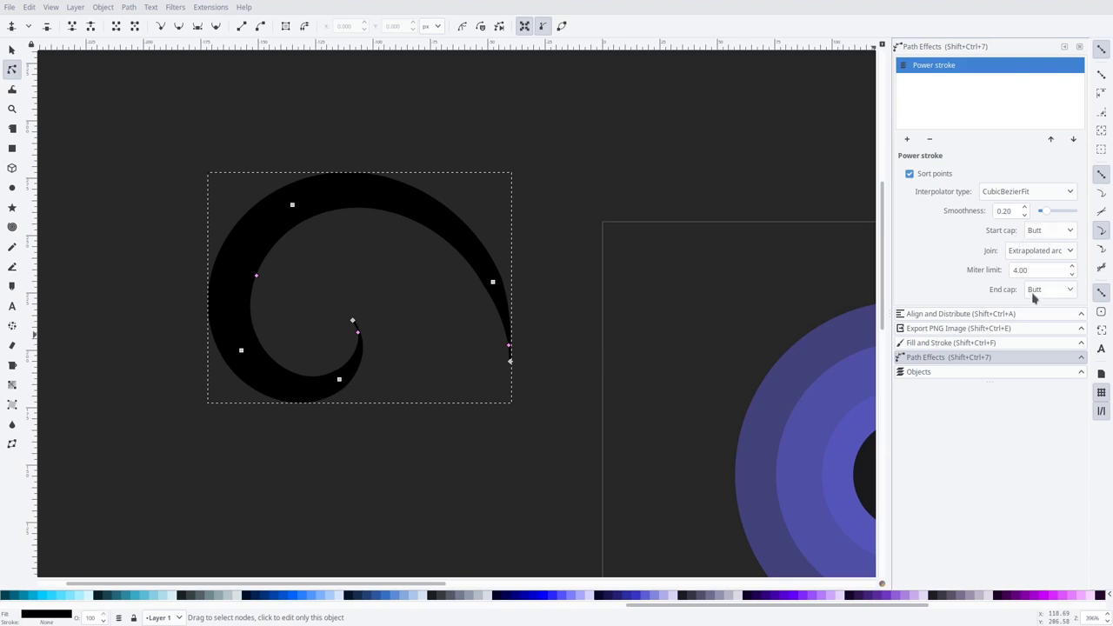
Step: Set the Power stroke caps to Zero width so the swoosh tapers to a point
click(1053, 230)
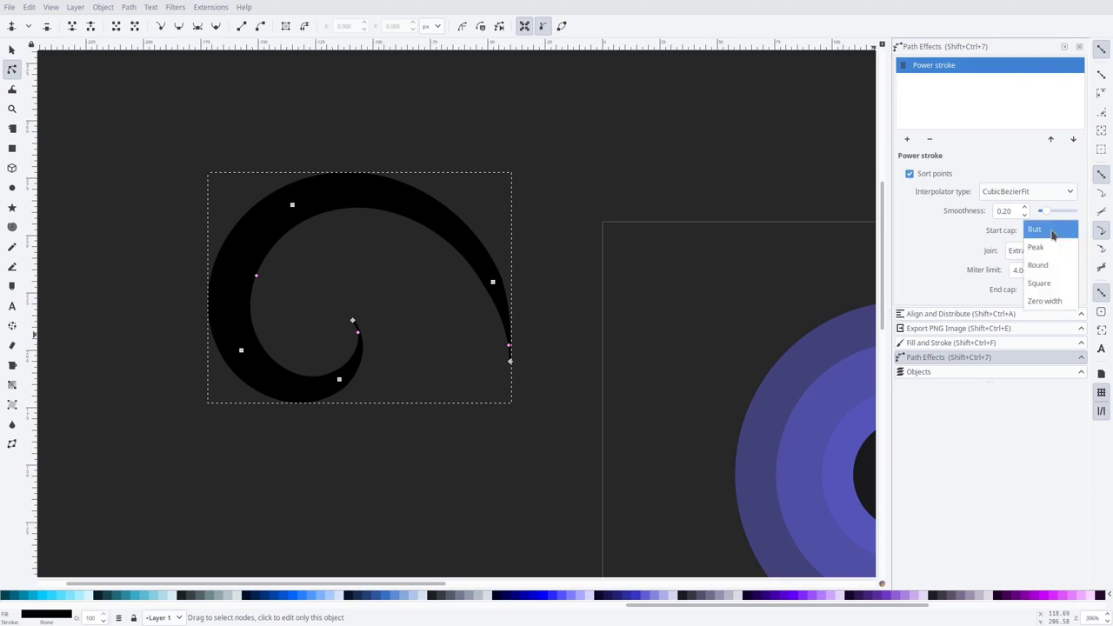
click(1047, 302)
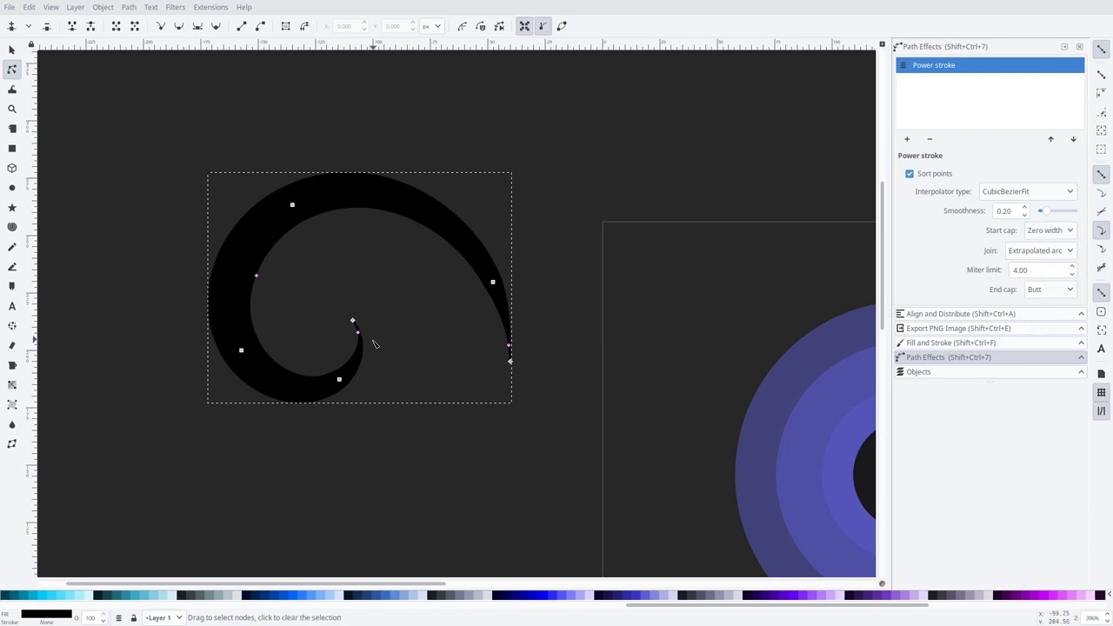
click(1055, 233)
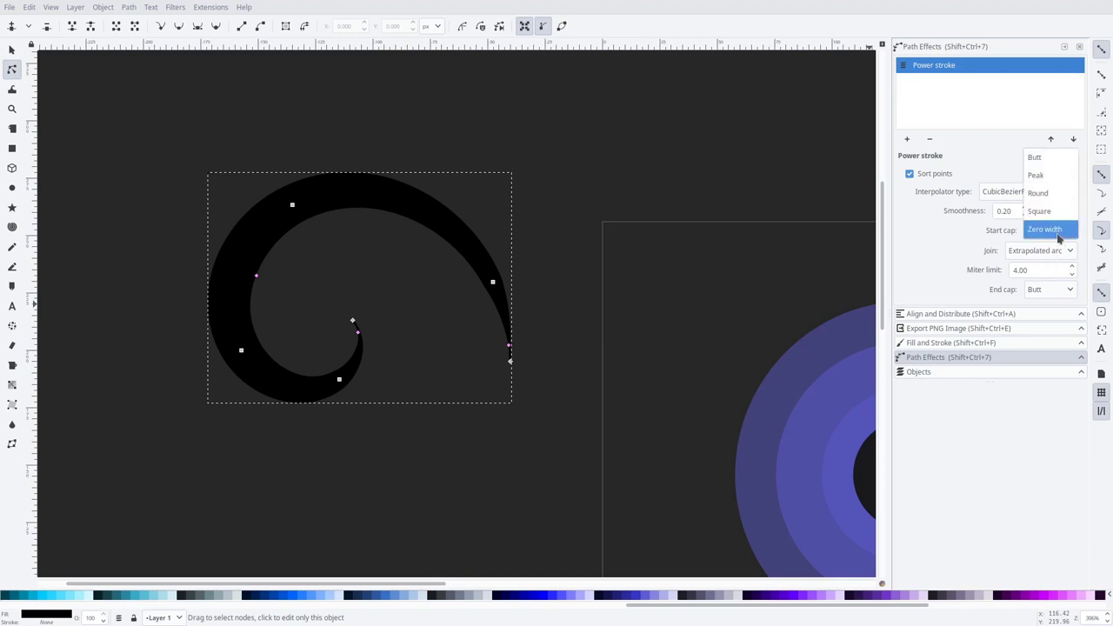
click(1060, 233)
click(1048, 289)
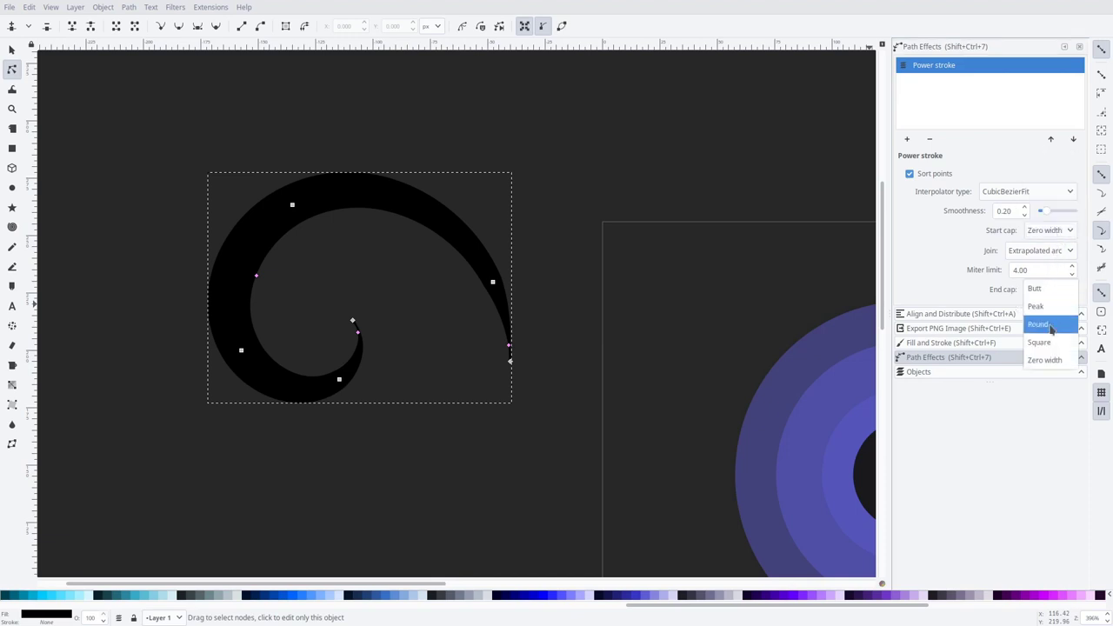
click(1050, 361)
key(s)
key(Escape)
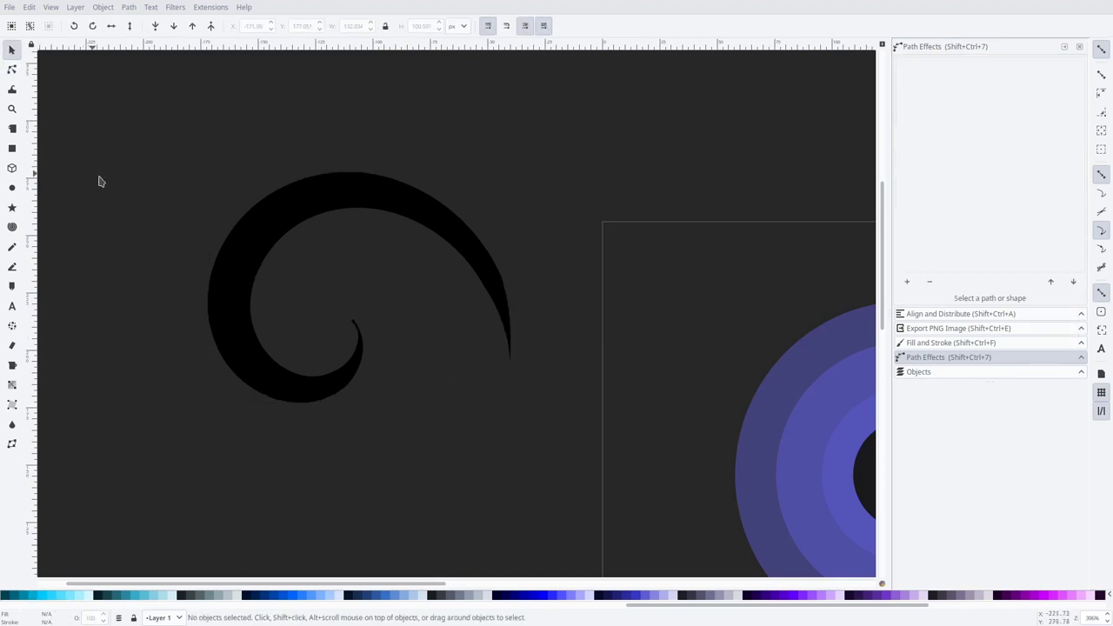
Step: Widen the swoosh near its inner end and set the Power stroke start cap to Zero width
click(357, 372)
key(n)
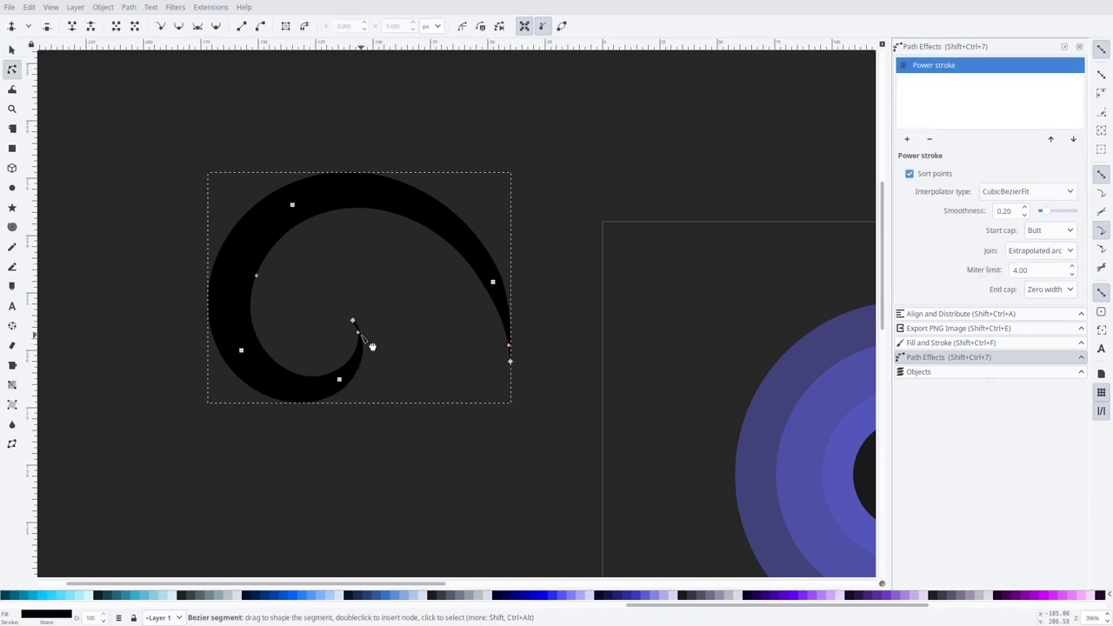
drag(361, 339, 356, 339)
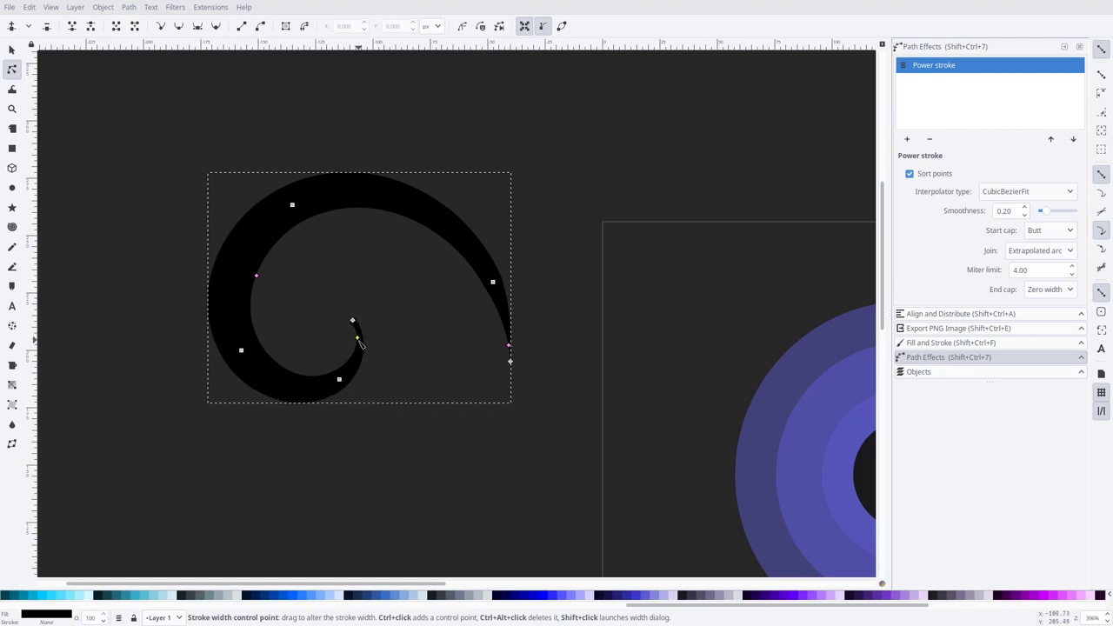
click(352, 321)
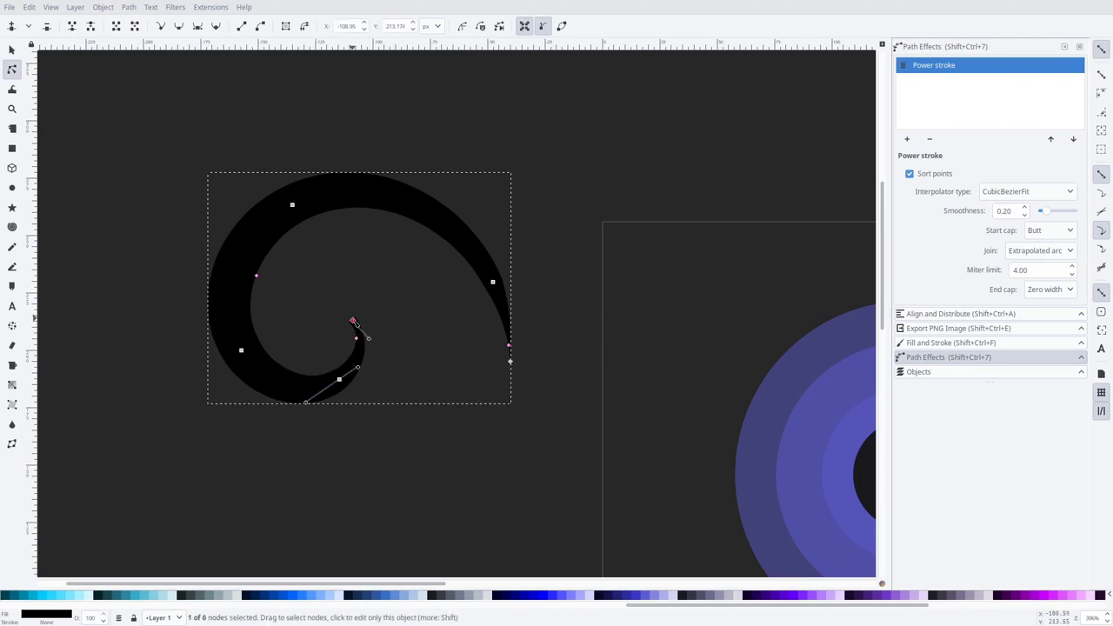
click(1048, 231)
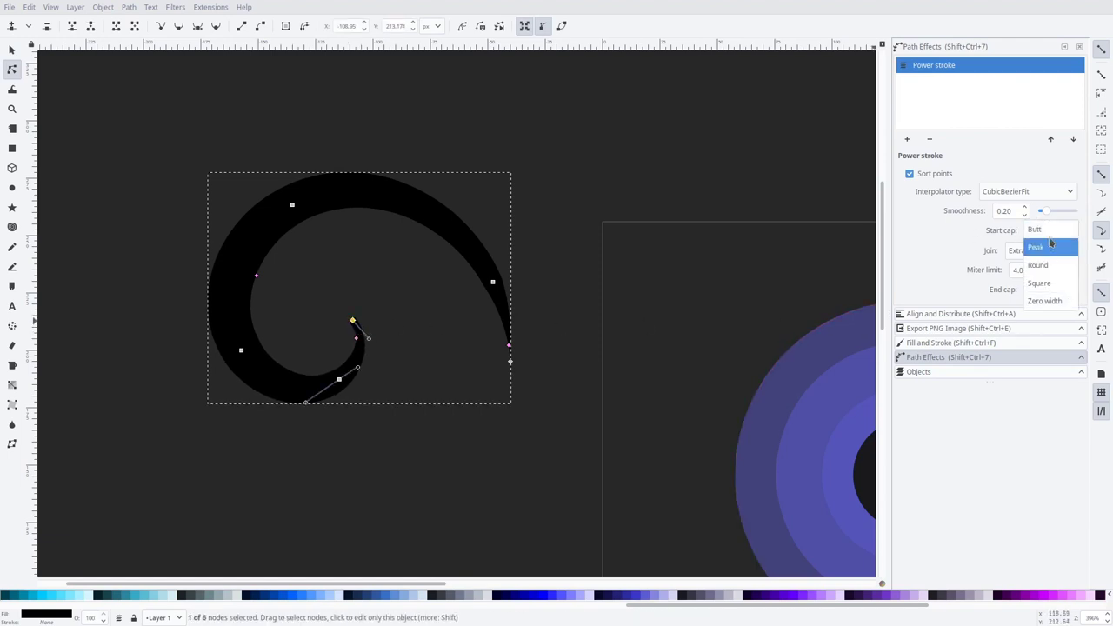
click(1049, 301)
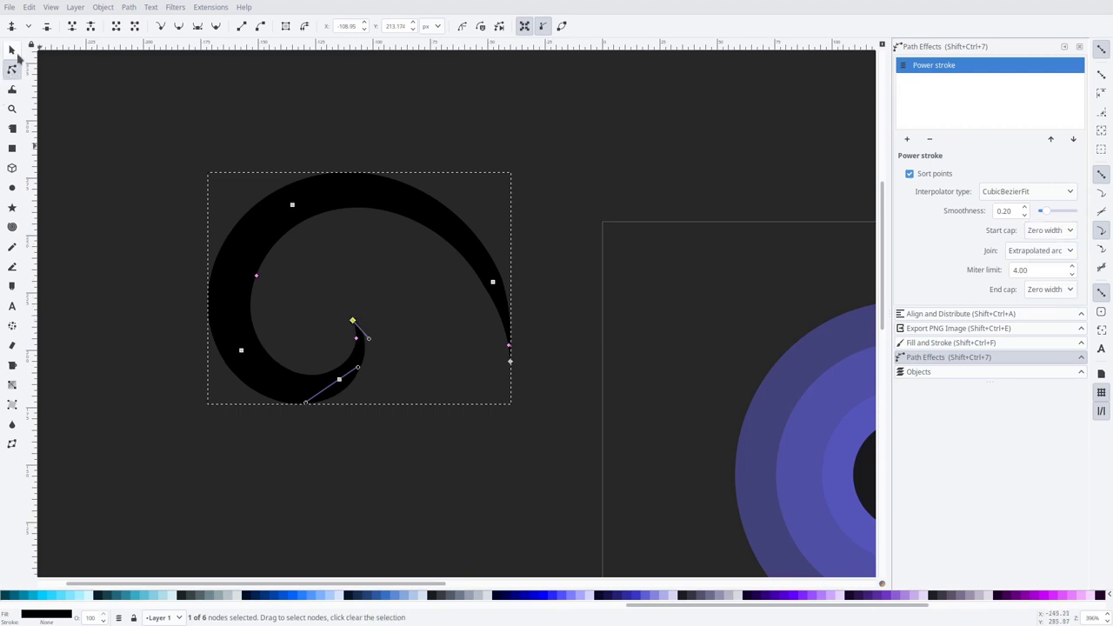
Step: Adjust the stroke width knot near the spiral's tail to refine its taper
click(13, 49)
ctrl+scroll(588, 235, down, 4)
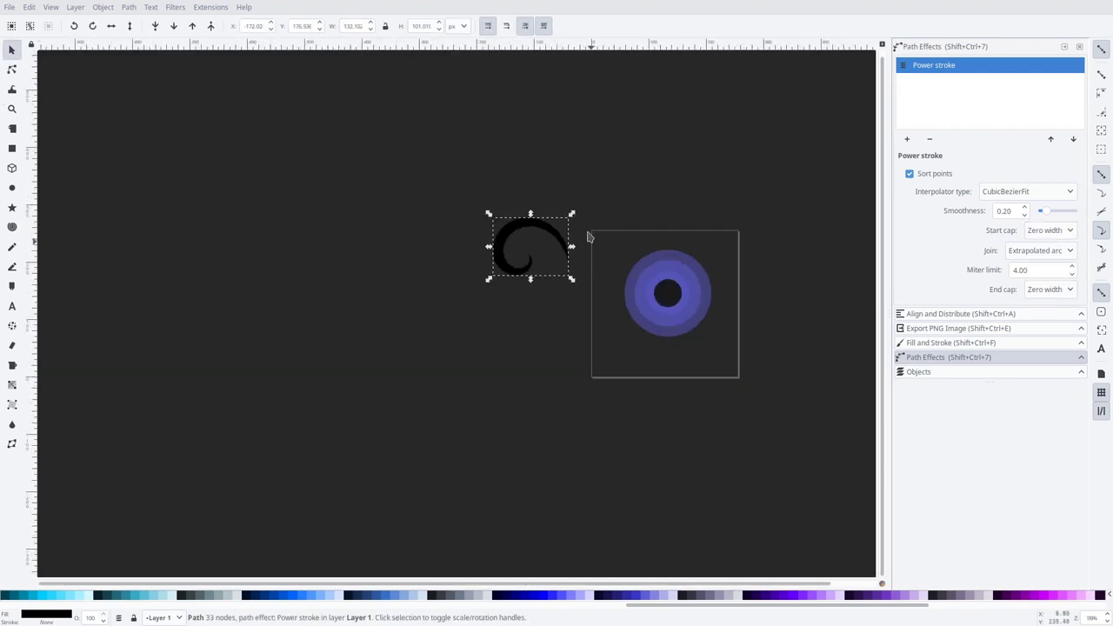
click(558, 181)
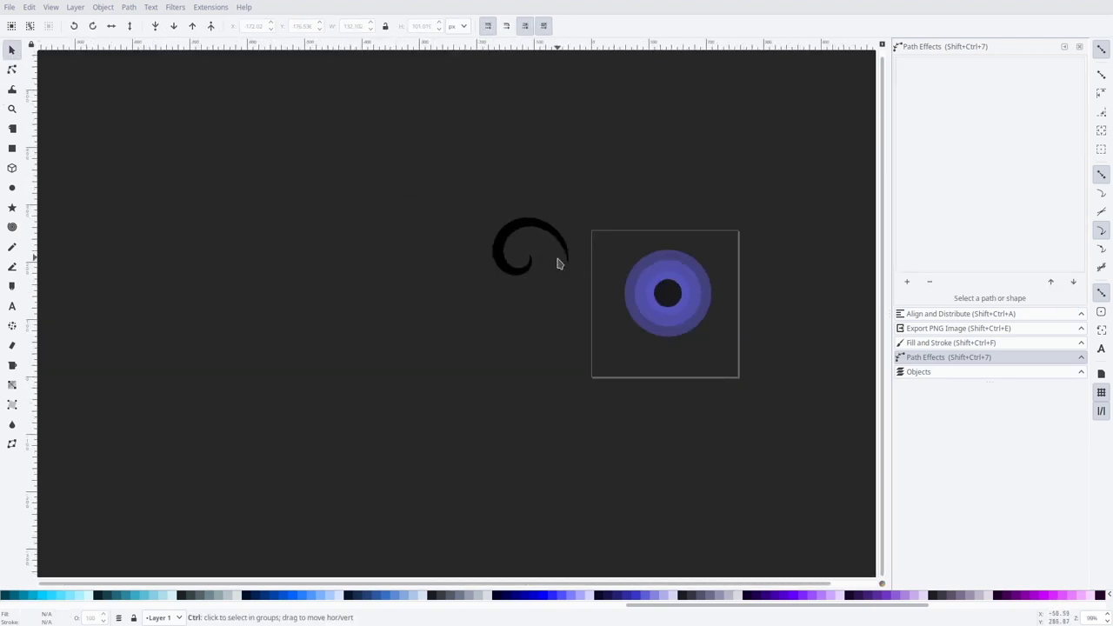
ctrl+scroll(557, 257, up, 3)
click(588, 253)
key(n)
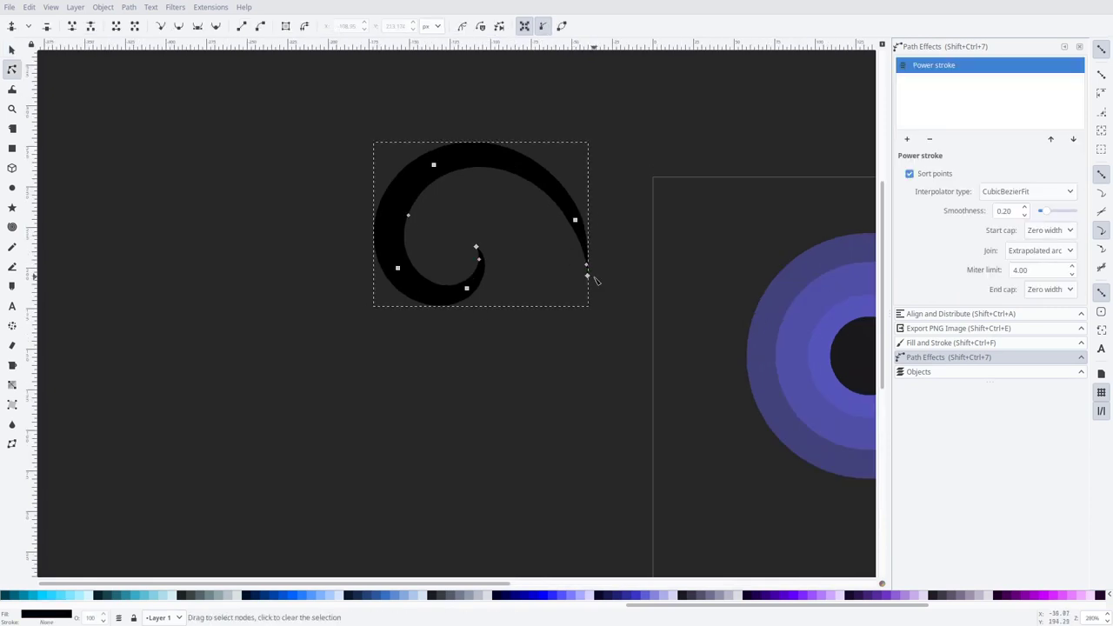
drag(589, 268, 576, 233)
click(11, 50)
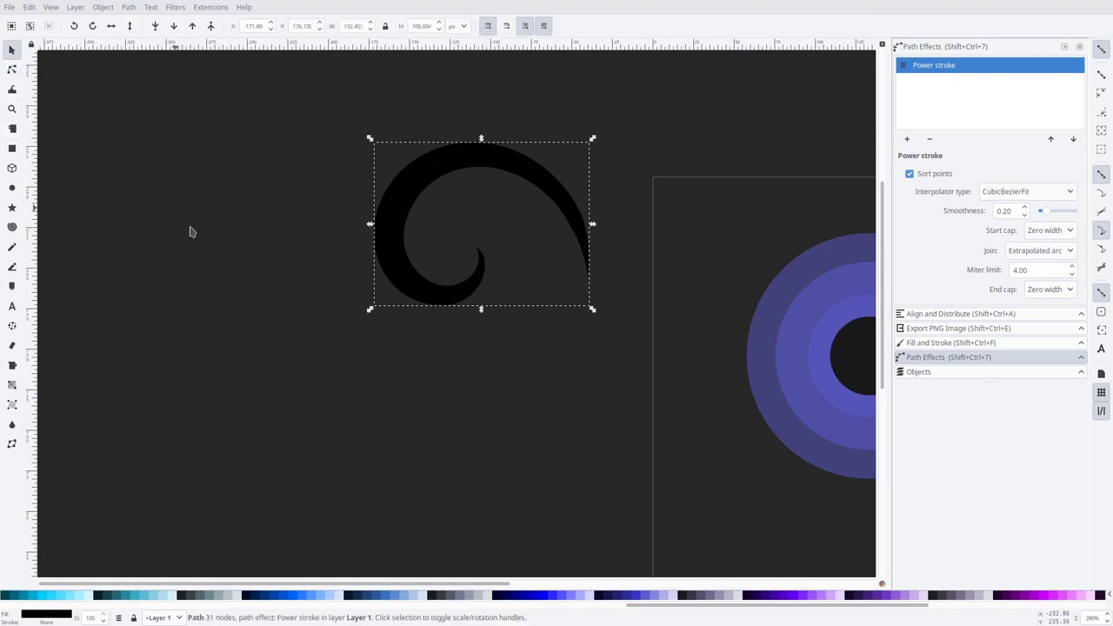
Step: Reselect the black swoosh and drag along the colour palette toward the purple swatches
click(386, 366)
scroll(583, 339, down, 2)
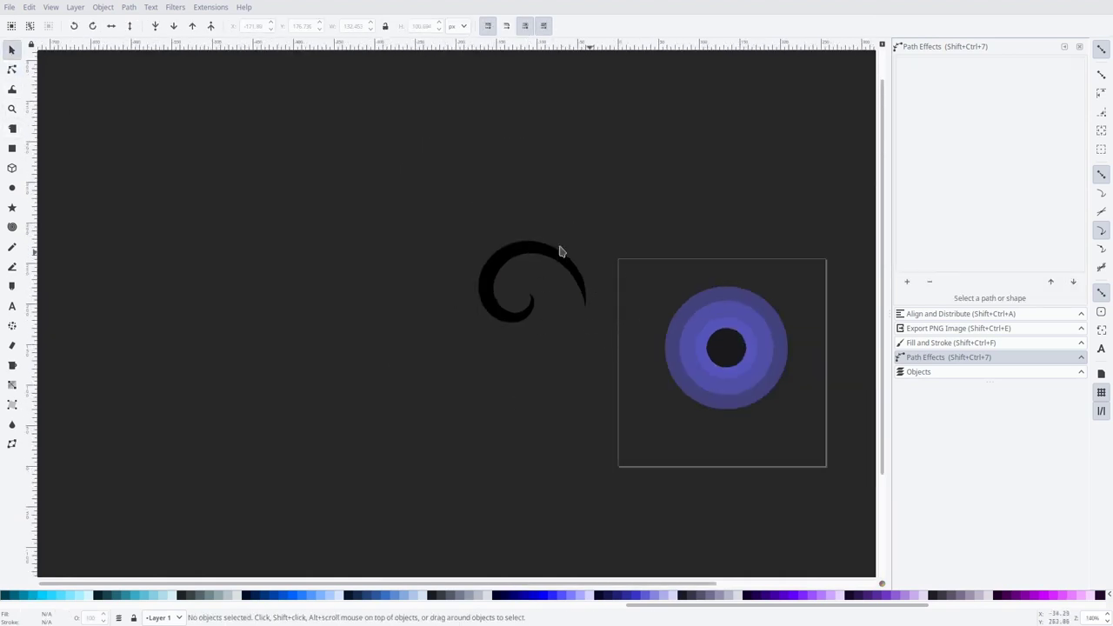
click(510, 256)
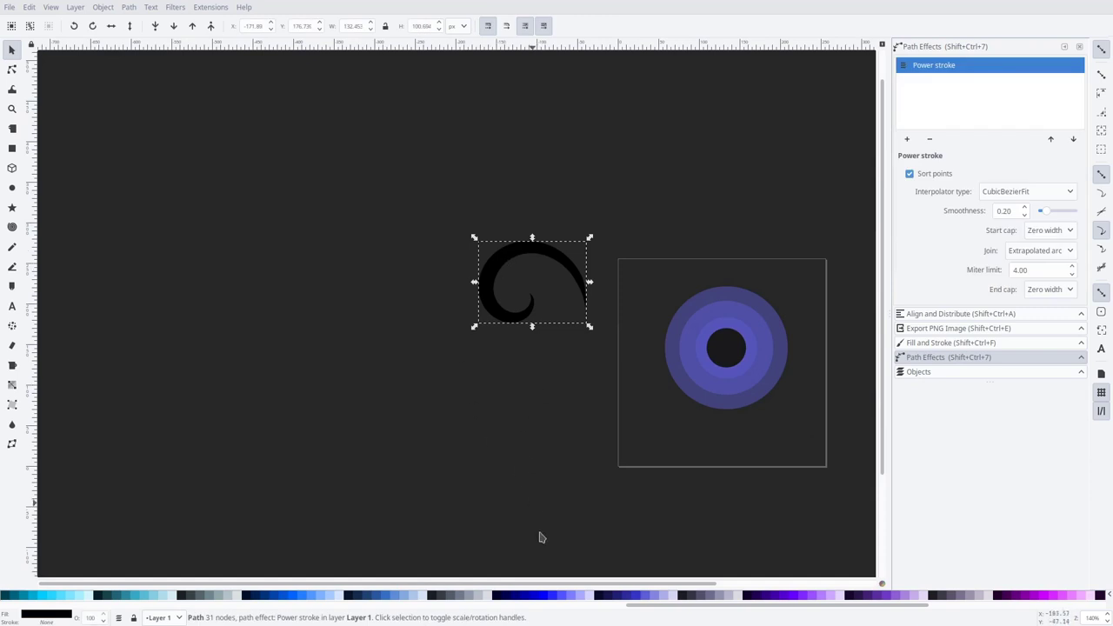
drag(652, 609, 700, 607)
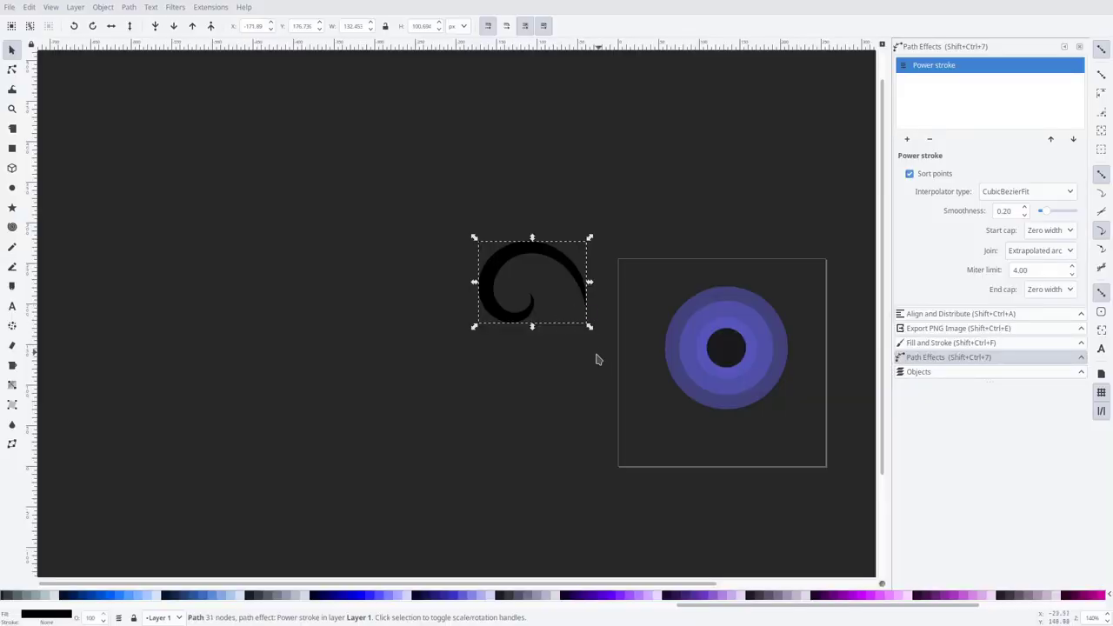
Step: Fill the swoosh with the lighter lilac swatch (#AA87DE)
click(716, 597)
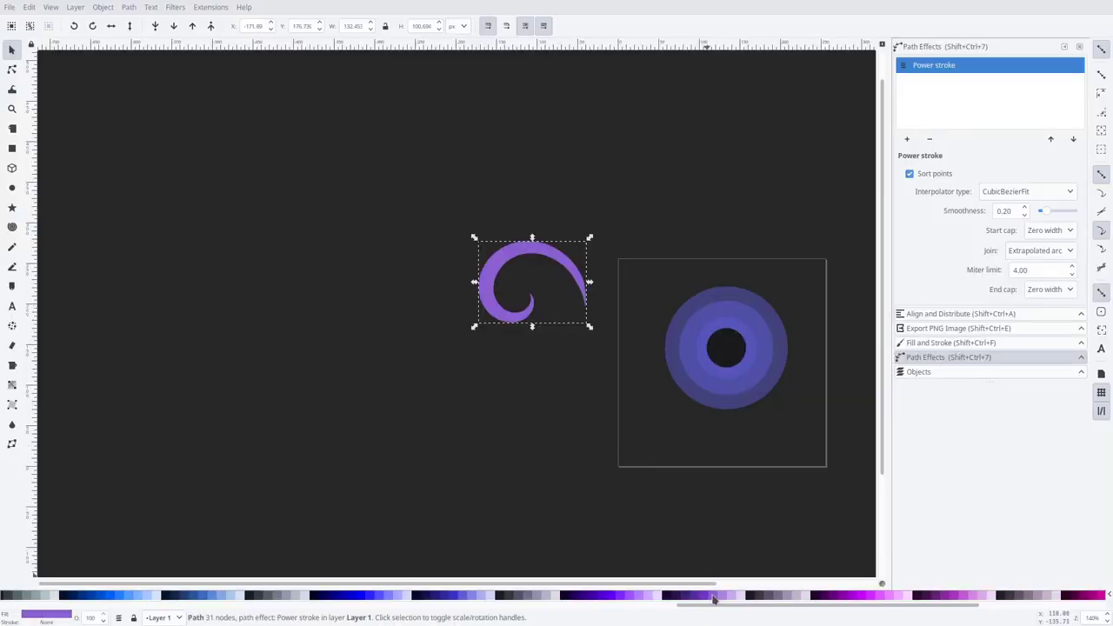
click(723, 598)
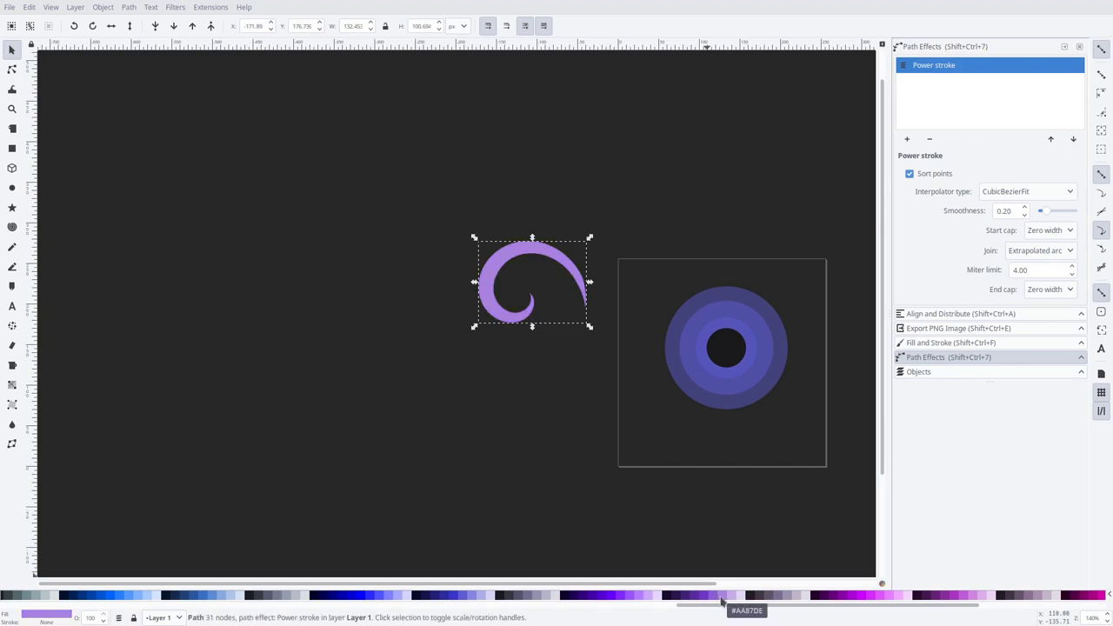
click(399, 248)
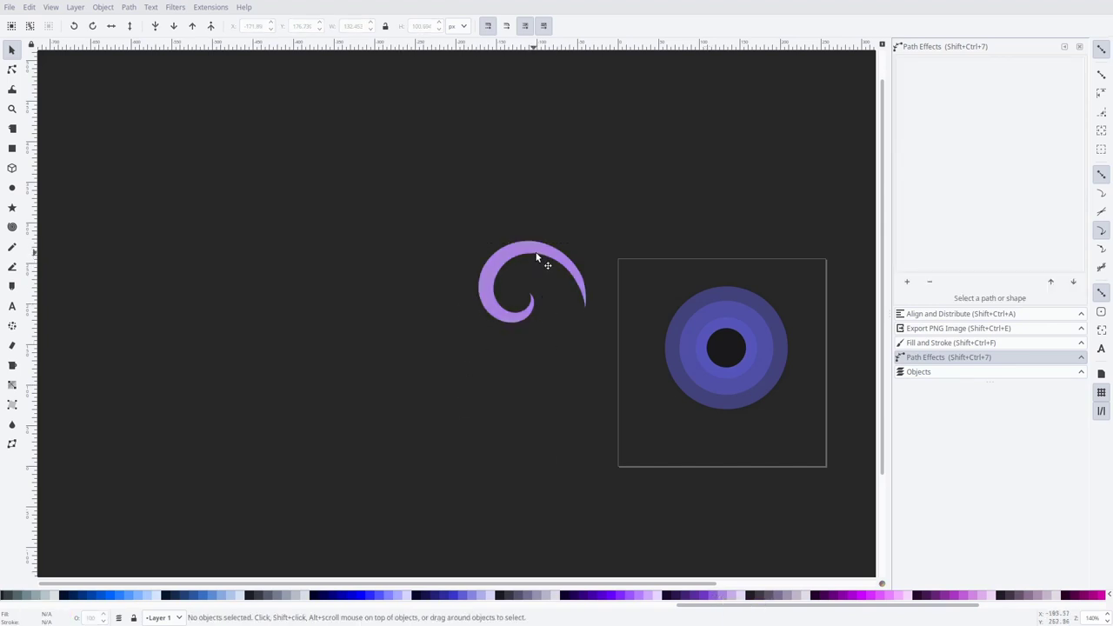
Step: Move the lilac swoosh onto the purple rings, curling around the black centre
drag(537, 258, 749, 304)
scroll(749, 304, right, 6)
scroll(748, 305, down, 1)
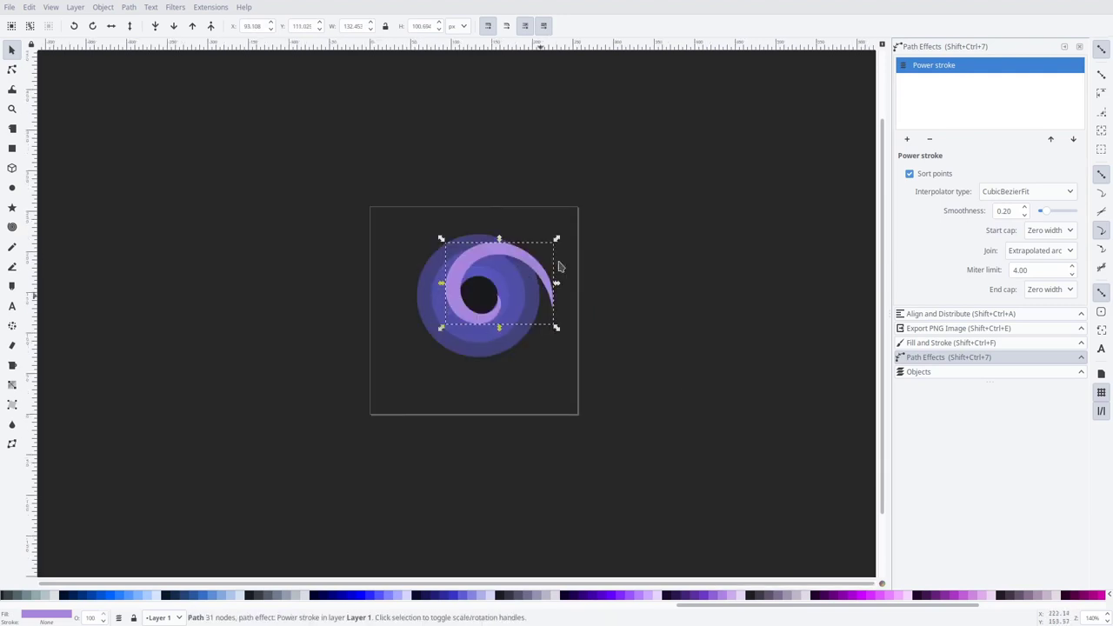
scroll(444, 314, up, 3)
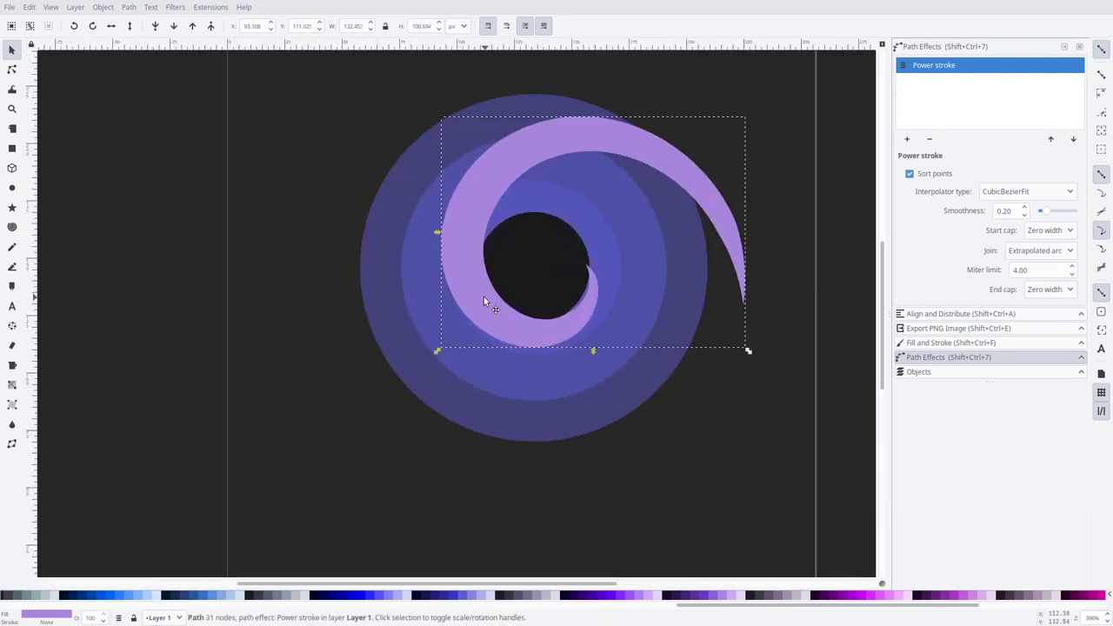
drag(483, 296, 461, 285)
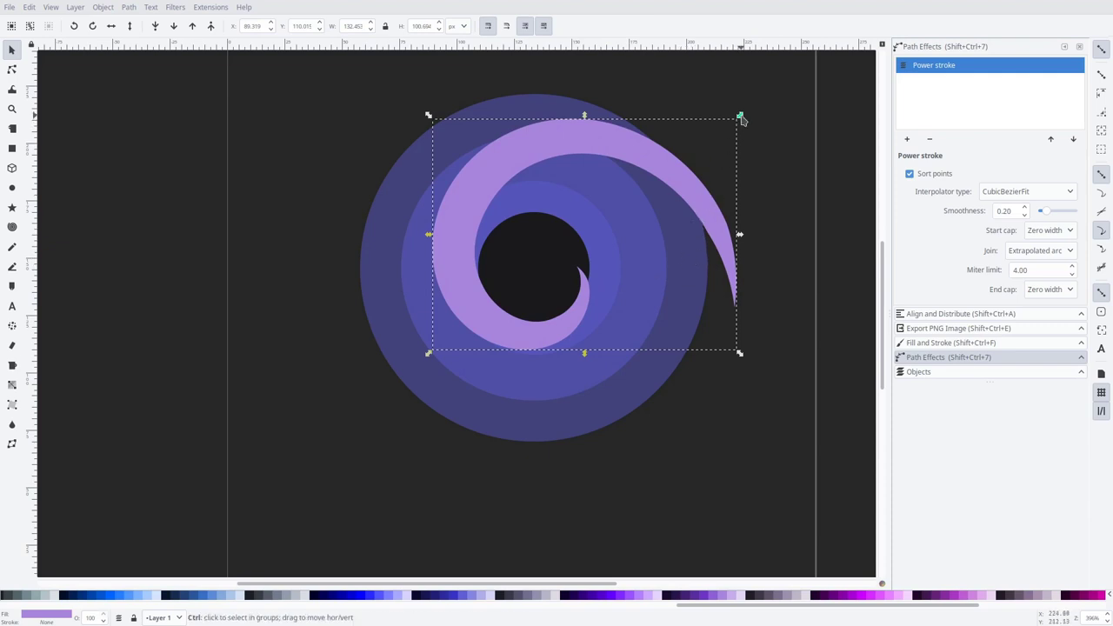
Step: Shrink the lilac swoosh slightly and inspect its nodes
drag(739, 114, 703, 142)
key(Escape)
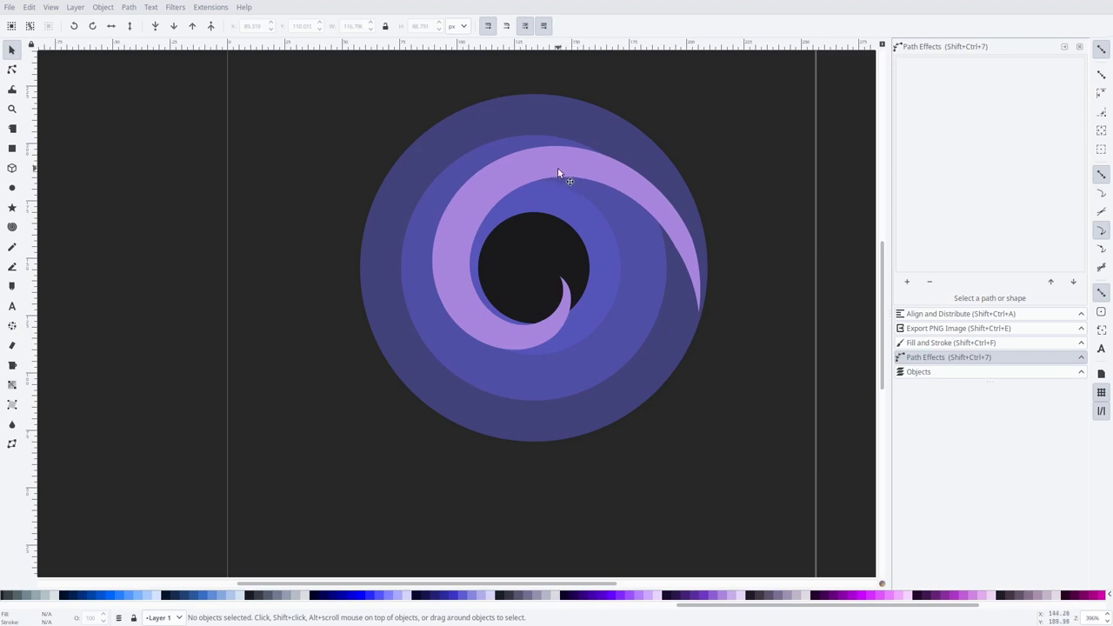
click(549, 165)
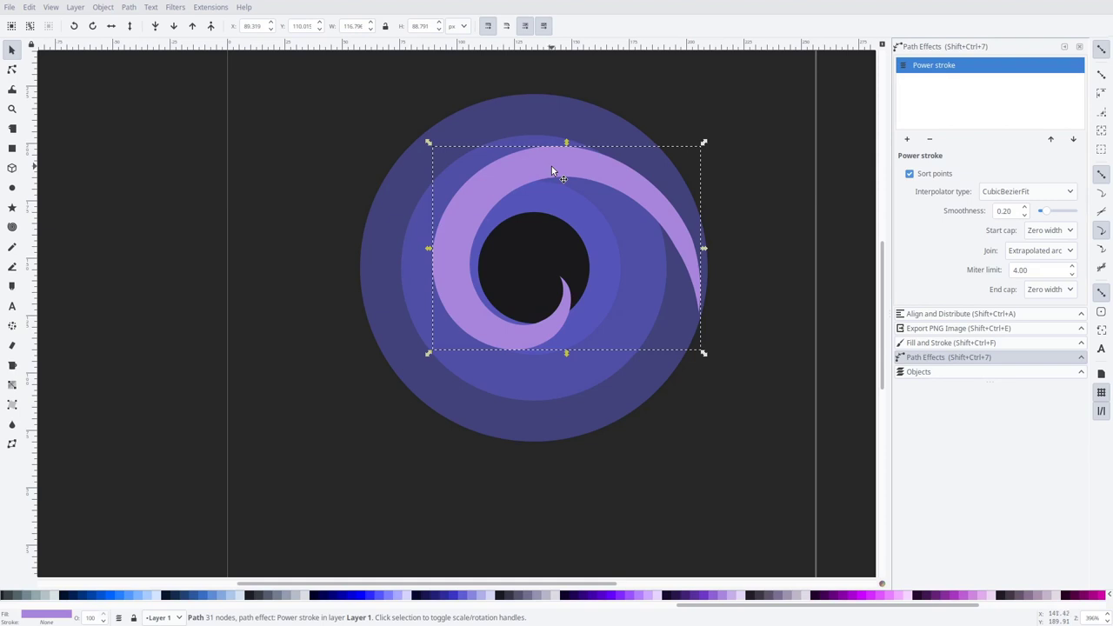
click(682, 111)
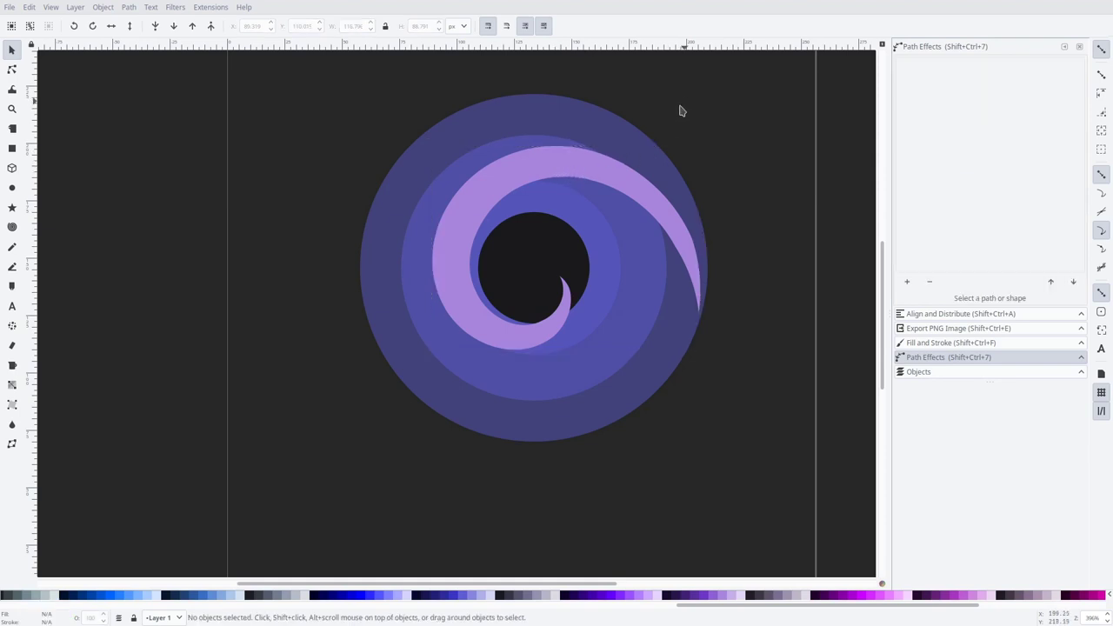
click(535, 168)
key(n)
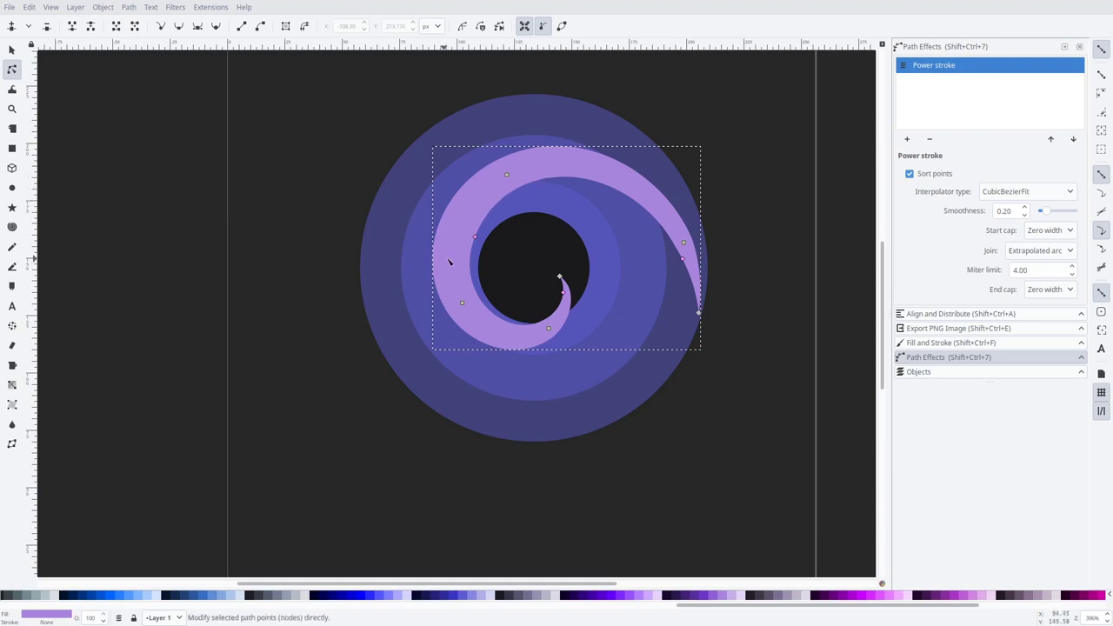
click(377, 113)
click(12, 49)
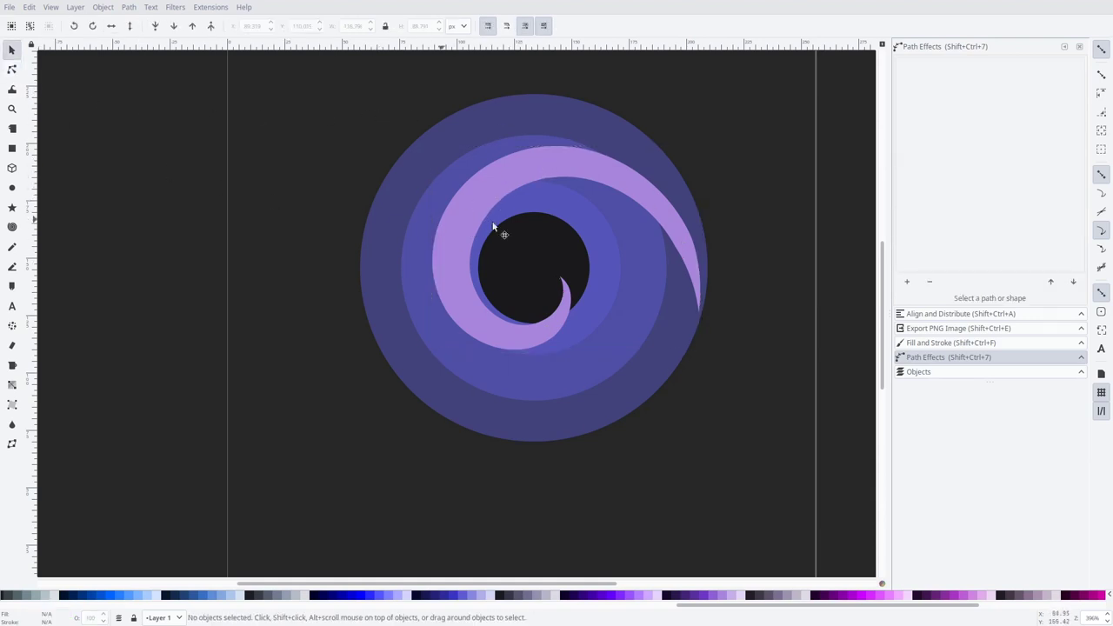
Step: Skew the swoosh 15°, rotate it 60°, and move it down toward the rings' bottom
click(546, 170)
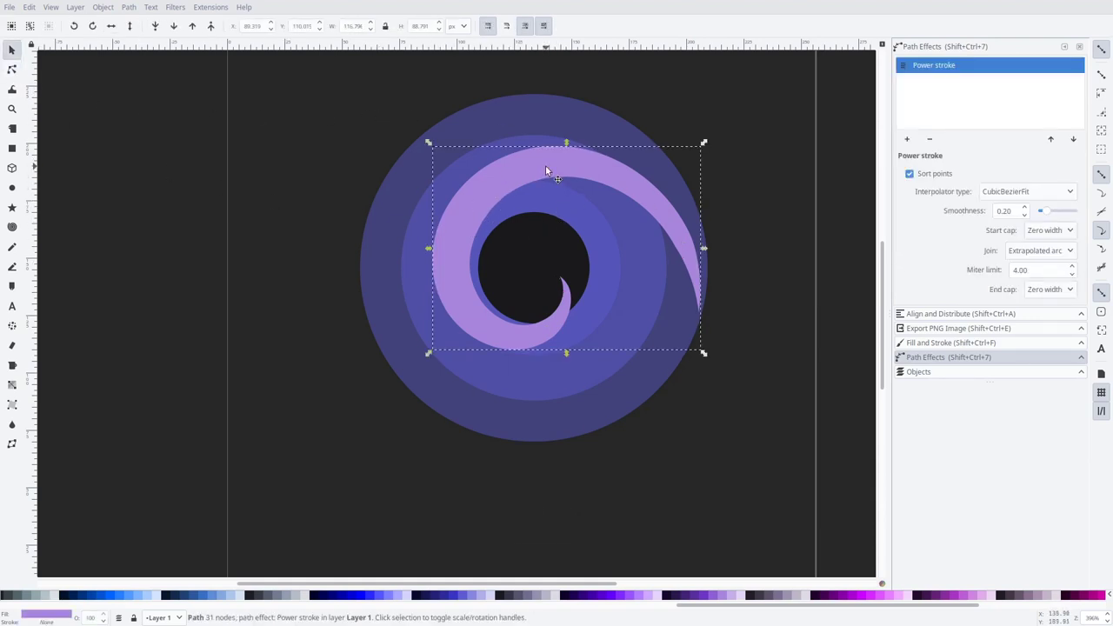
click(545, 170)
click(545, 170)
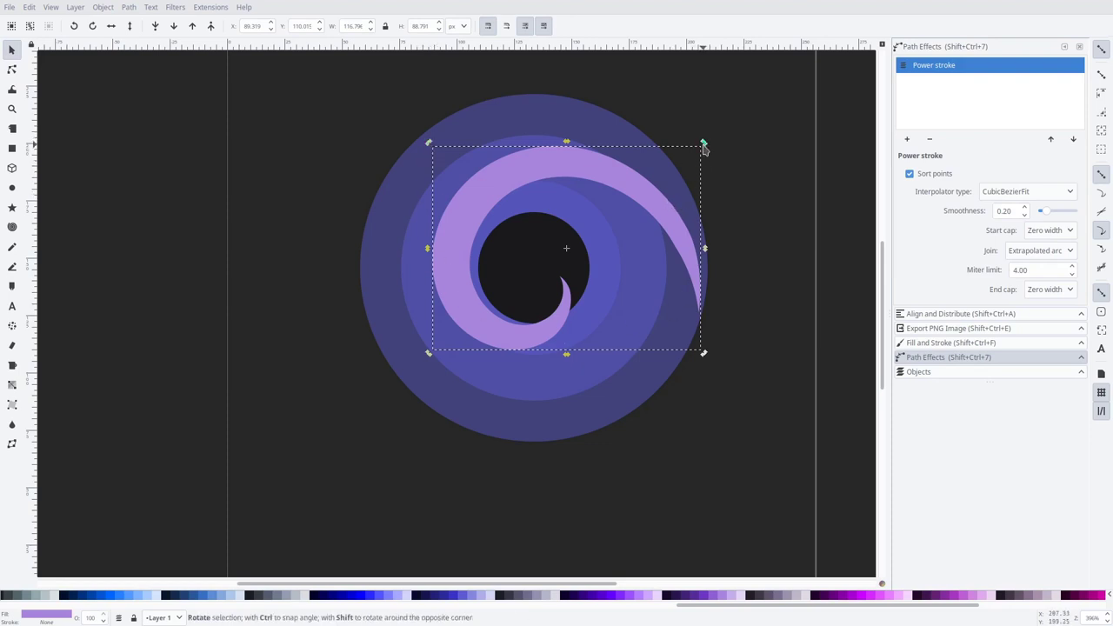
key(ctrl)
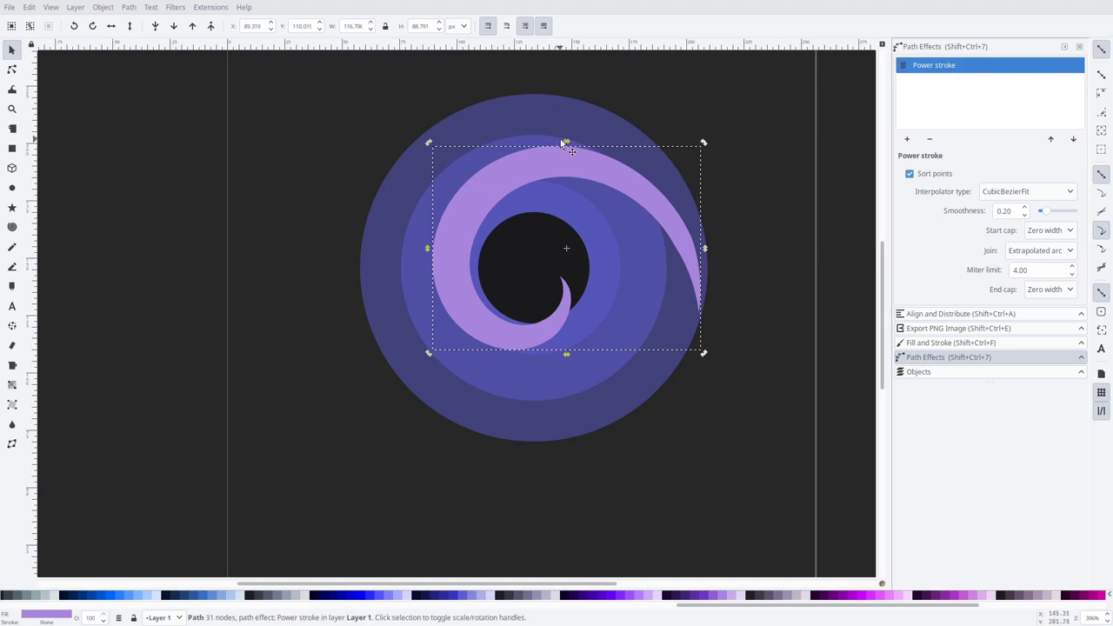
mouse_move(706, 251)
mouse_down()
mouse_move(703, 224)
mouse_move(695, 247)
mouse_move(708, 218)
mouse_move(702, 249)
mouse_up()
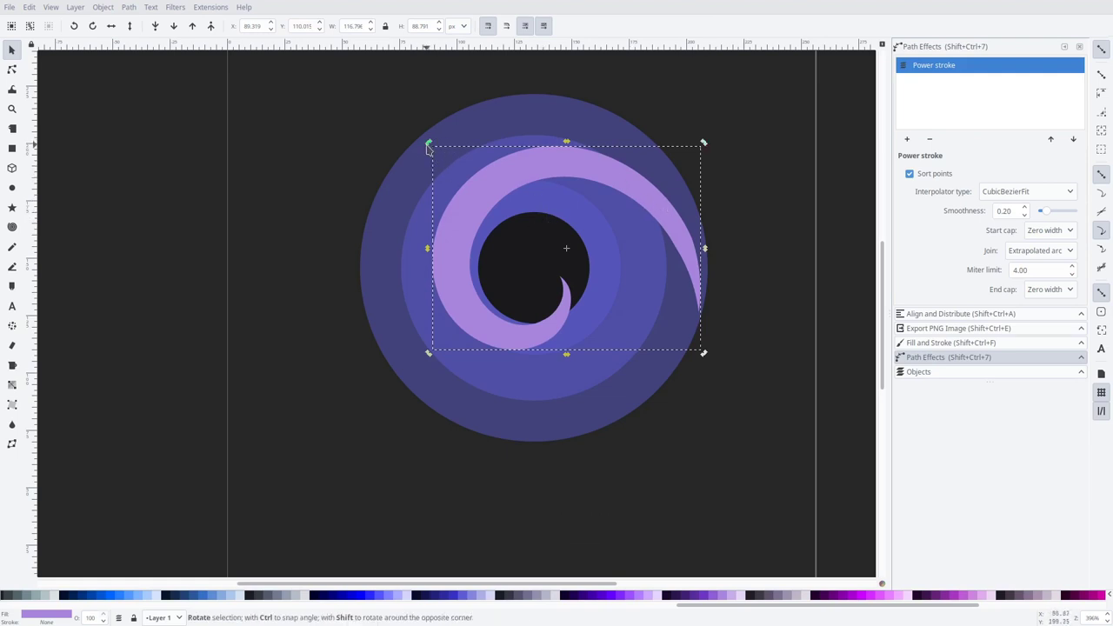
mouse_move(704, 142)
mouse_down()
mouse_move(710, 171)
mouse_move(678, 269)
mouse_move(642, 287)
mouse_up()
drag(607, 184, 619, 233)
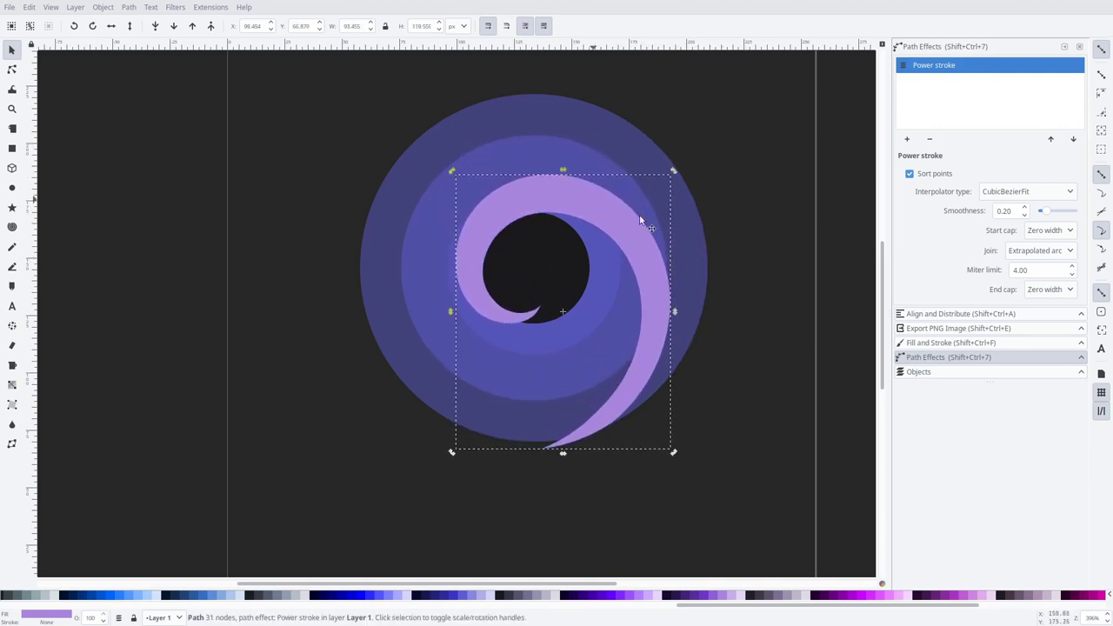
Step: Scale the lilac swoosh down slightly from its bottom-right handle to fit inside the rings
key(Escape)
click(583, 206)
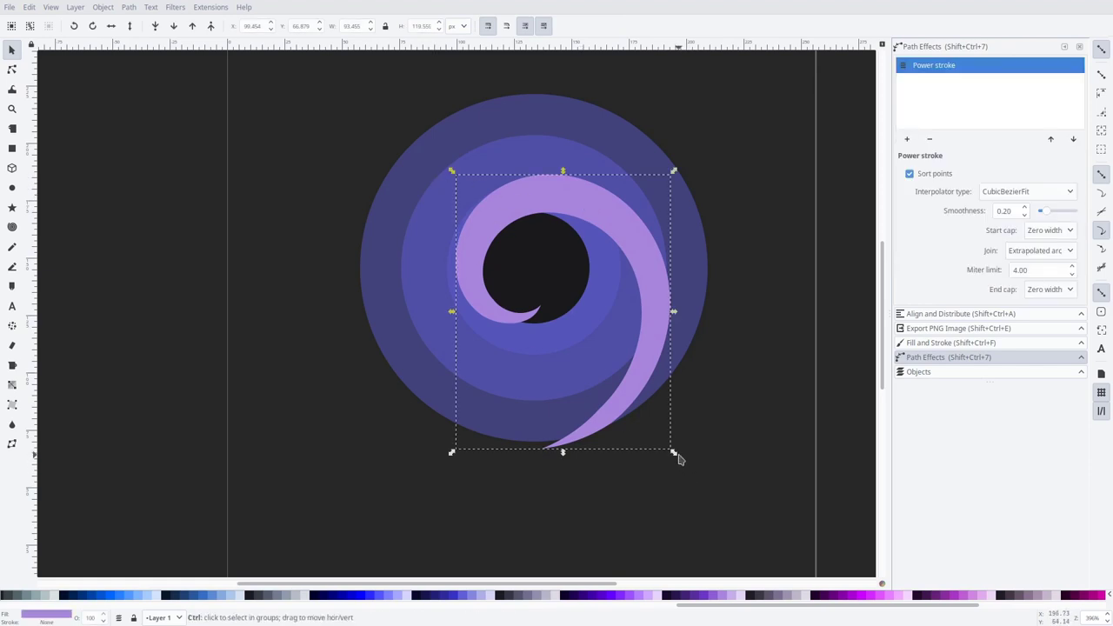
drag(675, 454, 667, 447)
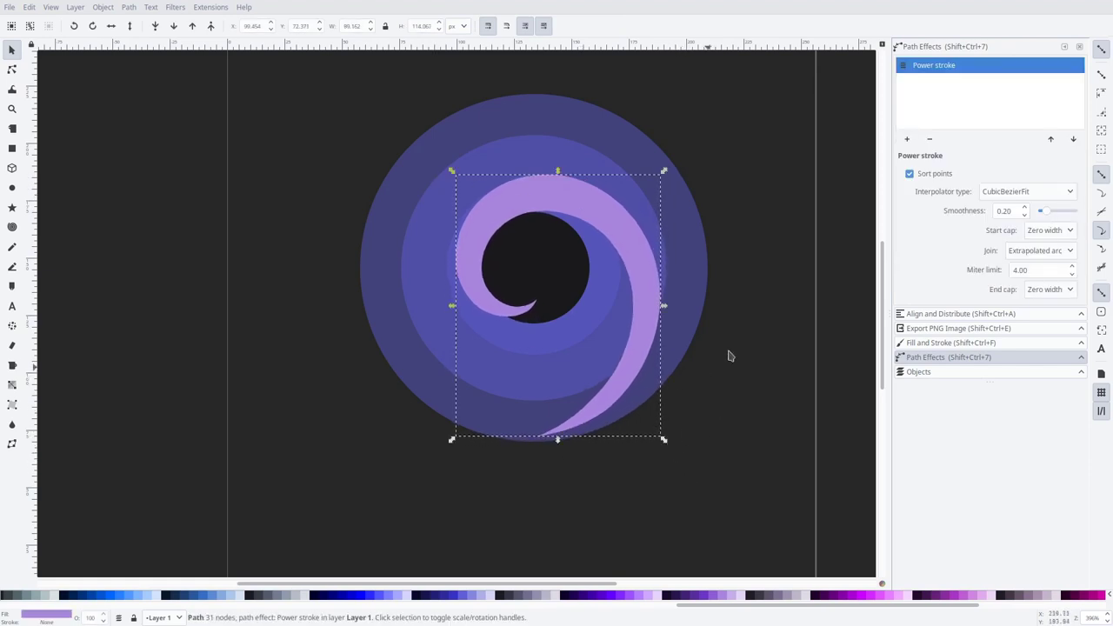
click(786, 233)
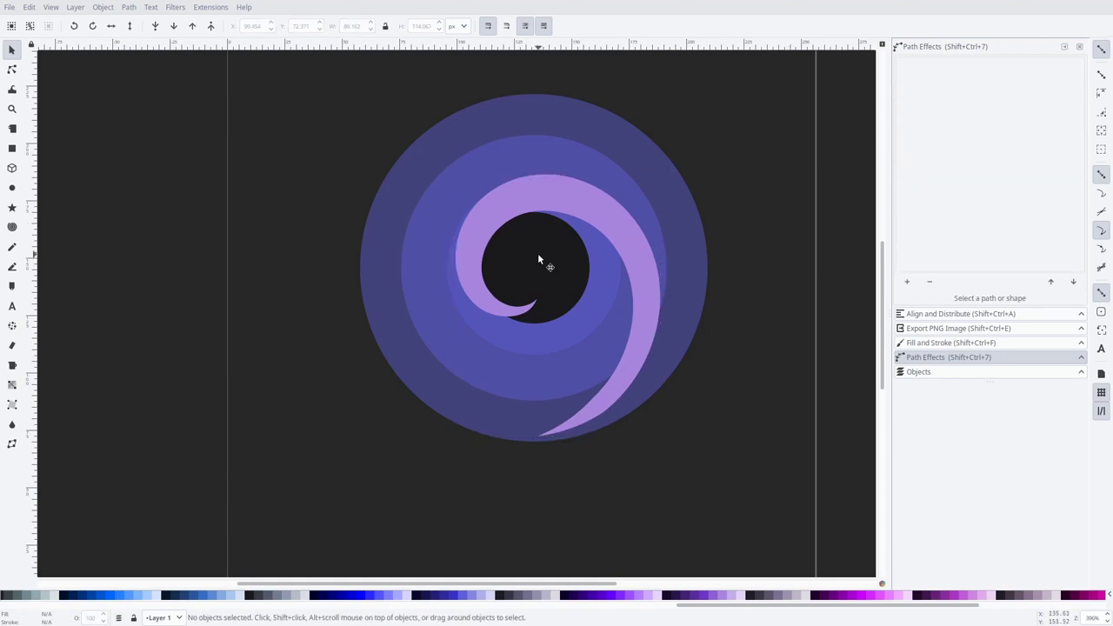
click(537, 259)
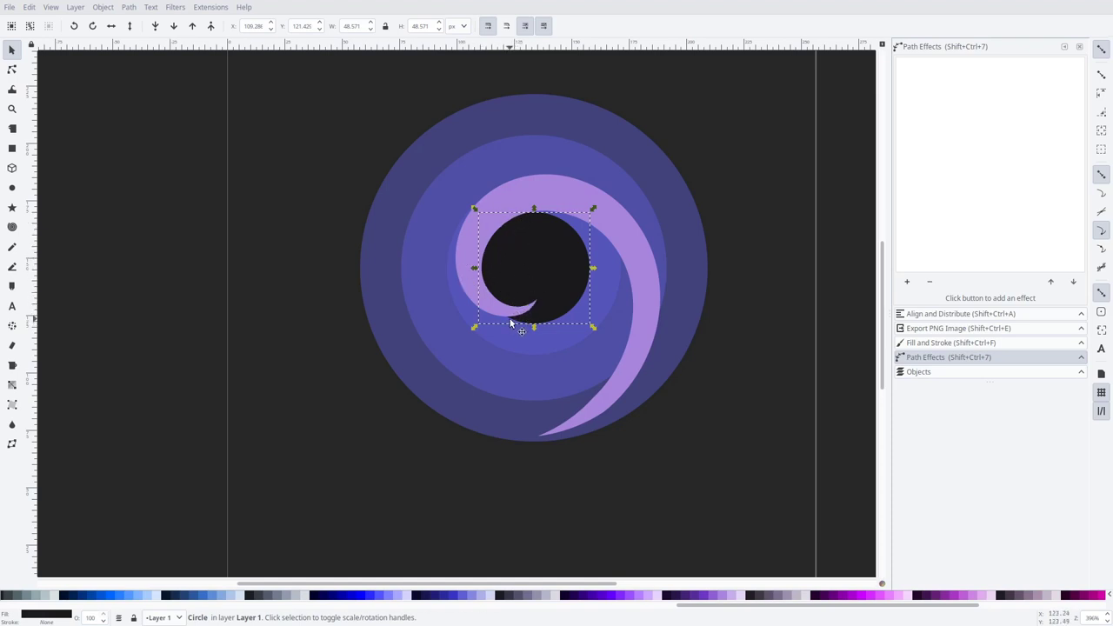
Step: Raise the black circle to the top, then reselect the swoosh and undo to bring it in front
click(210, 26)
click(332, 348)
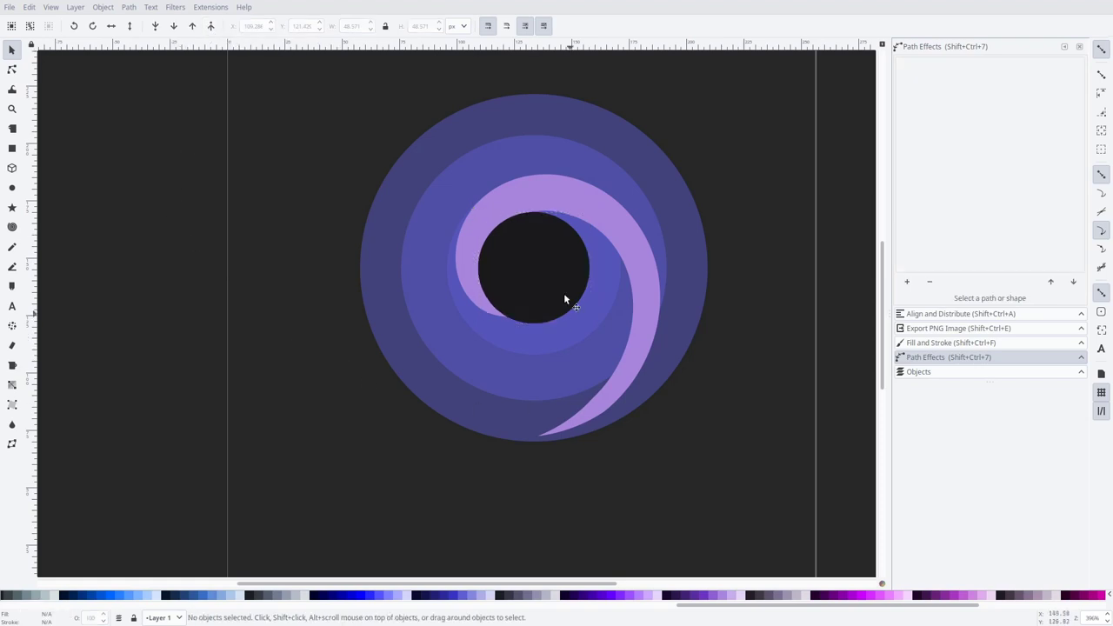
click(578, 212)
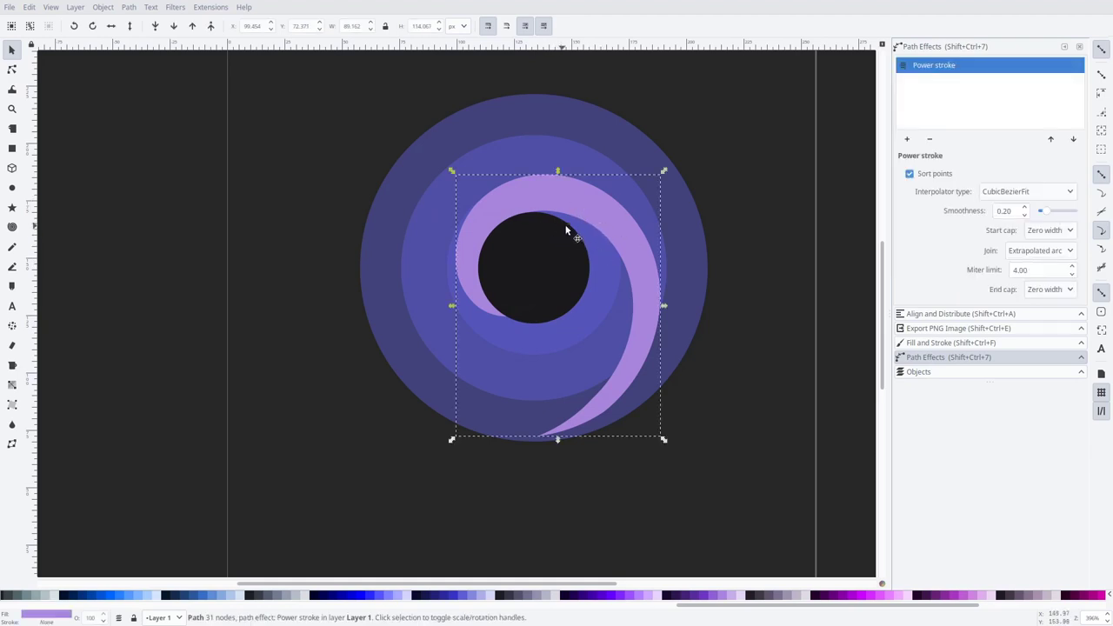
key(ctrl+z)
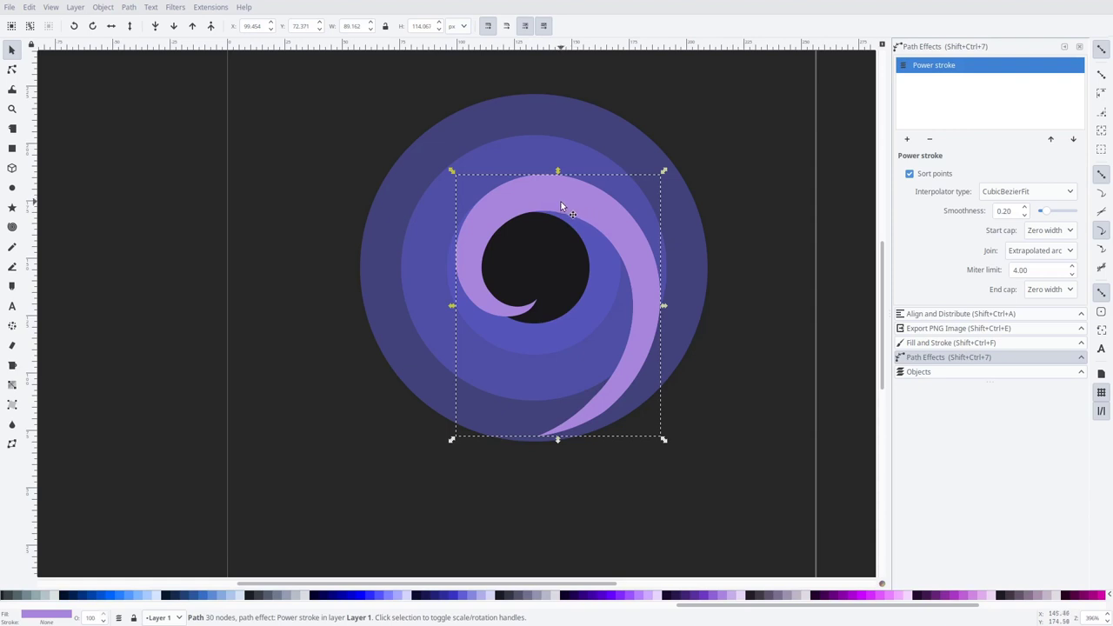
click(561, 207)
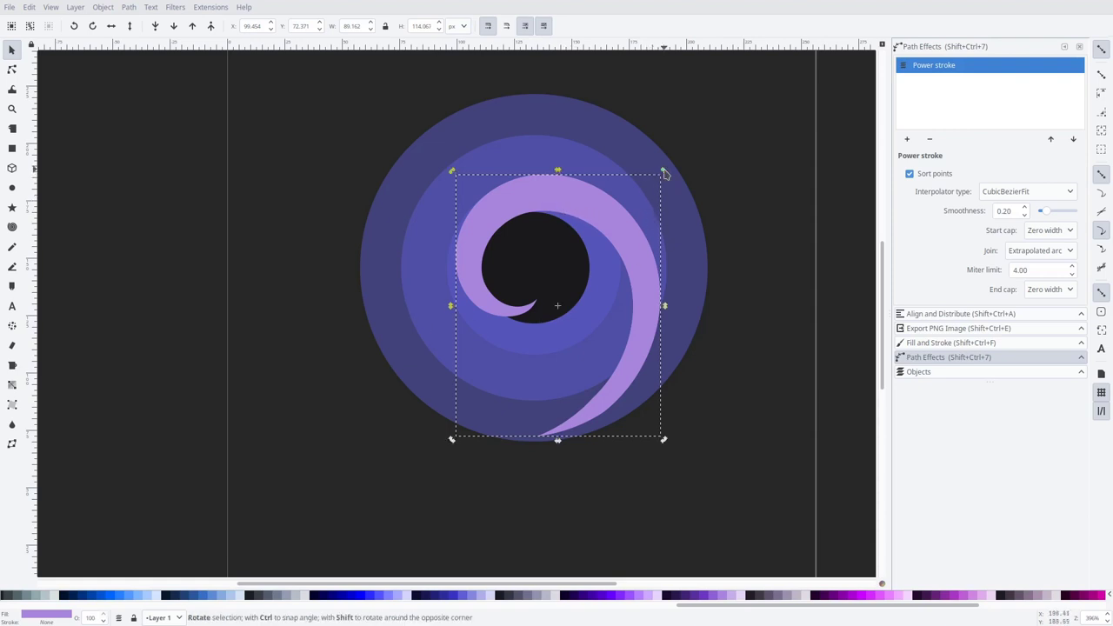
Step: Rotate the swirl arm 15° and raise the black circle to the top via its context menu
drag(663, 172, 454, 321)
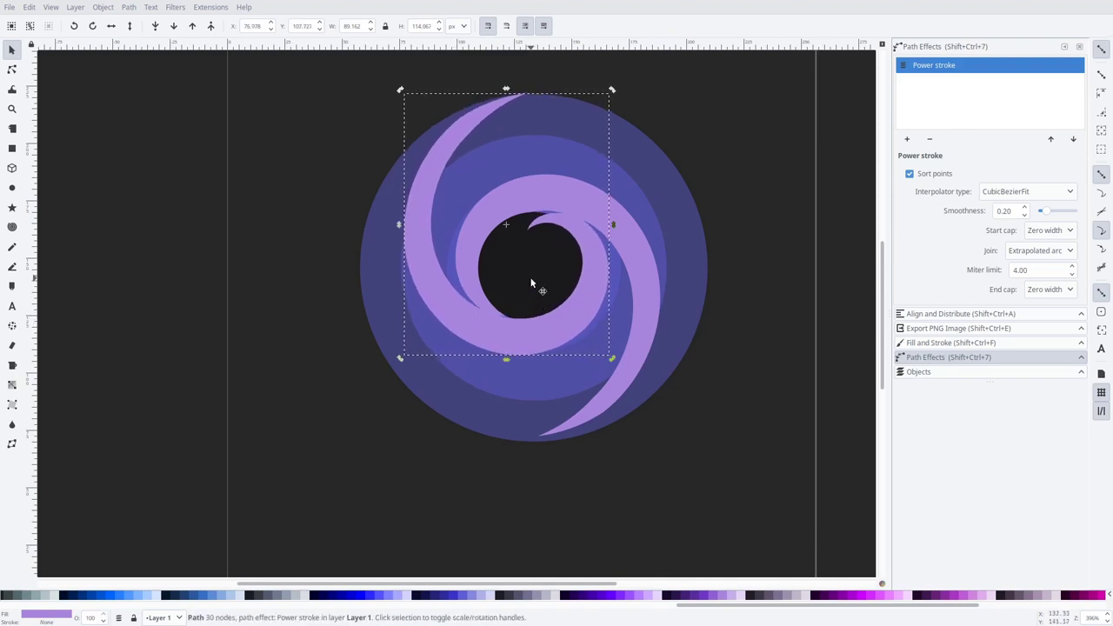
click(527, 296)
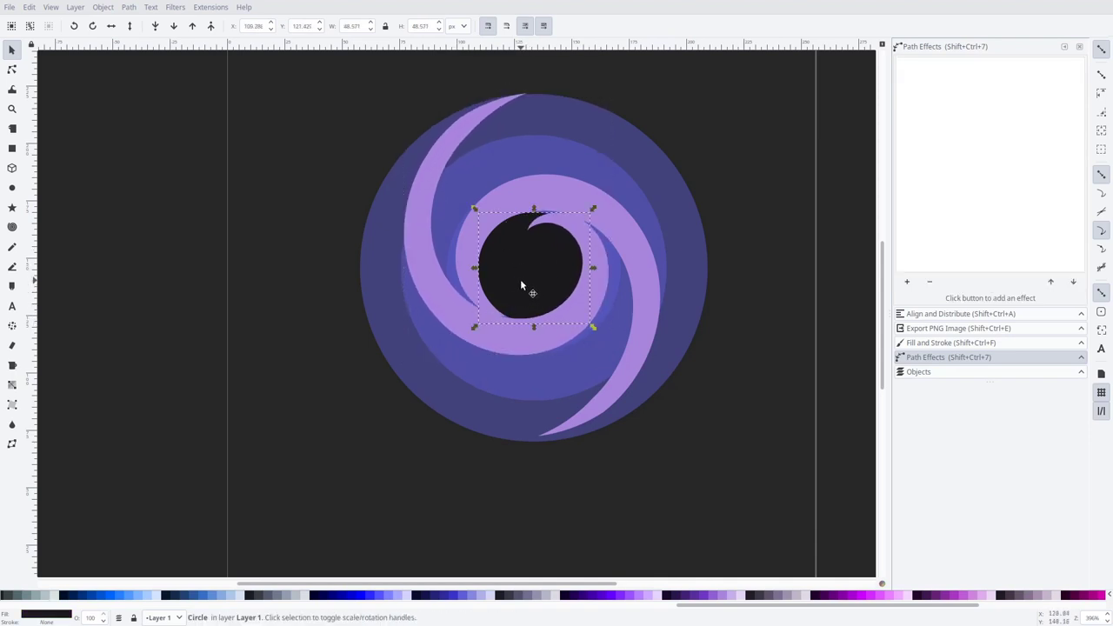
right_click(521, 284)
click(209, 63)
click(211, 26)
Step: Nudge the swirl arm slightly upward into place
click(340, 409)
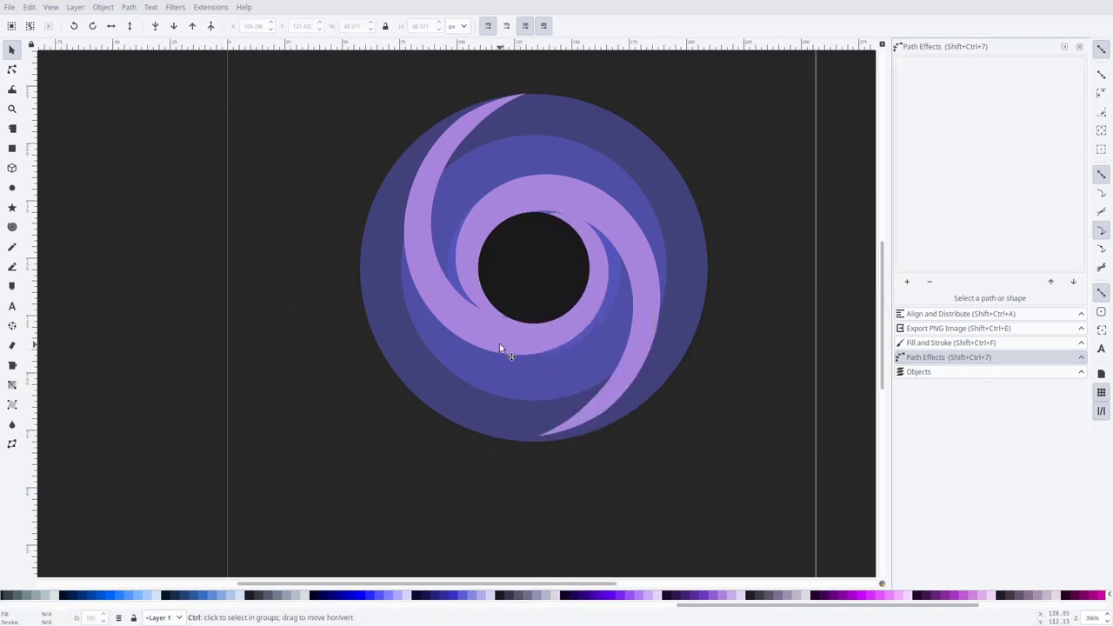
drag(497, 342, 493, 355)
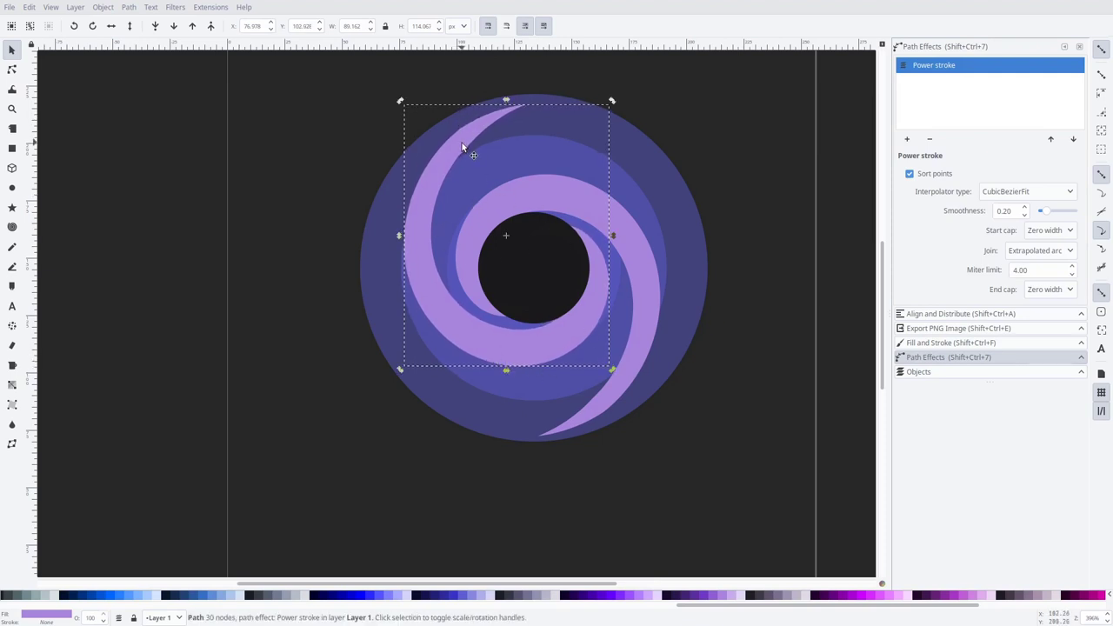
click(731, 165)
click(613, 259)
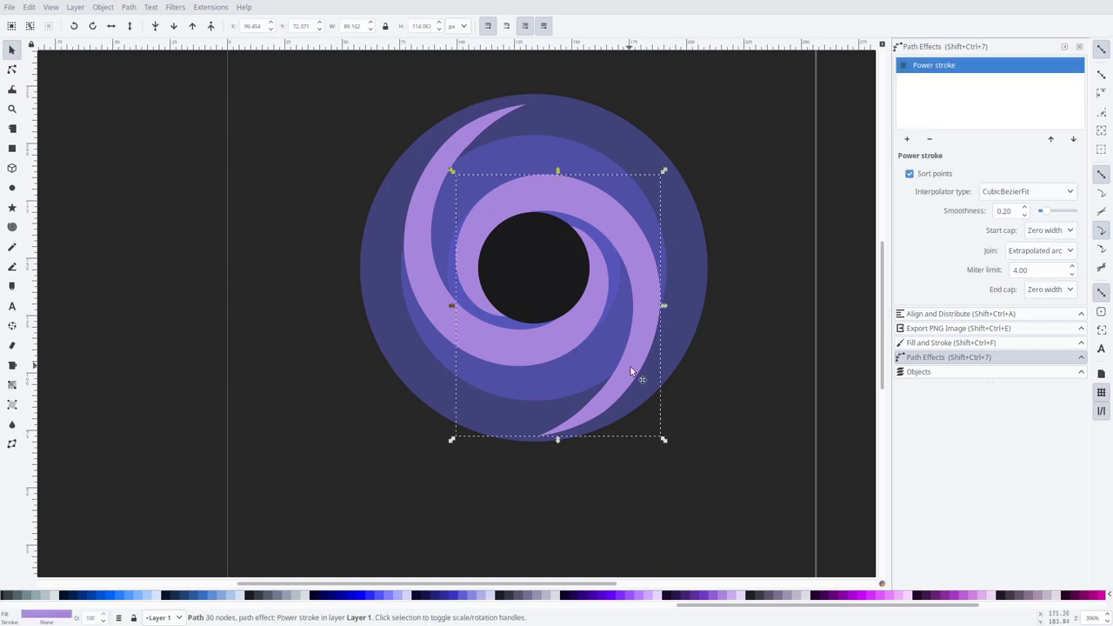
click(759, 220)
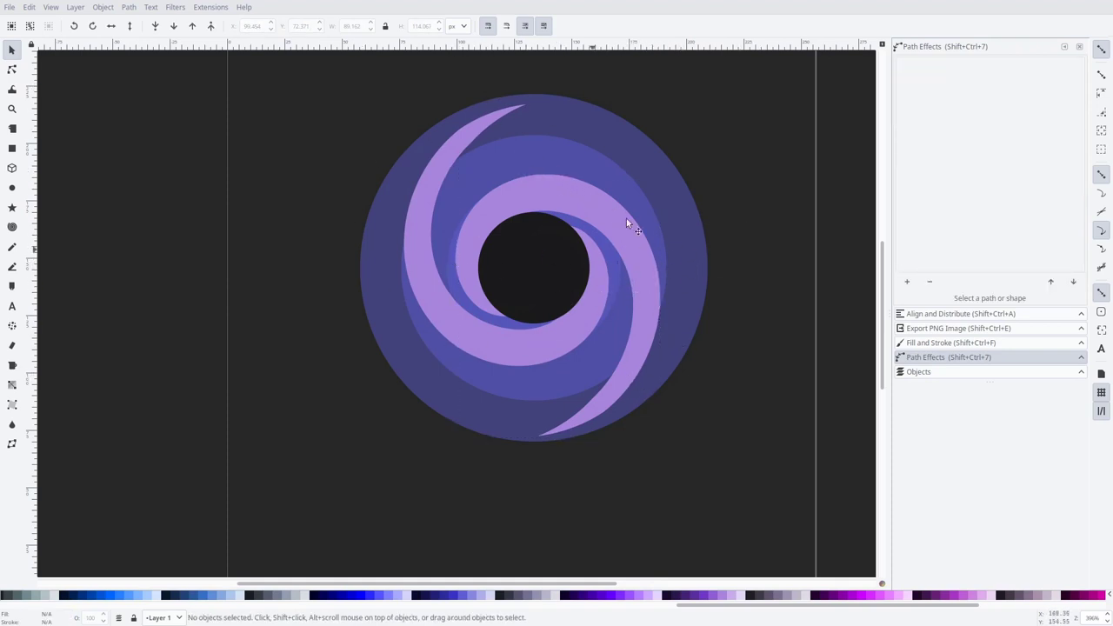
Step: Select both lilac swirl arms together
click(538, 253)
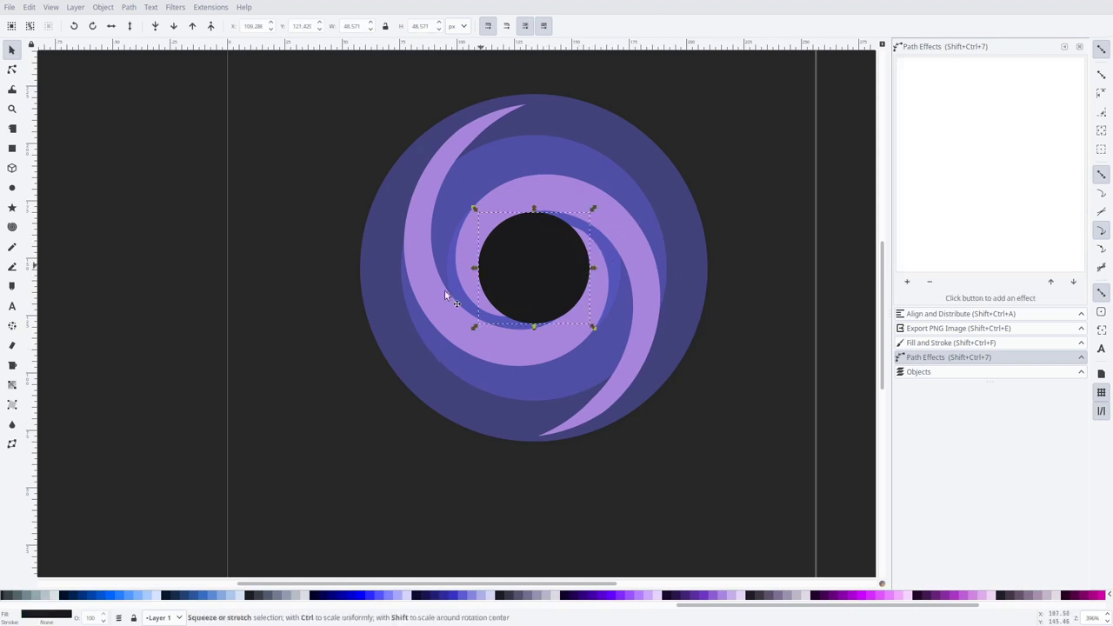
click(423, 244)
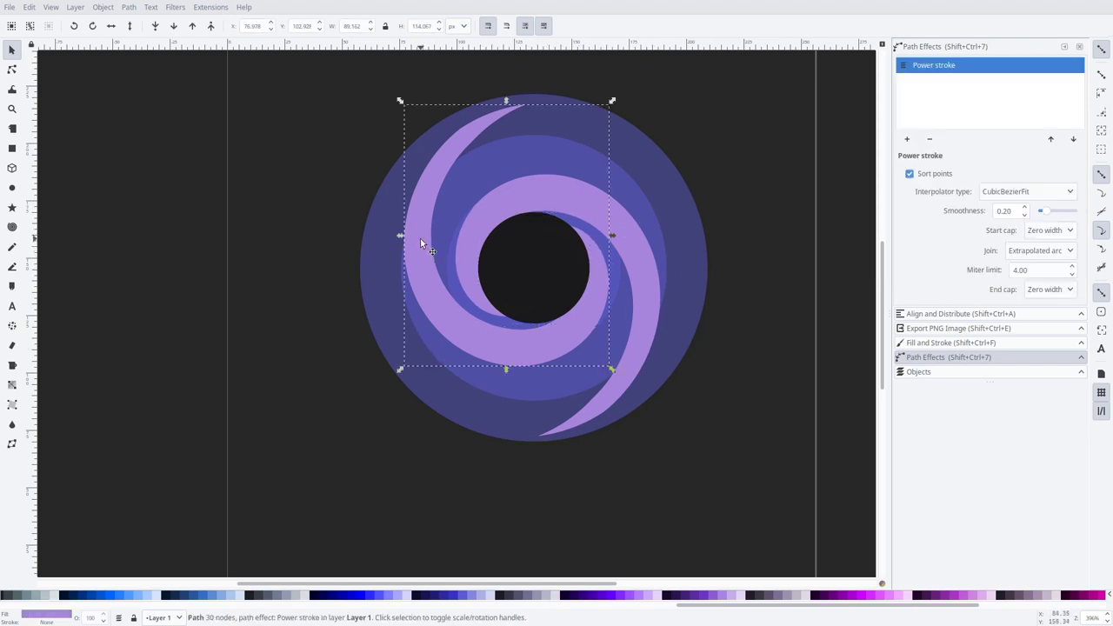
shift+click(643, 318)
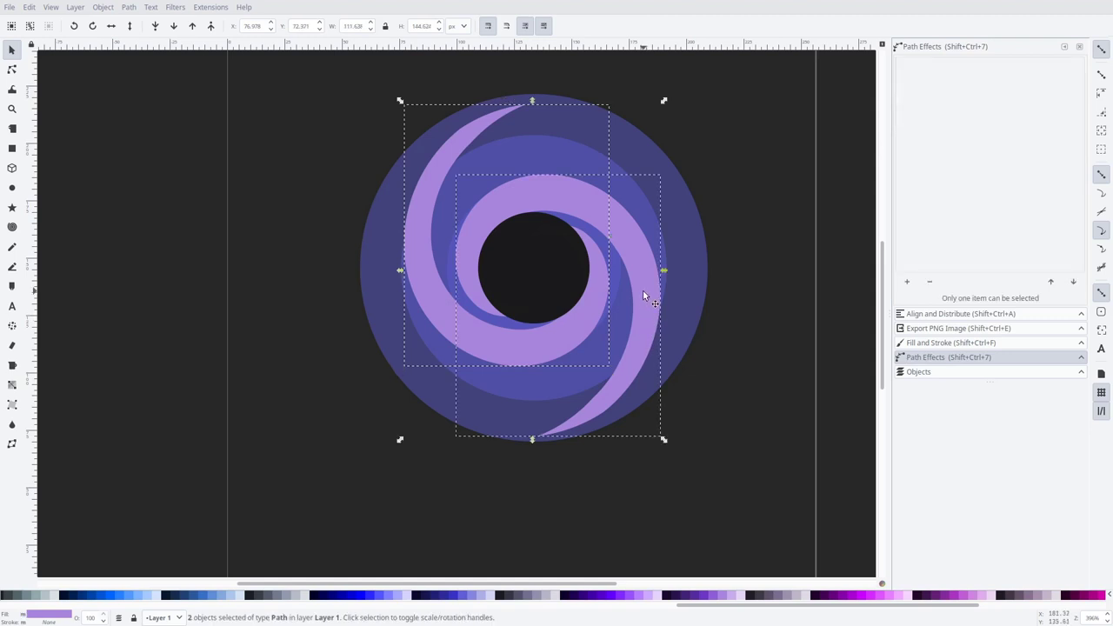
key(ctrl)
Step: Group the swirl arms with Ctrl+G and centre the group vertically and horizontally on the black circle
key(ctrl+g)
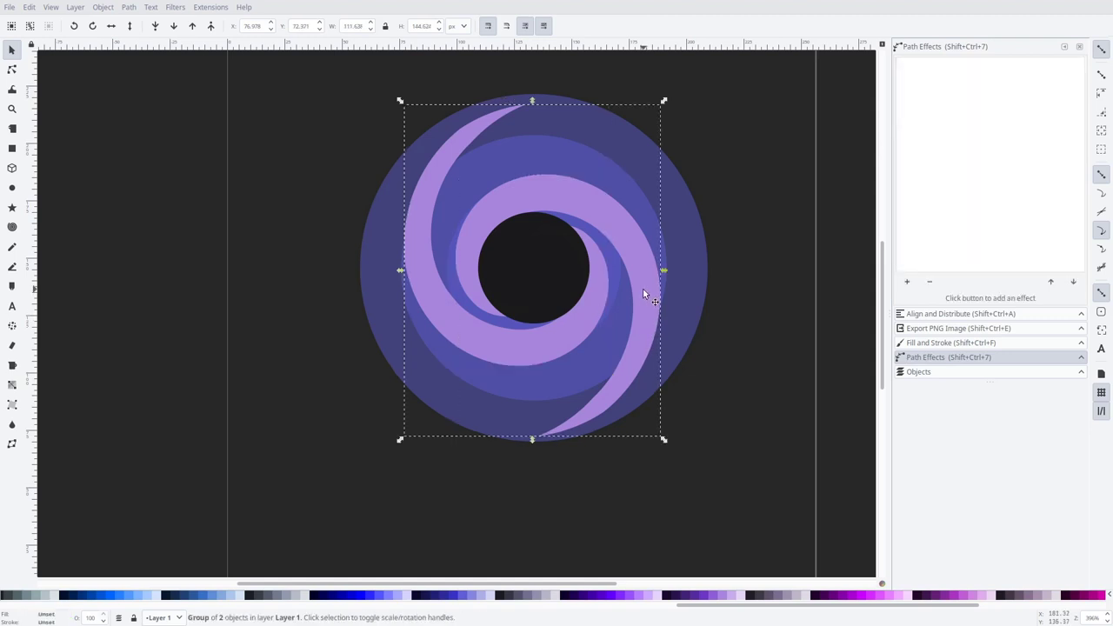
shift+click(535, 263)
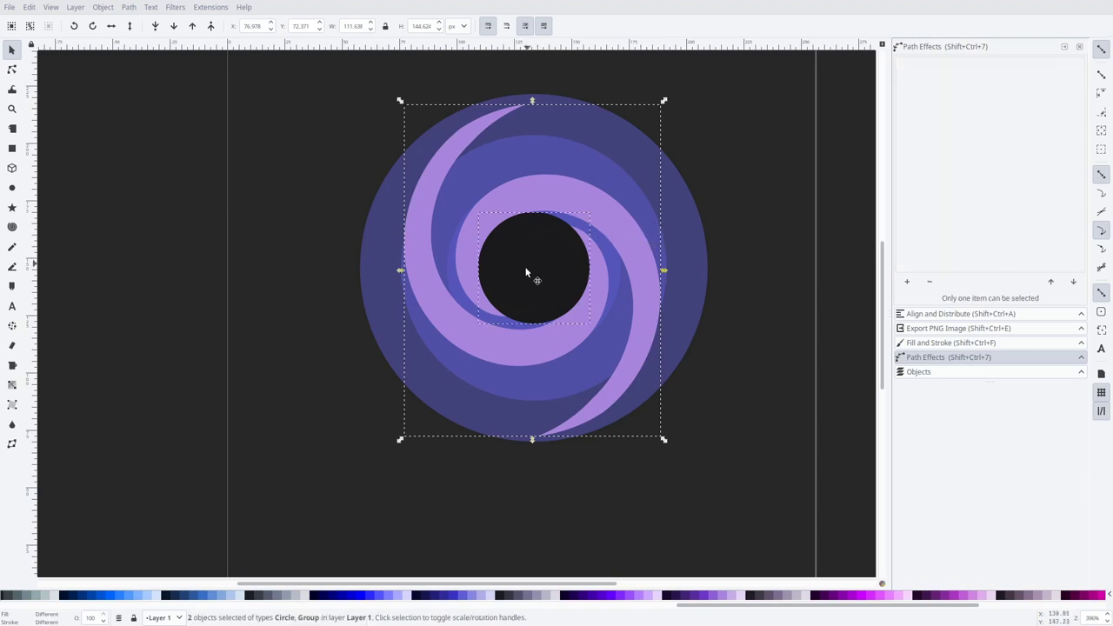
click(917, 315)
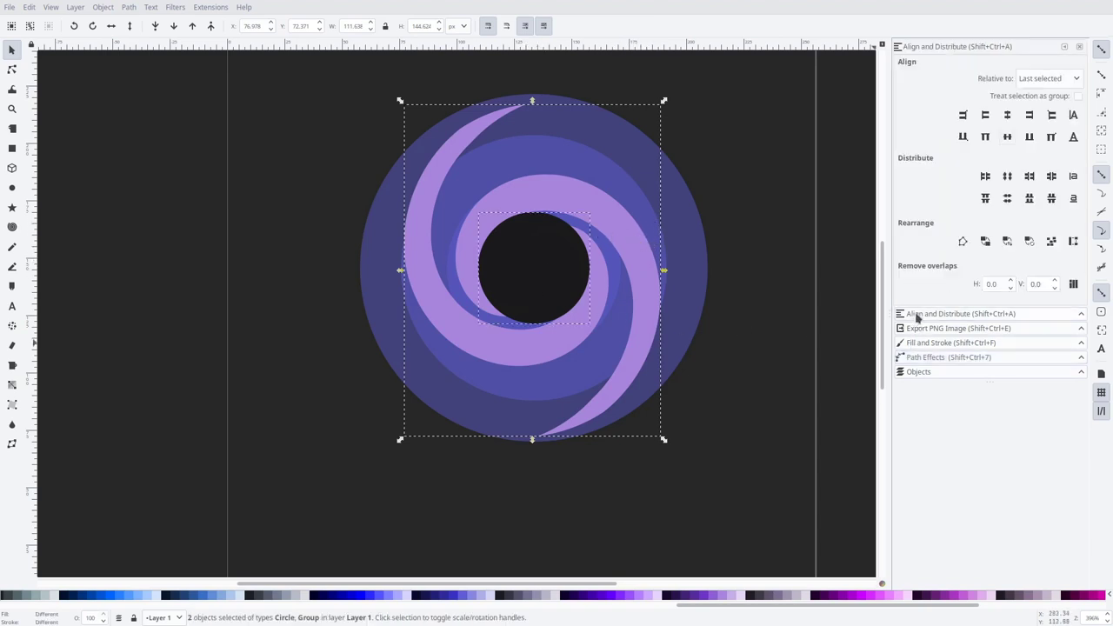
click(1006, 117)
click(1007, 139)
click(731, 128)
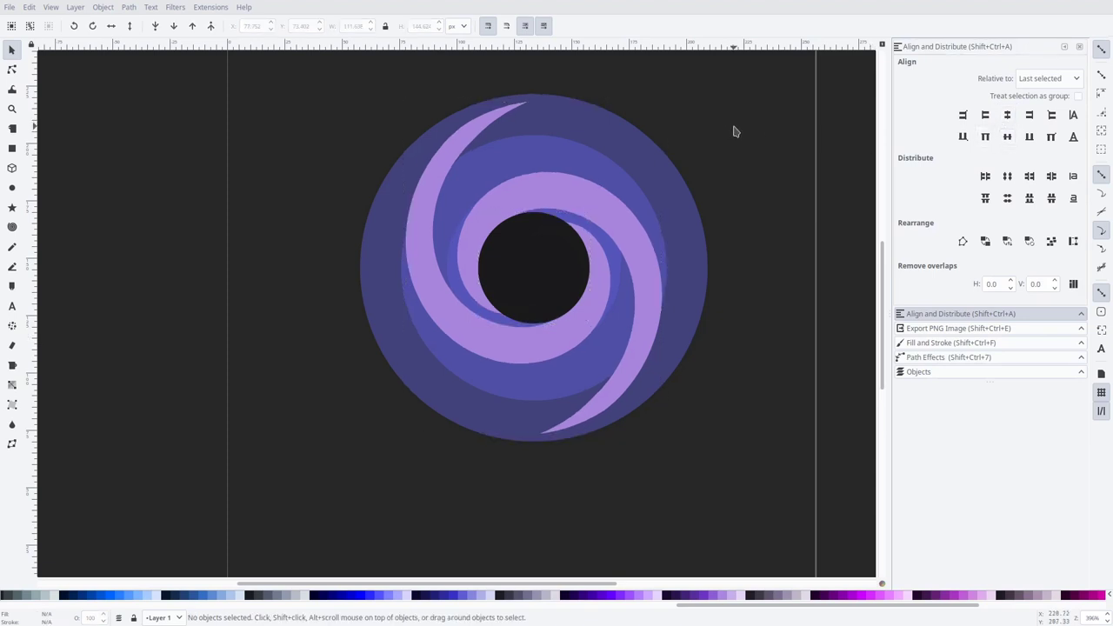
Step: Rotate the swirl group 135° so its arms wrap around the black circle
click(656, 157)
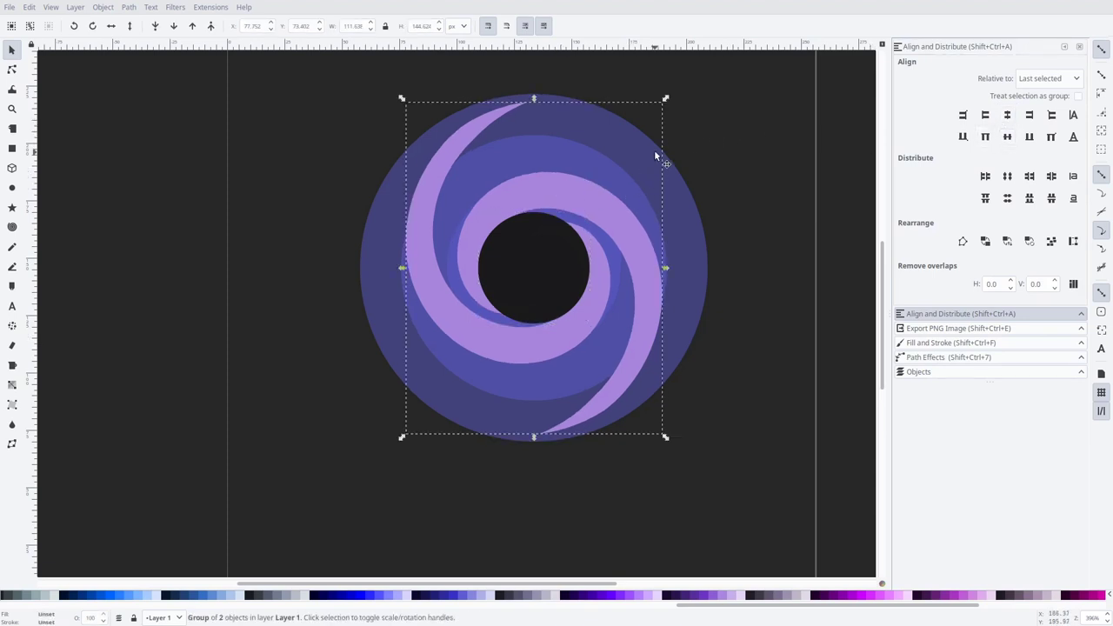
click(539, 198)
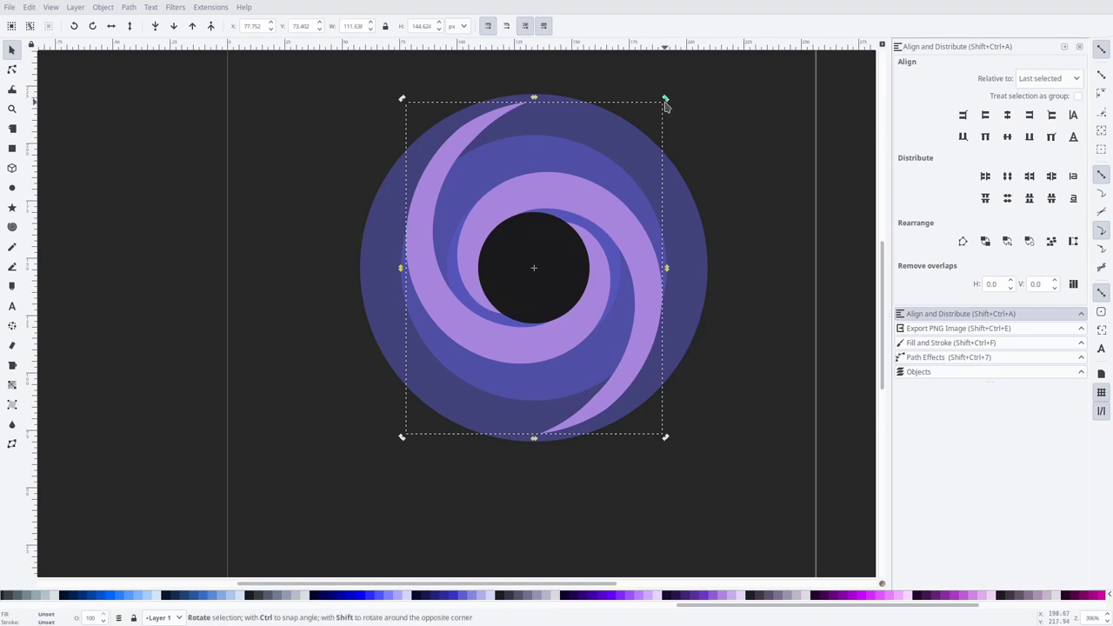
drag(666, 105, 470, 213)
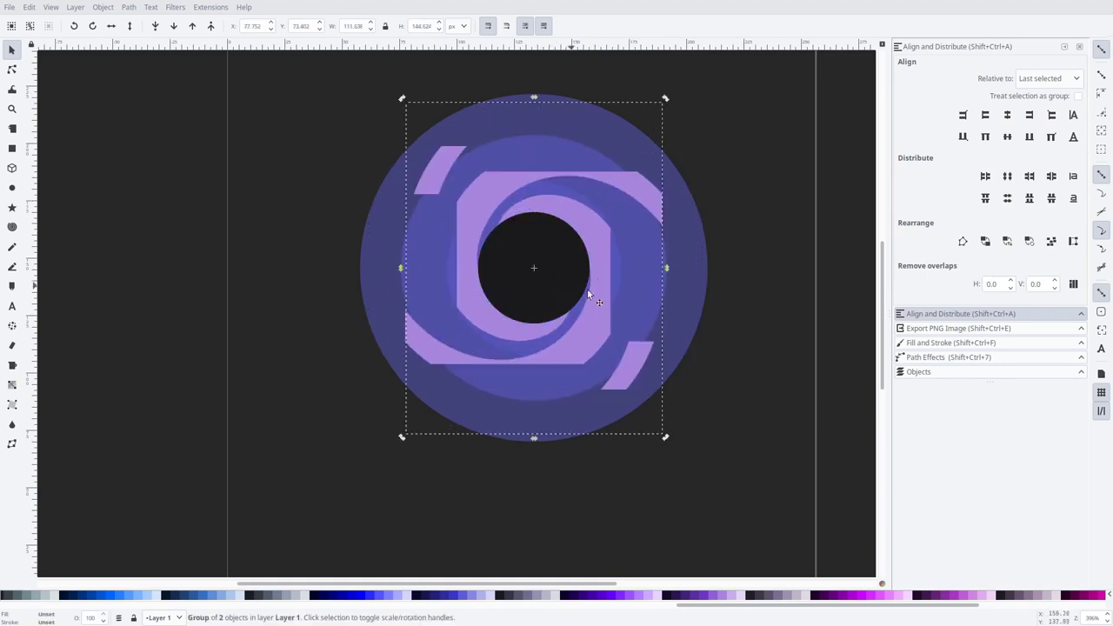
click(738, 173)
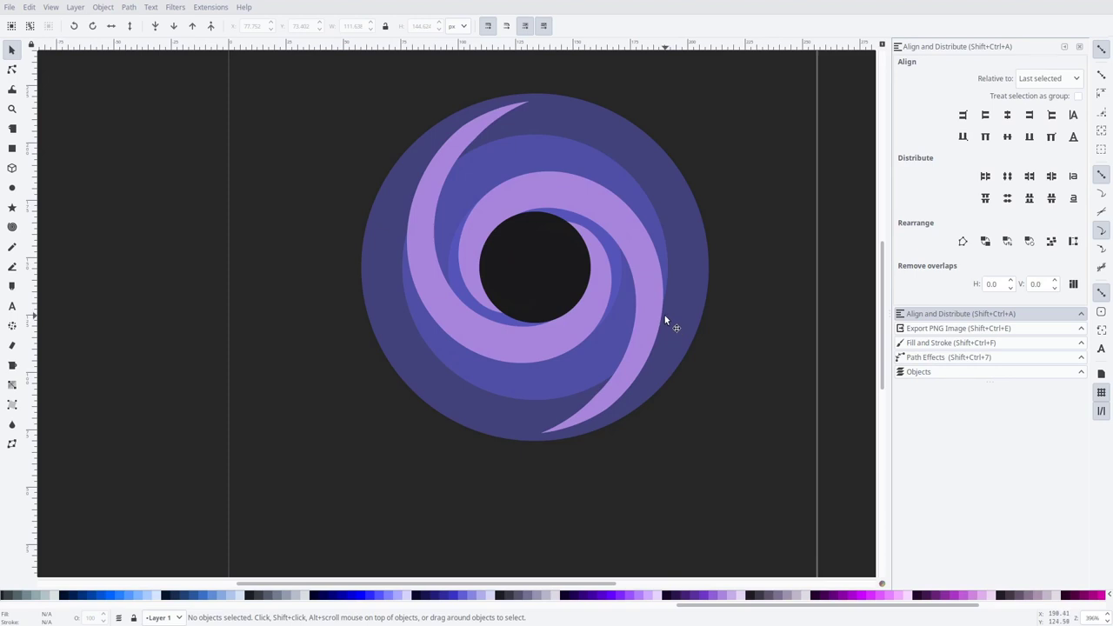
click(423, 265)
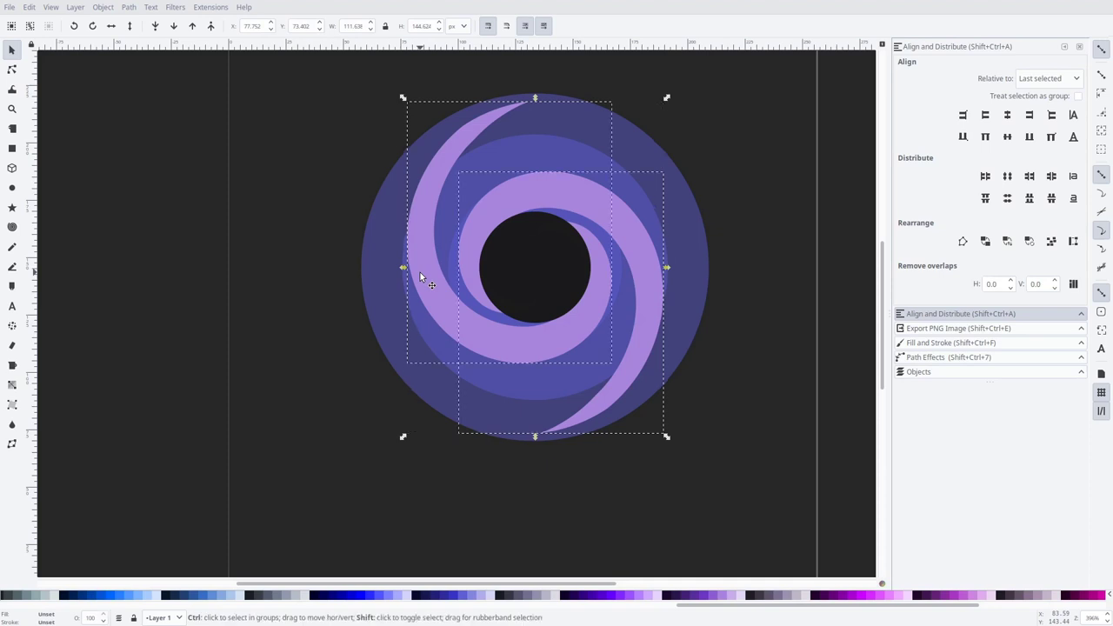
Step: Recolour the upper-left swirl arm periwinkle blue
key(Escape)
ctrl+click(415, 249)
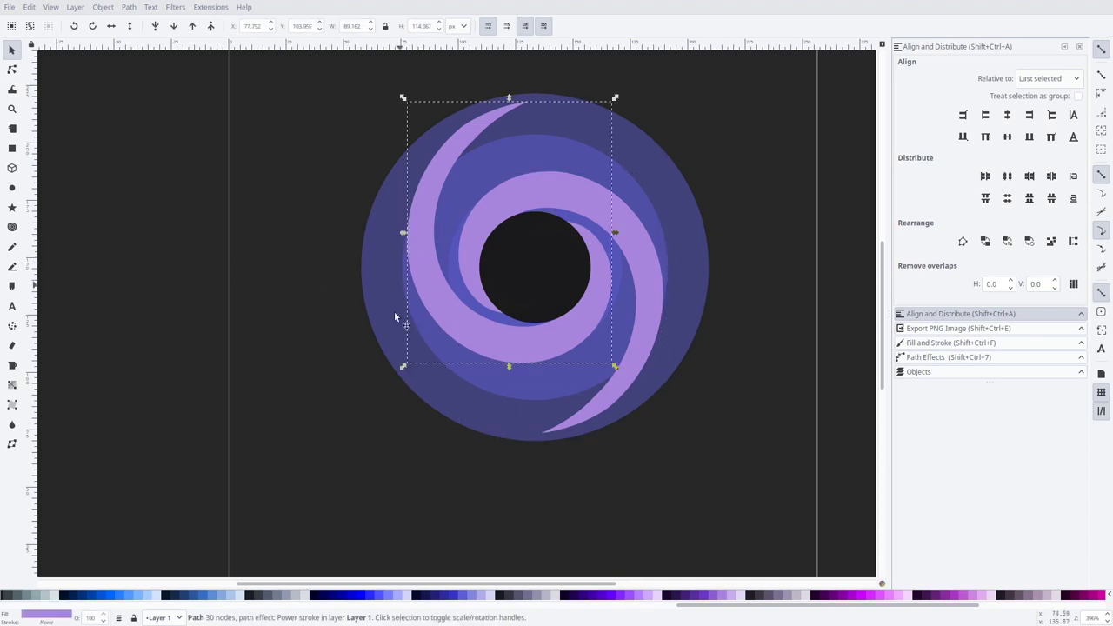
click(472, 596)
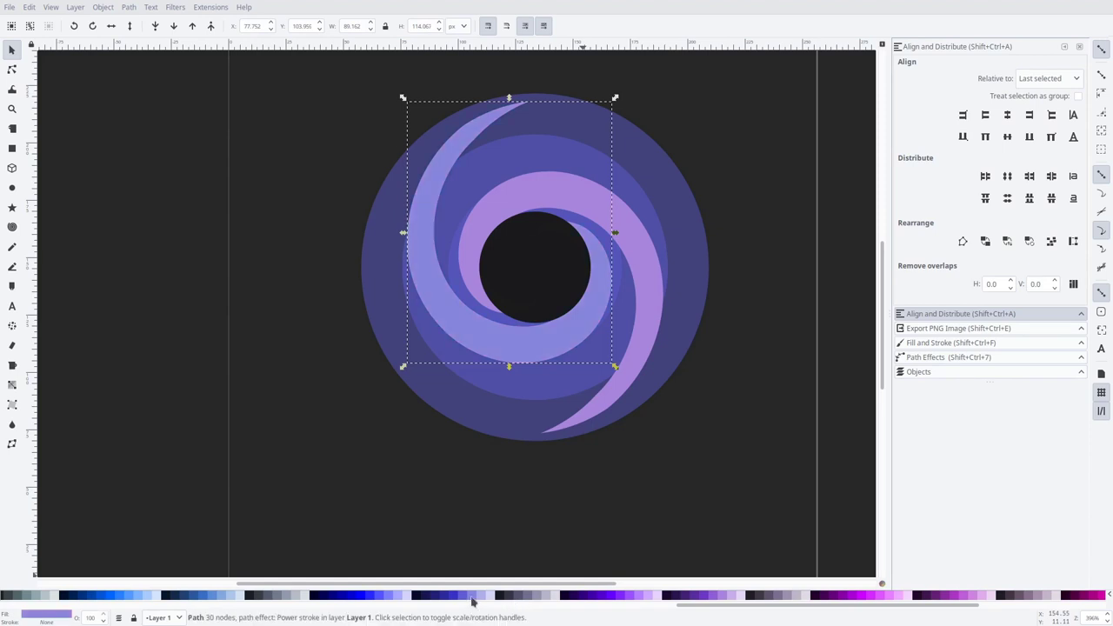
click(709, 514)
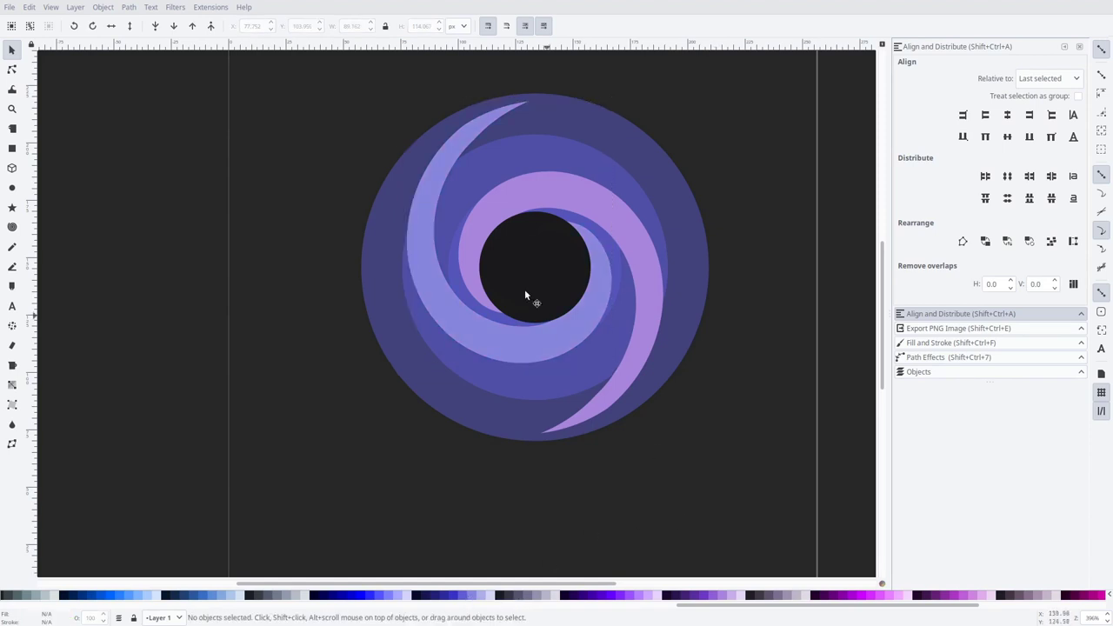
Step: Group the blue arm and the pink arm together with Ctrl+G
scroll(307, 283, down, 3)
scroll(291, 293, up, 3)
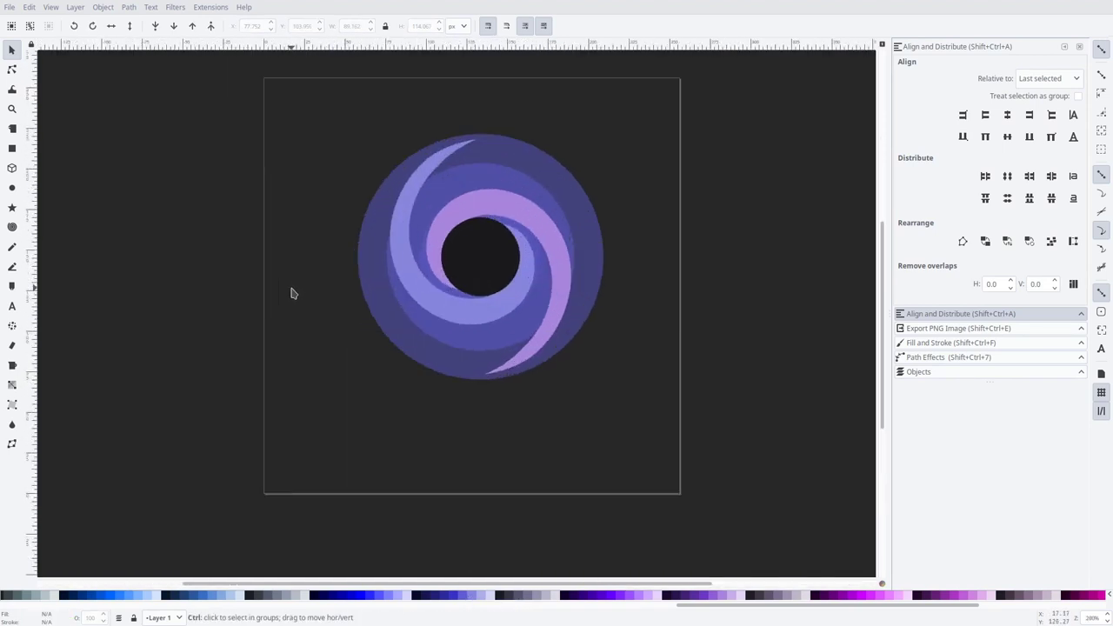
scroll(293, 293, down, 3)
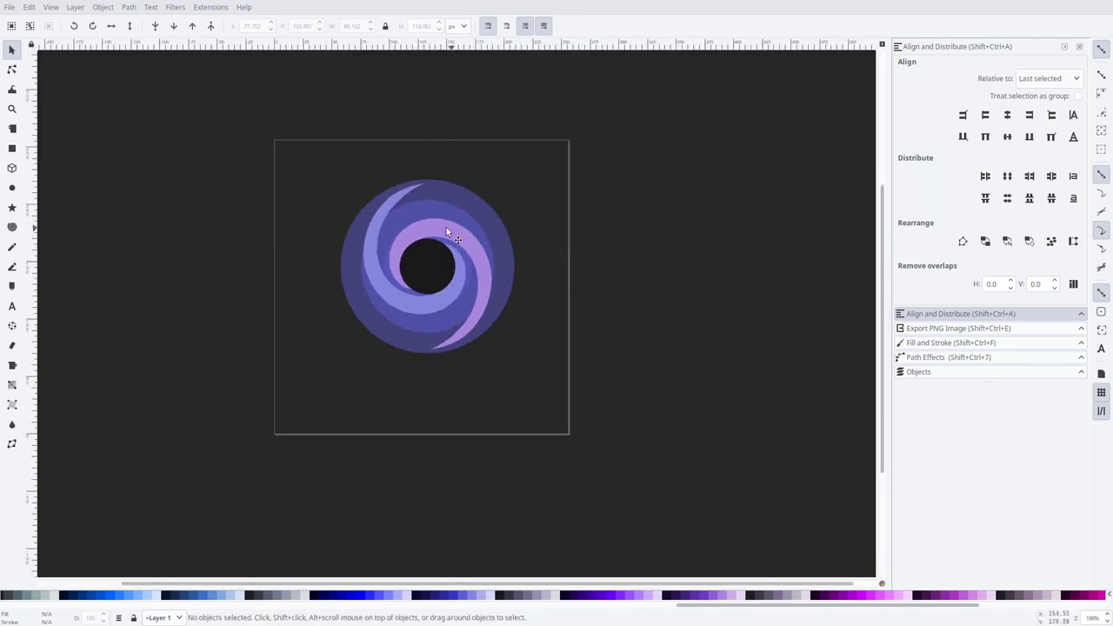
click(396, 203)
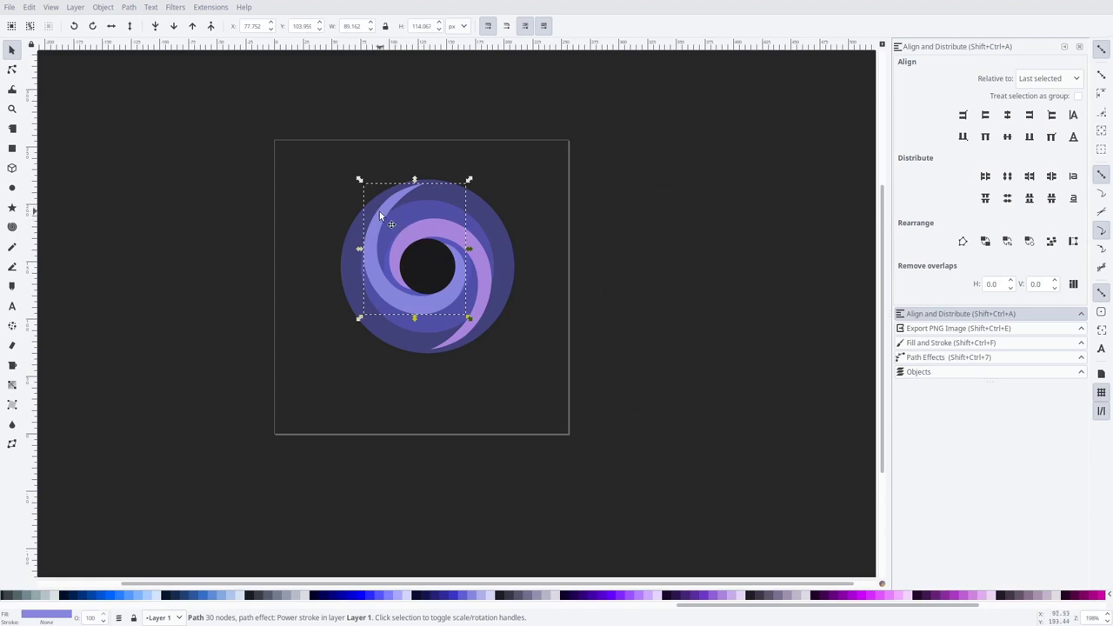
key(shift)
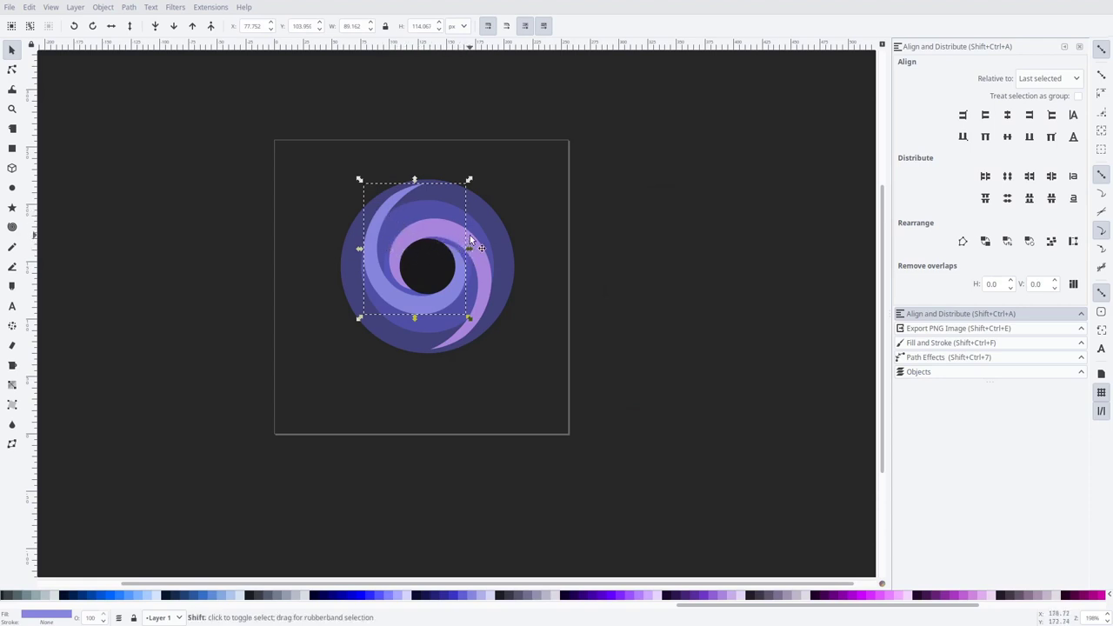
shift+click(470, 239)
key(ctrl+g)
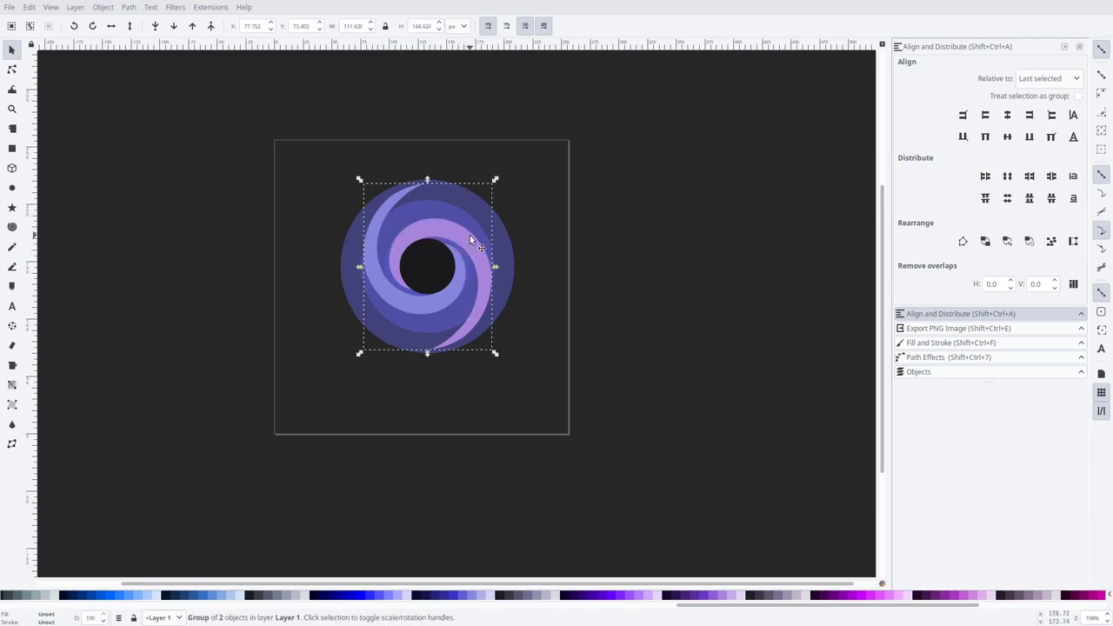
Step: Move the swirl to the lower-right, the black circle to the lower-left and the rings to the top-left
click(422, 270)
drag(464, 250, 652, 323)
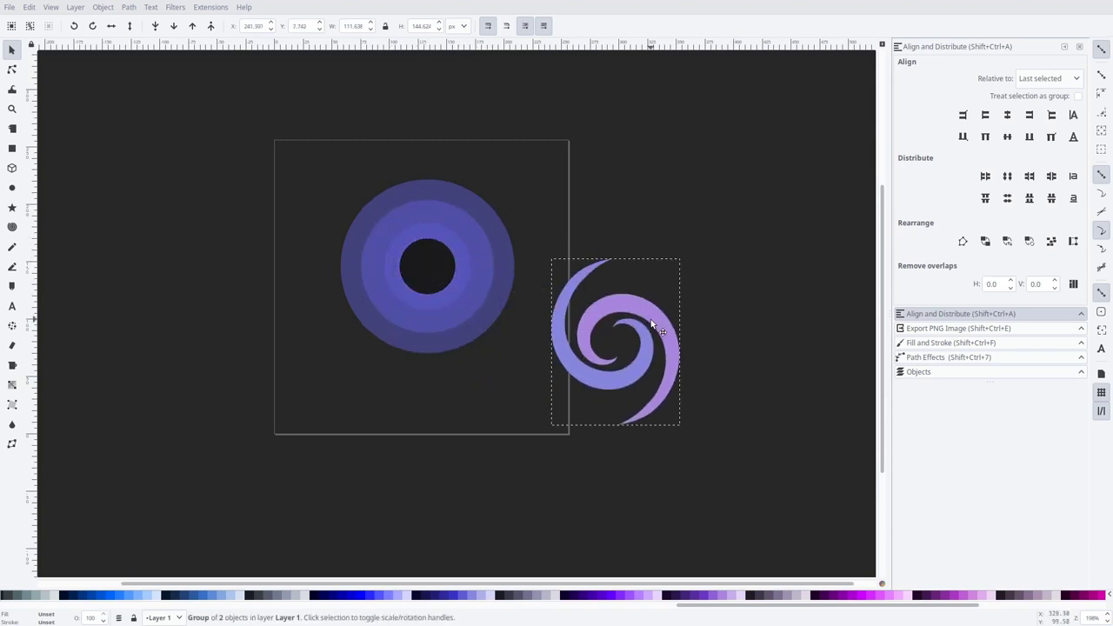
drag(435, 259, 324, 384)
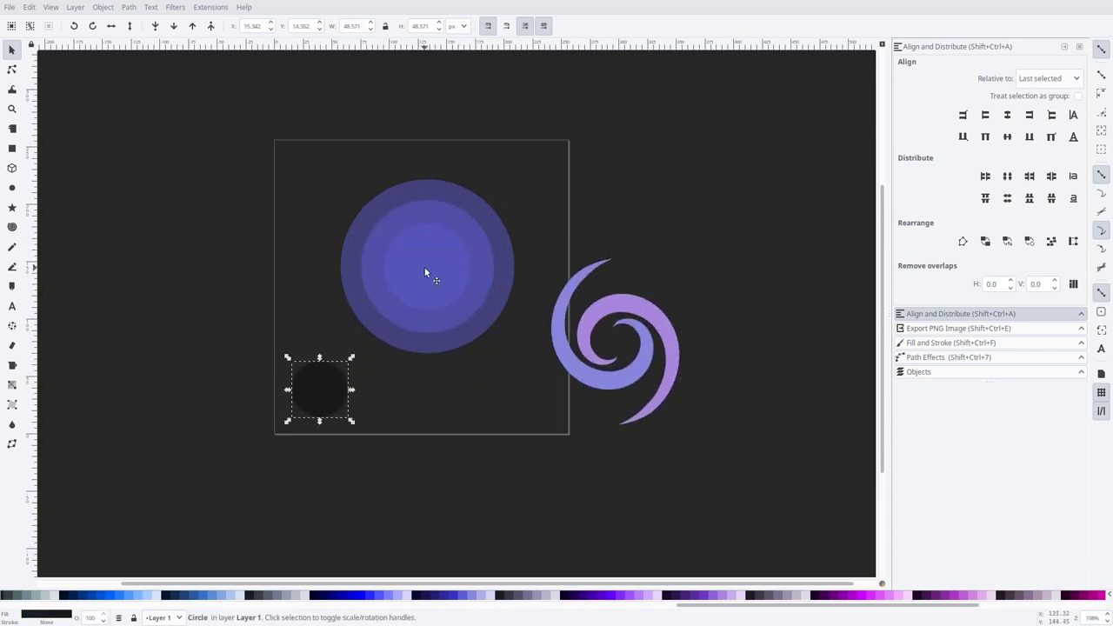
drag(425, 272, 365, 239)
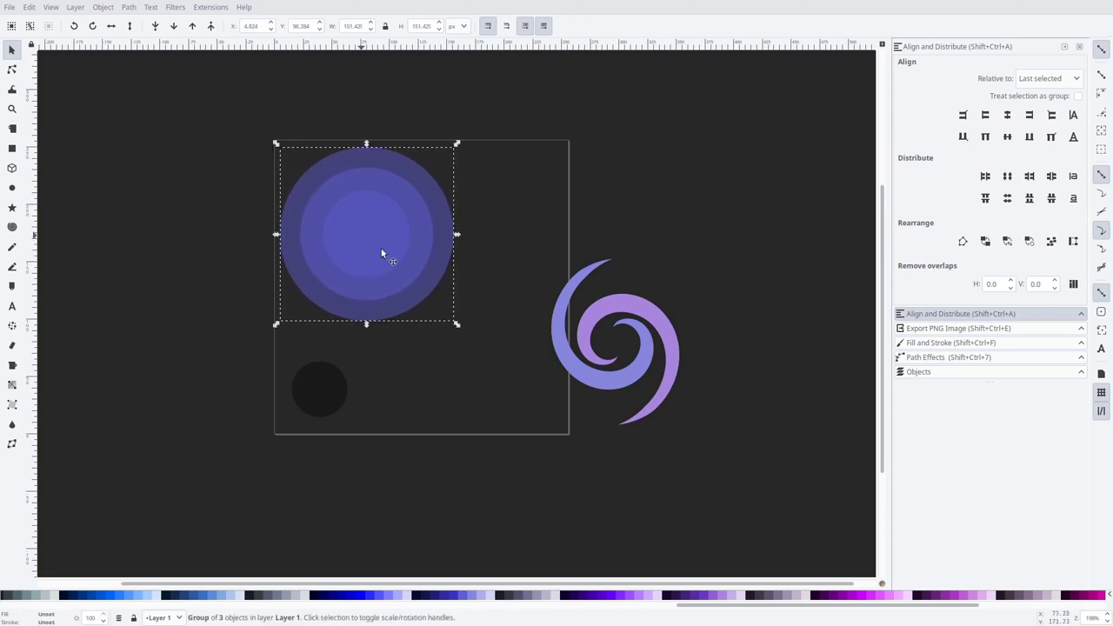
drag(604, 319, 492, 321)
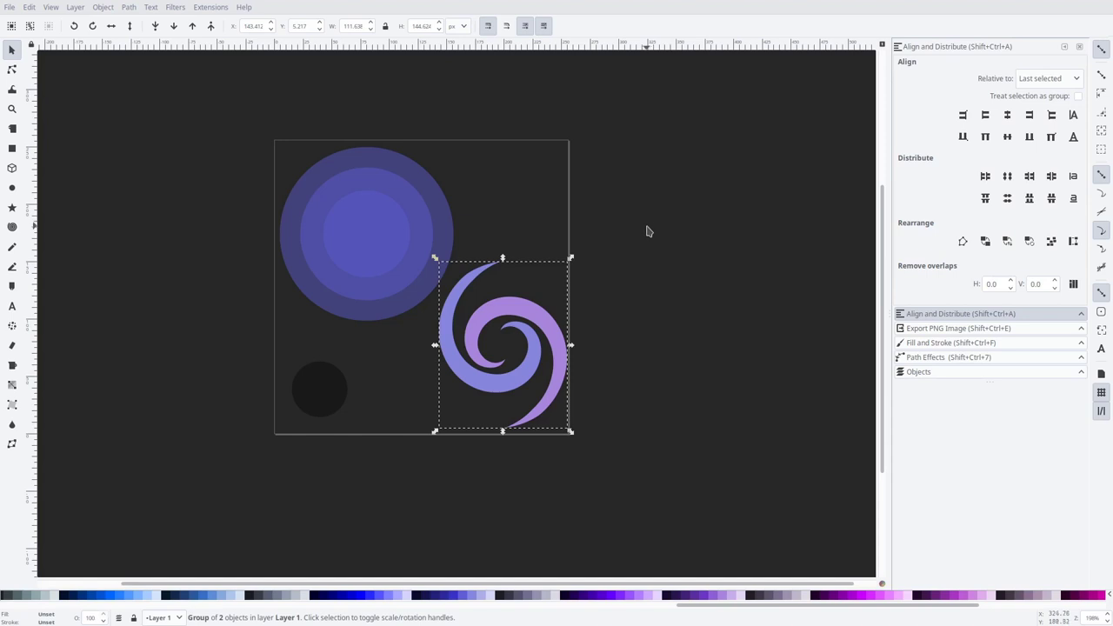
Step: Select the ring group together with the swirl group
click(397, 219)
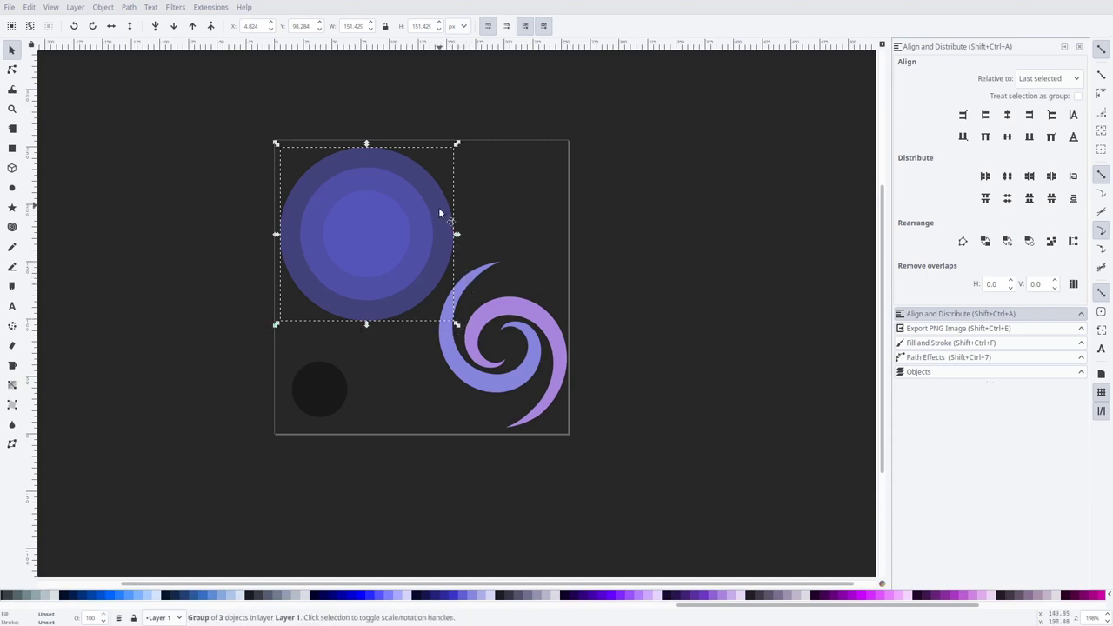
click(483, 316)
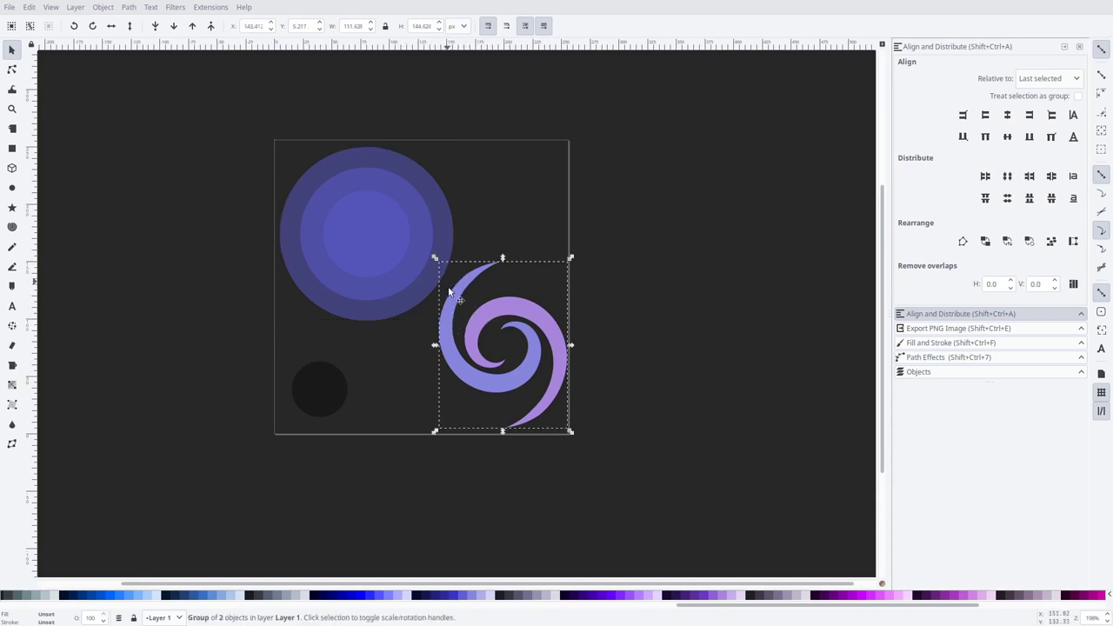
shift+click(397, 232)
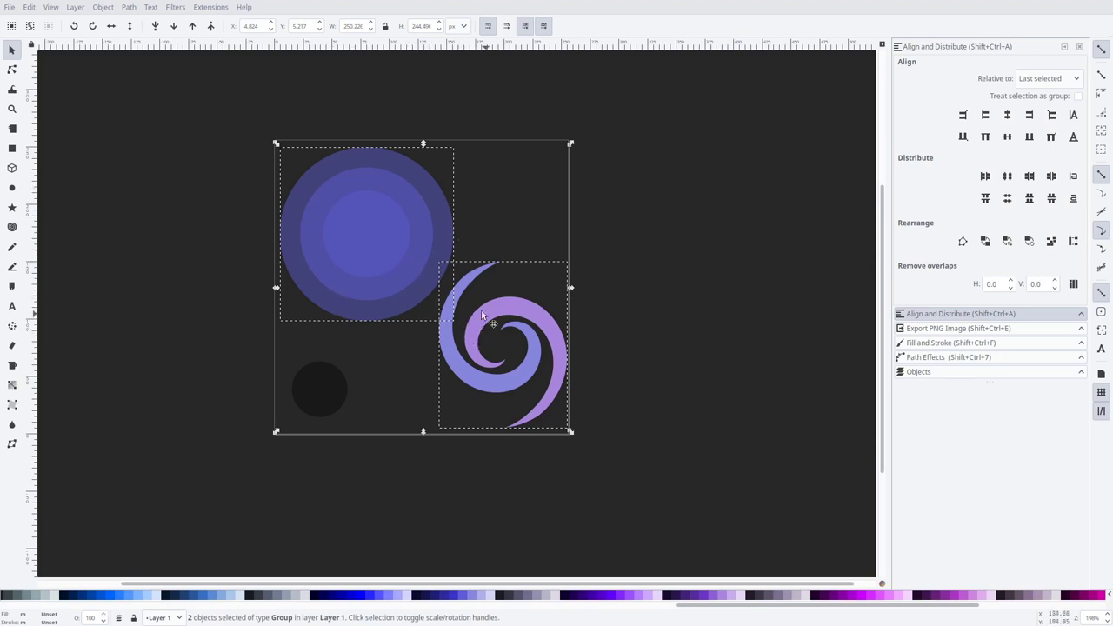
Step: Rubber-band select all three elements and scale them down slightly
click(212, 171)
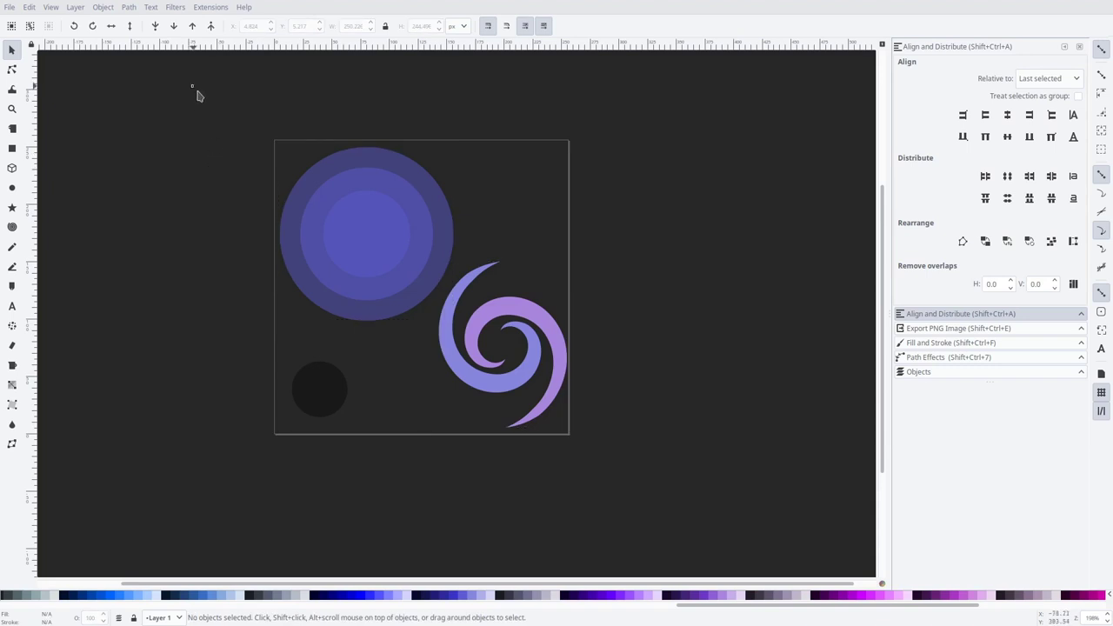
drag(193, 86, 554, 420)
click(657, 368)
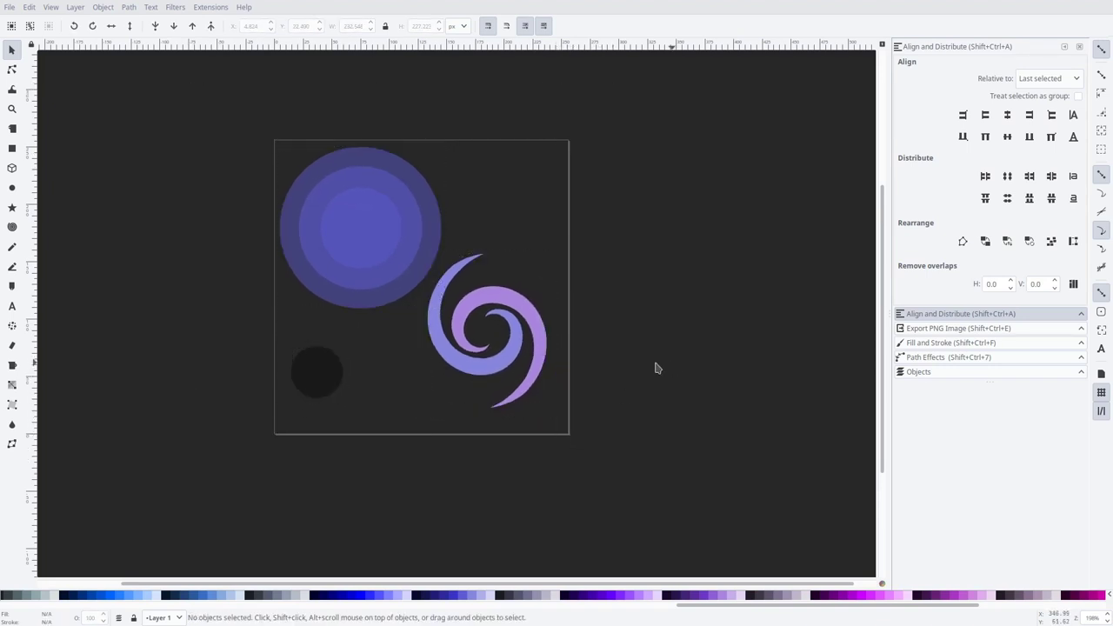
Step: Nudge the swirl group down-right into the page's lower-right corner
click(476, 296)
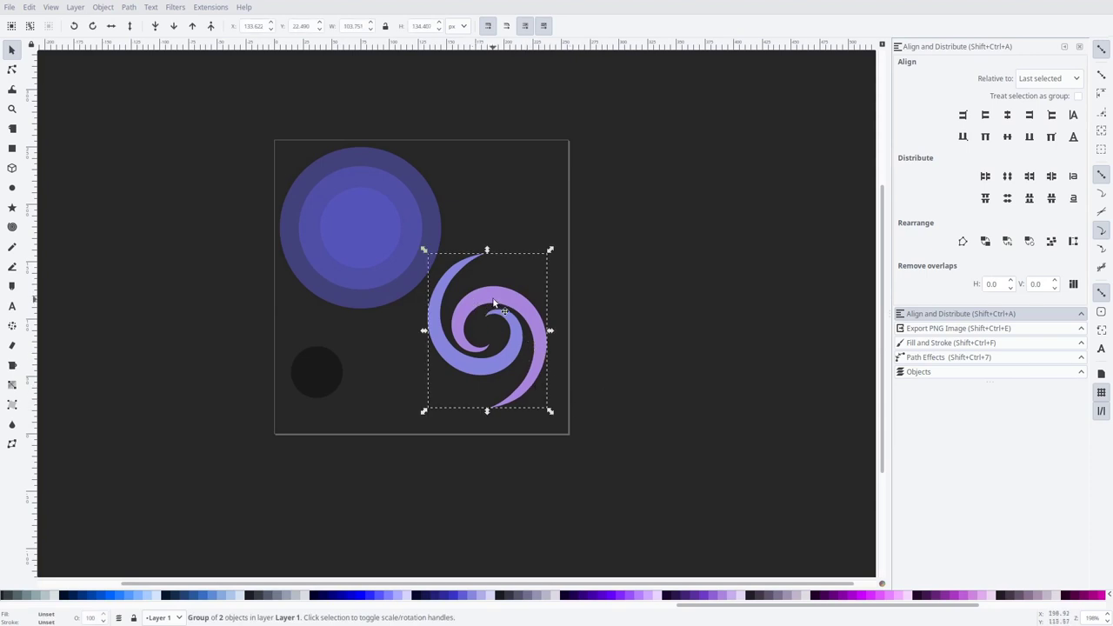
drag(493, 303, 508, 322)
click(365, 263)
shift+click(460, 305)
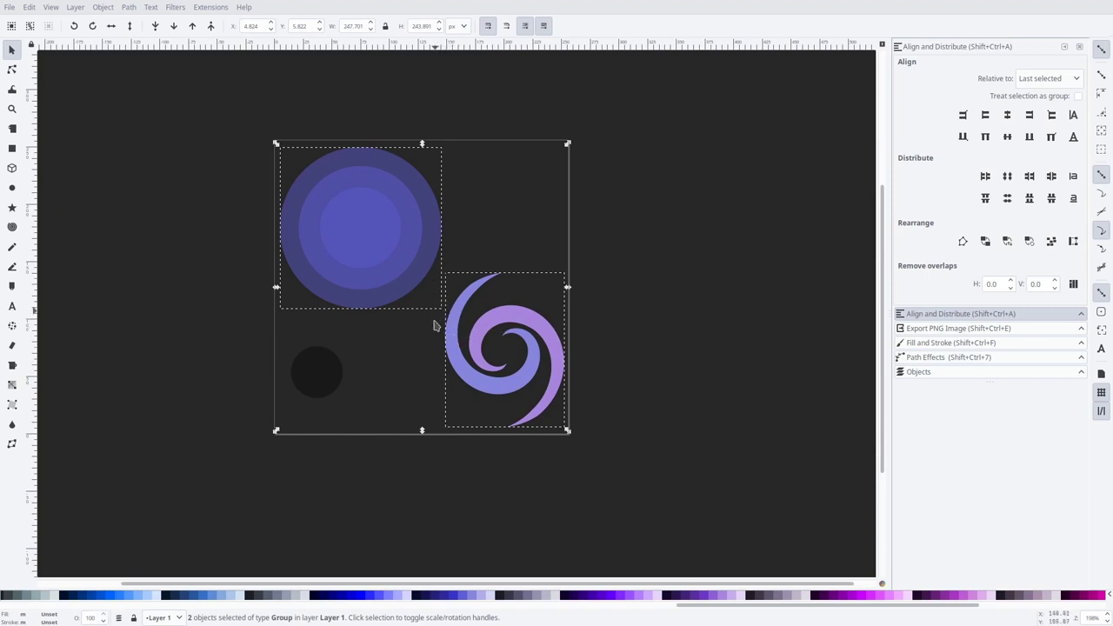
click(689, 233)
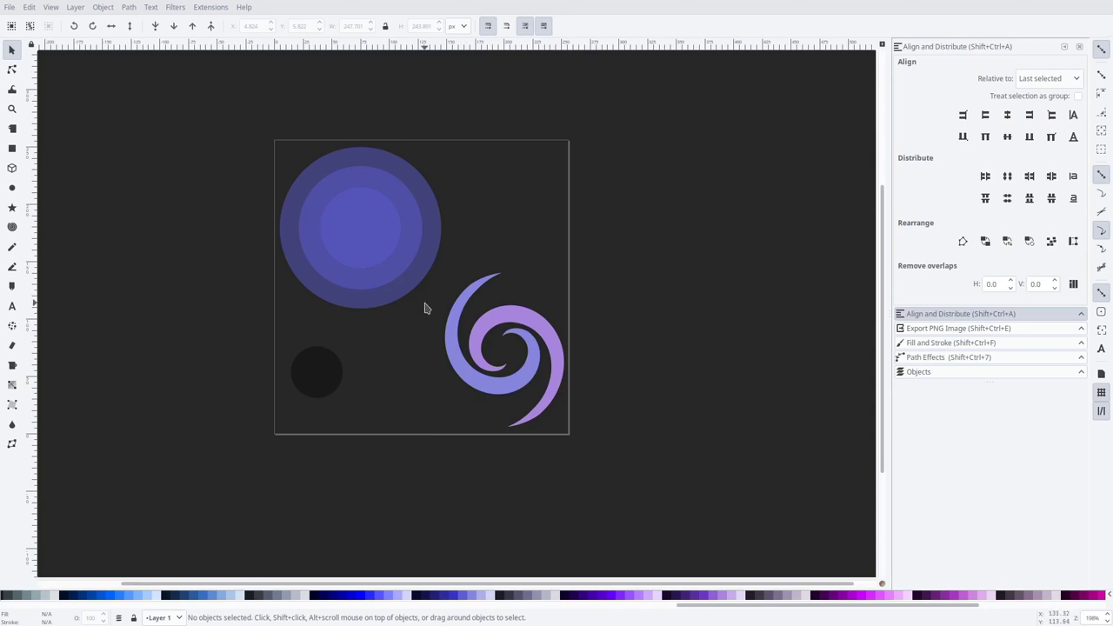
Step: In the Ctrl+S save dialog, create a new 'project' folder inside 48-blackhole
key(ctrl)
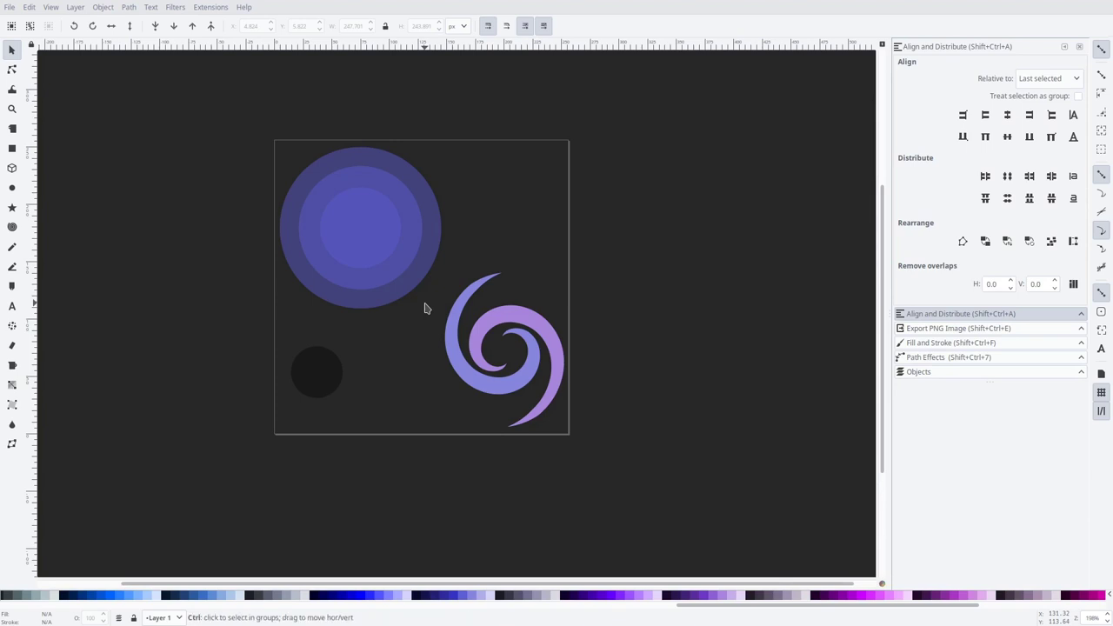
key(ctrl+s)
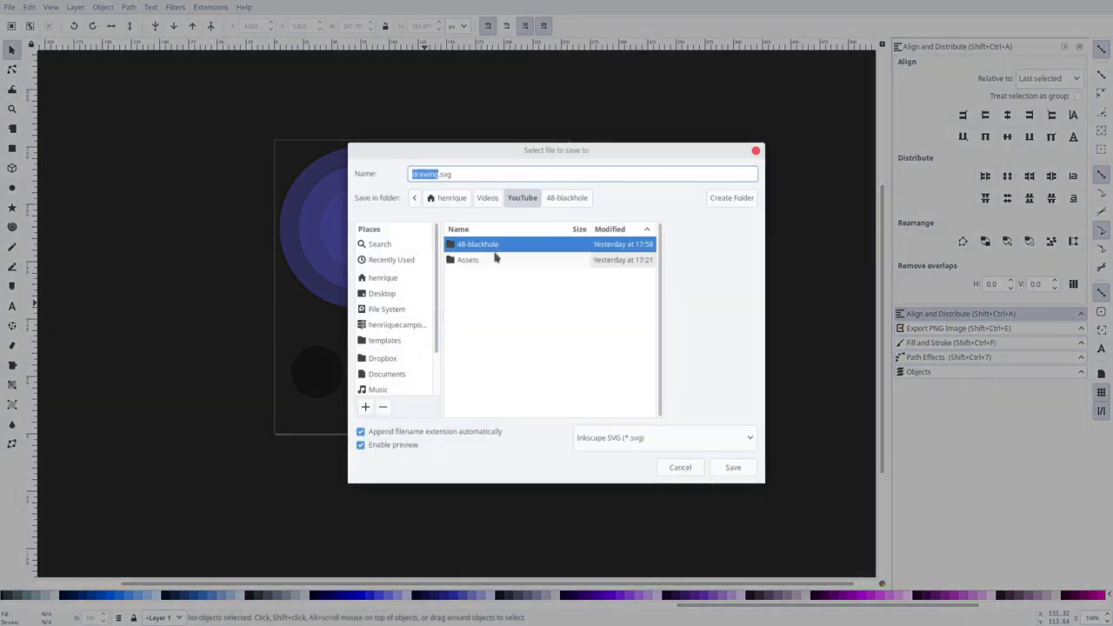
double_click(511, 248)
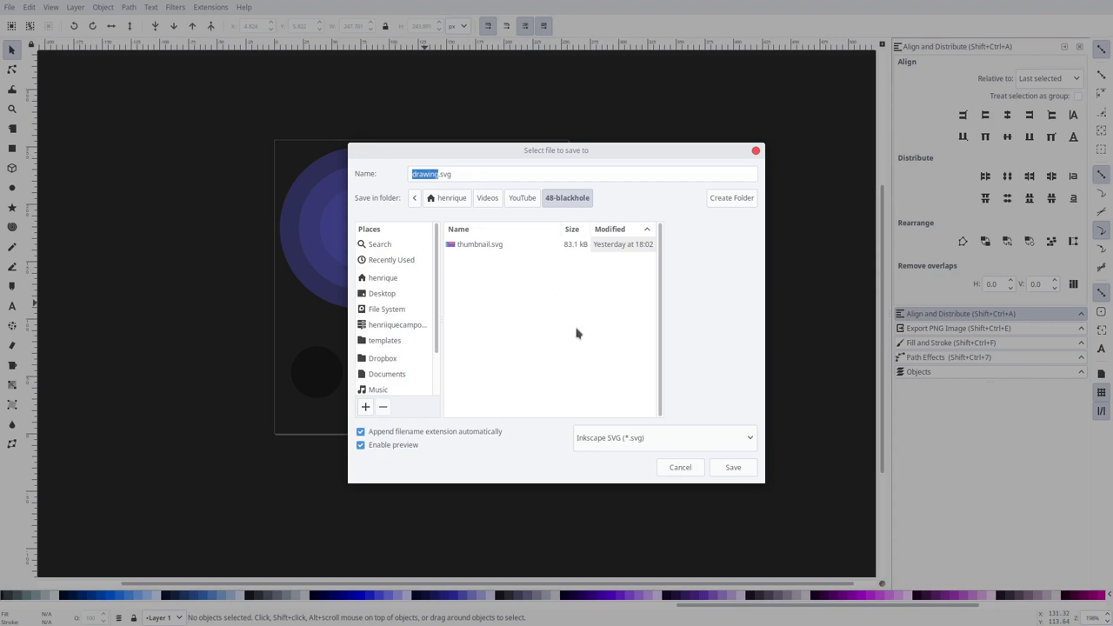
click(732, 199)
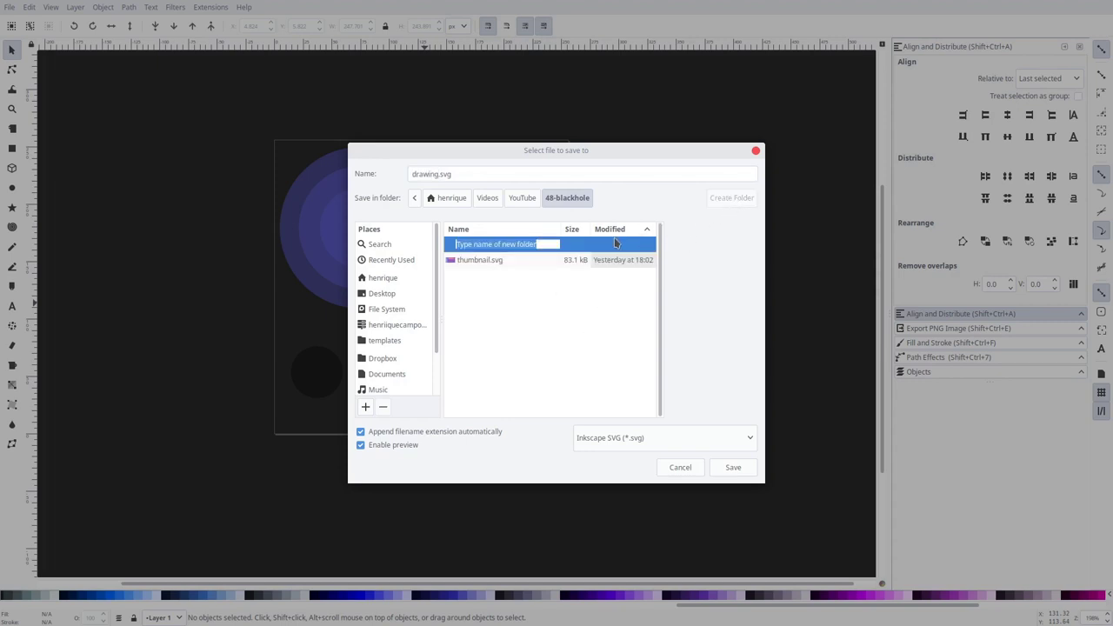
key(BackSpace)
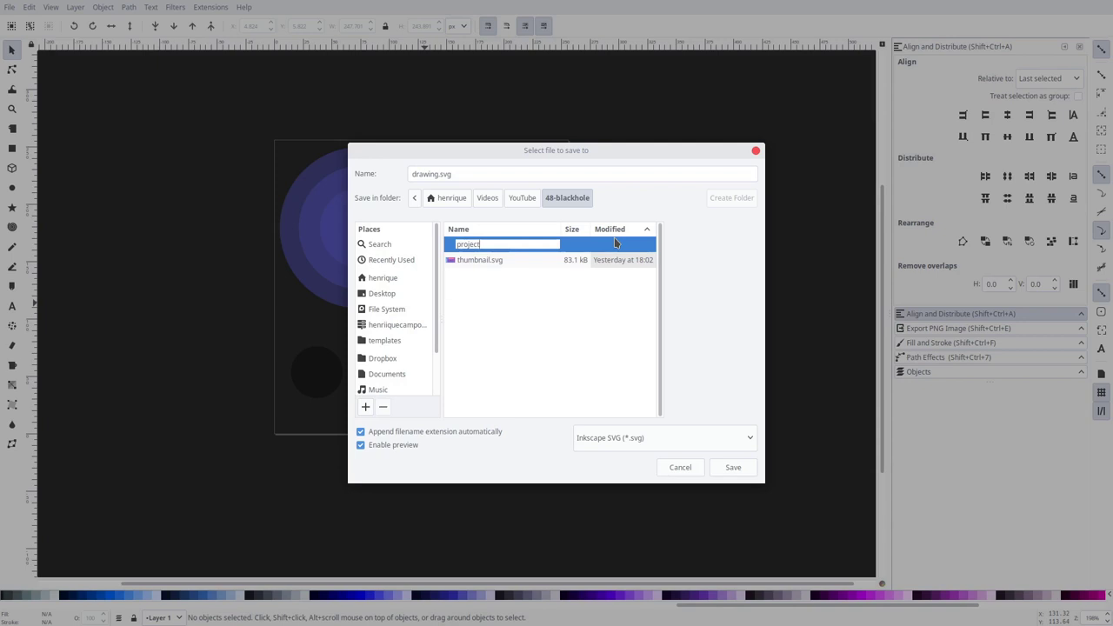
text(project)
key(Return)
Step: Save the drawing into the project folder as blackhole-texture.svg
key(shift+Home)
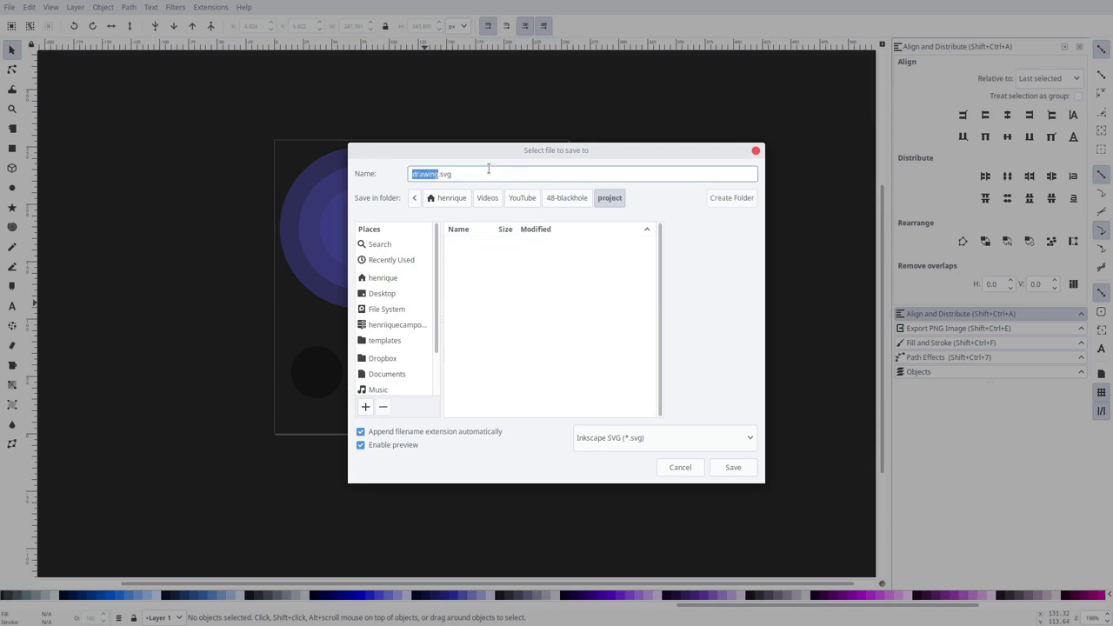
text(blackhole-texture)
click(731, 470)
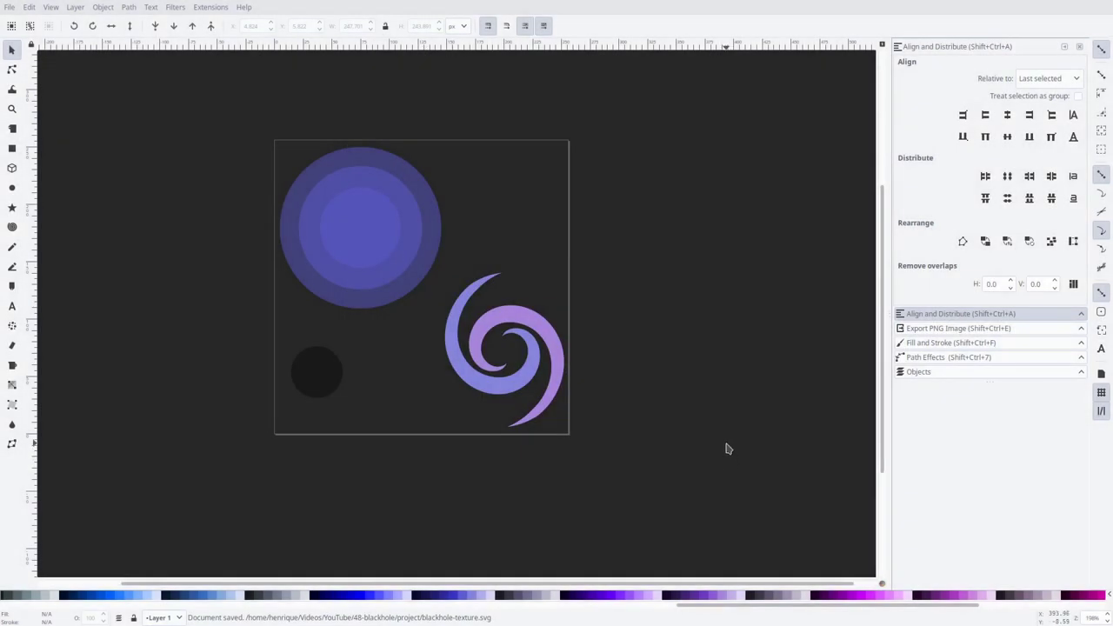